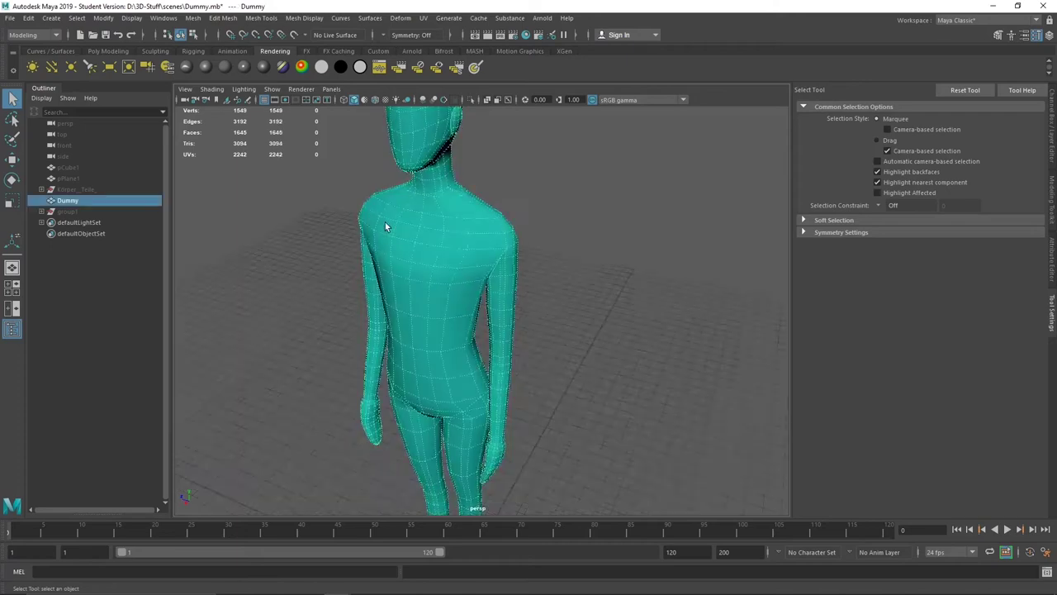
# Level the view on the dummy and change the workspace to UV Editing
pyautogui.keyDown('alt'); pyautogui.moveTo(669, 273); pyautogui.dragTo(631, 276); pyautogui.keyUp('alt')
pyautogui.click(964, 89)
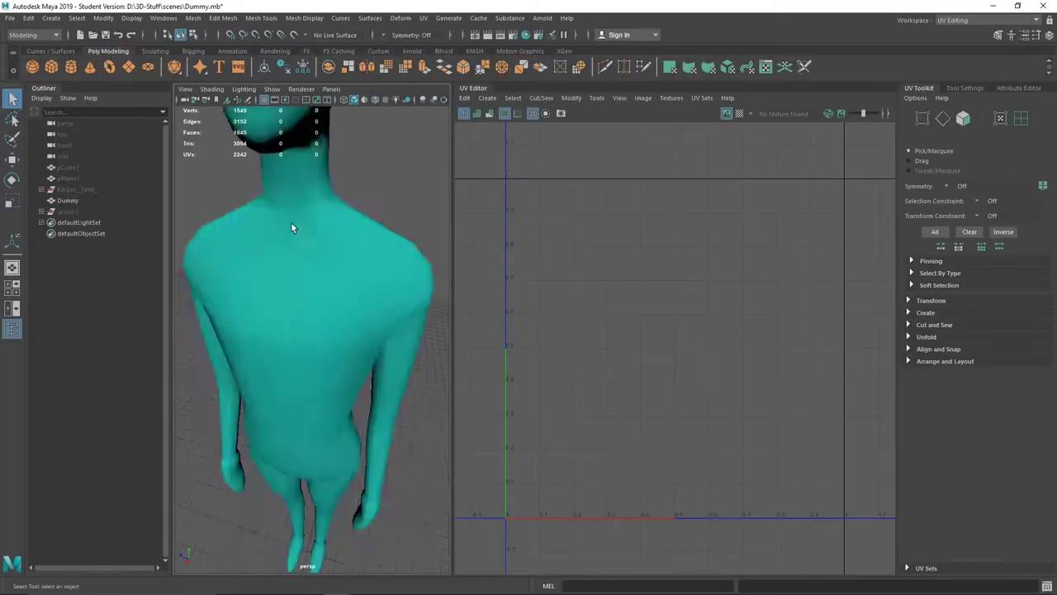
pyautogui.click(291, 221)
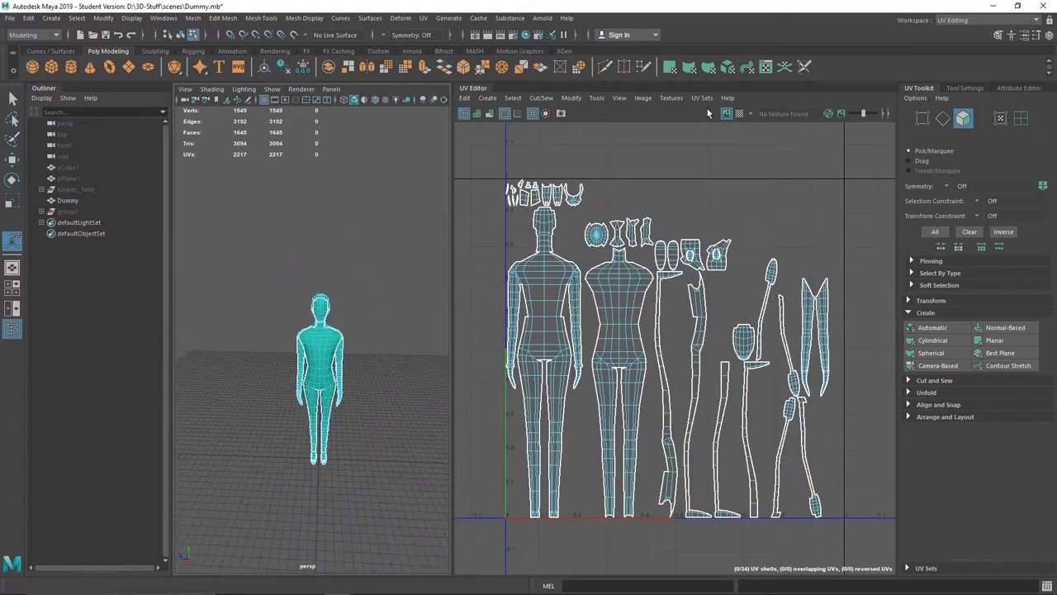
# Show the checker pattern on the UVs and the model, framing the front of the head
pyautogui.click(726, 113)
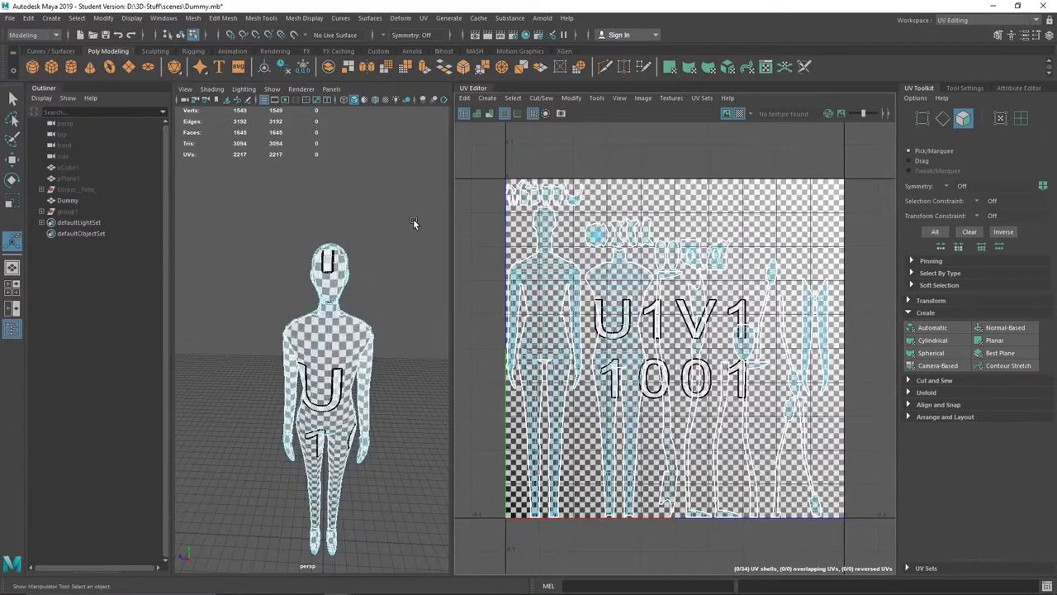
pyautogui.scroll(5, 413, 223)
pyautogui.scroll(-2, 741, 239)
pyautogui.keyDown('alt'); pyautogui.moveTo(347, 248); pyautogui.dragTo(326, 275); pyautogui.keyUp('alt')
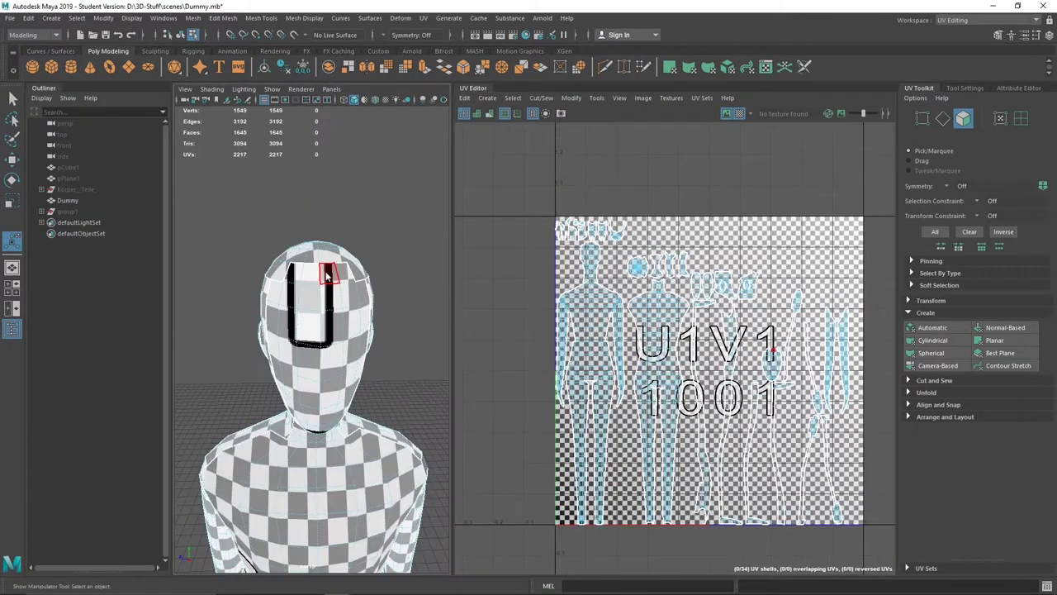
pyautogui.keyDown('alt'); pyautogui.moveTo(371, 243); pyautogui.dragTo(330, 314); pyautogui.keyUp('alt')
# Select the front head faces and give them a Normal-Based projection
pyautogui.click(329, 336)
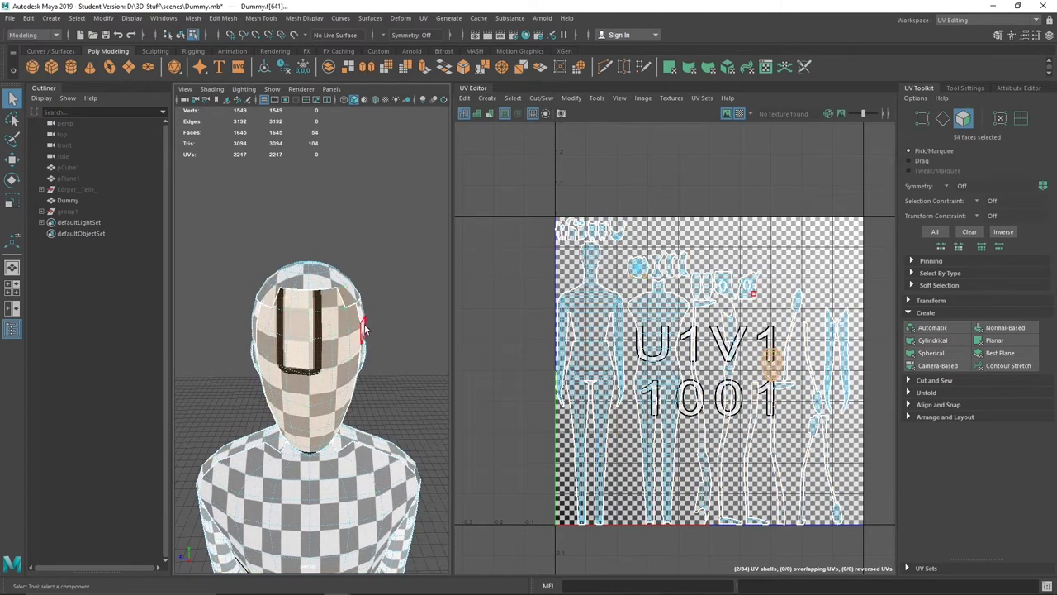
pyautogui.keyDown('alt'); pyautogui.moveTo(364, 329); pyautogui.dragTo(342, 292); pyautogui.keyUp('alt')
pyautogui.scroll(3, 333, 245)
pyautogui.scroll(-3, 333, 246)
pyautogui.moveTo(334, 245)
pyautogui.keyDown('alt'); pyautogui.mouseDown()
pyautogui.moveTo(313, 201)
pyautogui.moveTo(291, 217)
pyautogui.moveTo(313, 281)
pyautogui.mouseUp(); pyautogui.keyUp('alt')
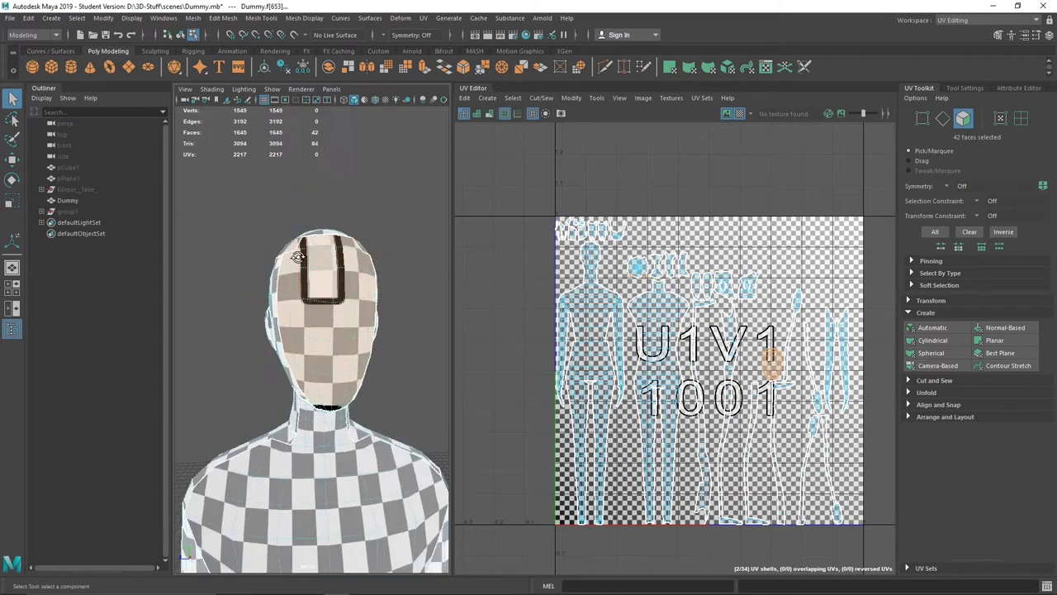
pyautogui.click(1009, 330)
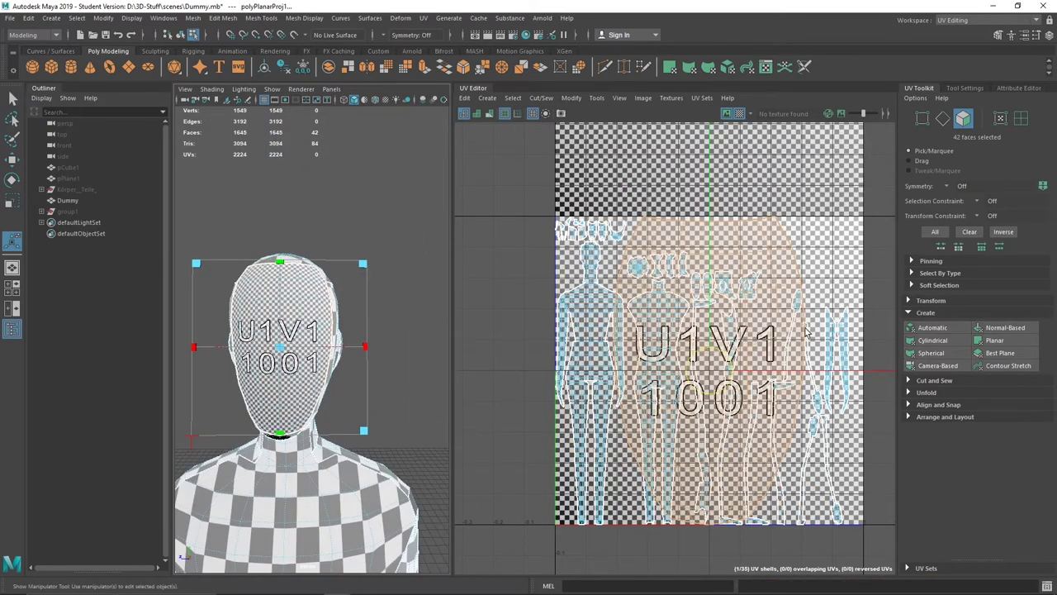
# Move the new face shell up into the U1V2 tile
pyautogui.keyDown('alt'); pyautogui.moveTo(330, 331); pyautogui.dragTo(444, 299); pyautogui.keyUp('alt')
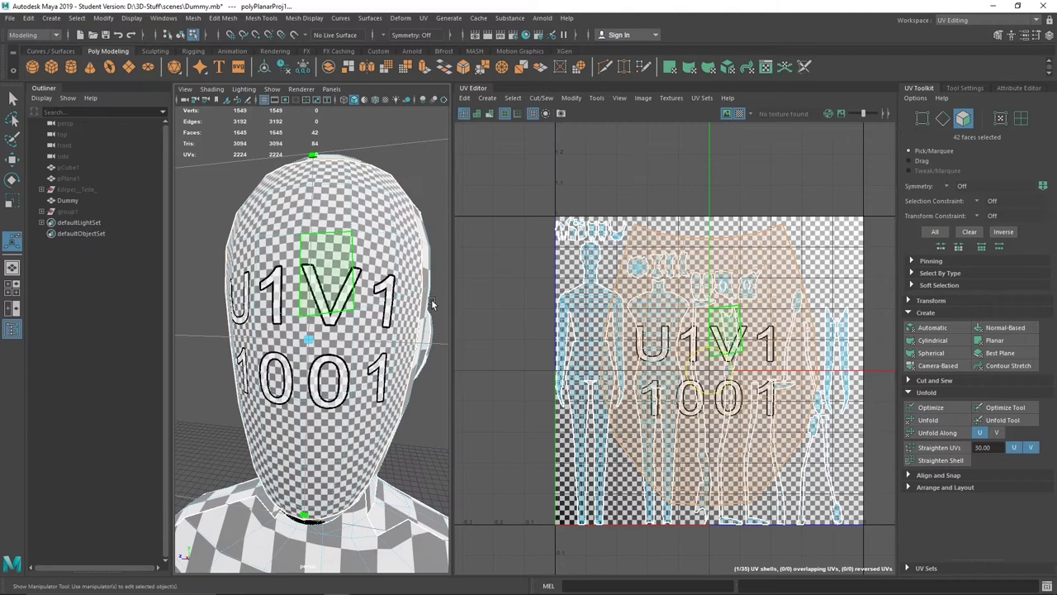
pyautogui.keyDown('alt'); pyautogui.moveTo(444, 299); pyautogui.dragTo(388, 314, button='right'); pyautogui.keyUp('alt')
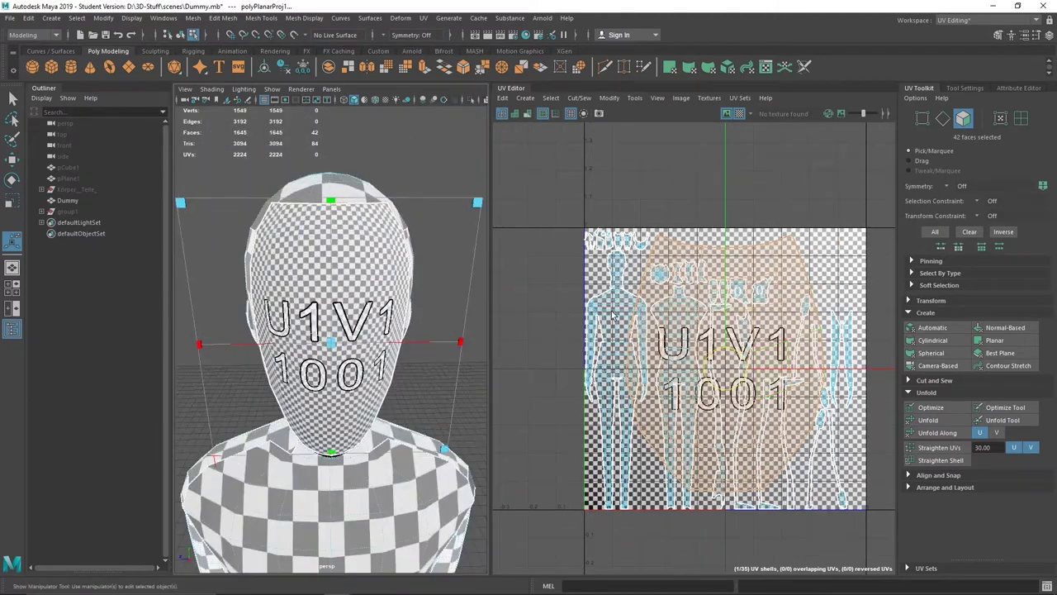
pyautogui.scroll(3, 496, 207)
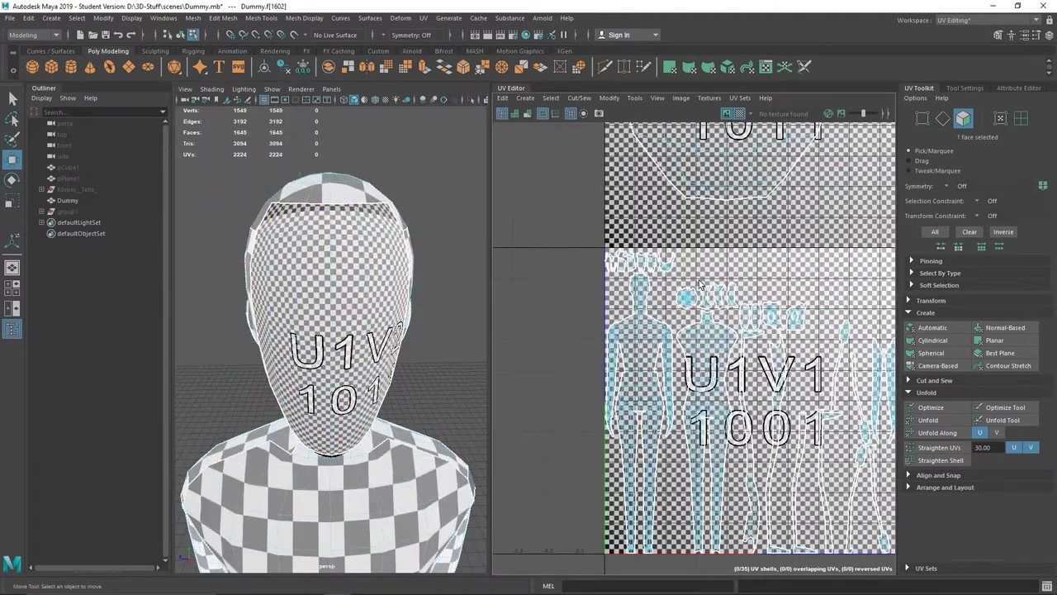
# Select a couple of faces on the side of the head, viewed from above
pyautogui.keyDown('alt'); pyautogui.moveTo(357, 261); pyautogui.dragTo(206, 271); pyautogui.keyUp('alt')
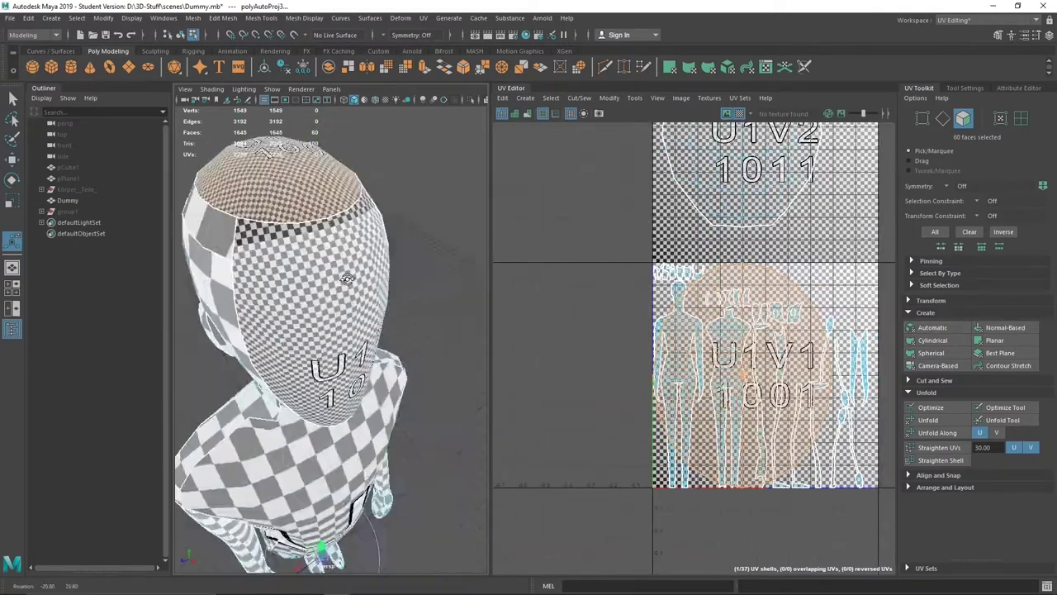
pyautogui.keyDown('alt'); pyautogui.moveTo(347, 278); pyautogui.dragTo(213, 293); pyautogui.keyUp('alt')
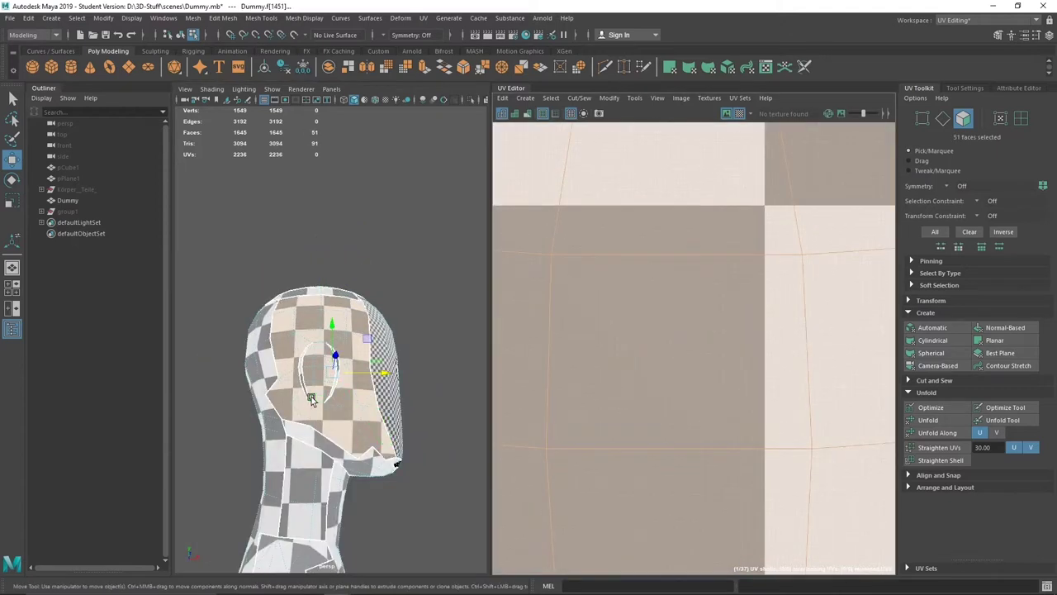
pyautogui.click(297, 433)
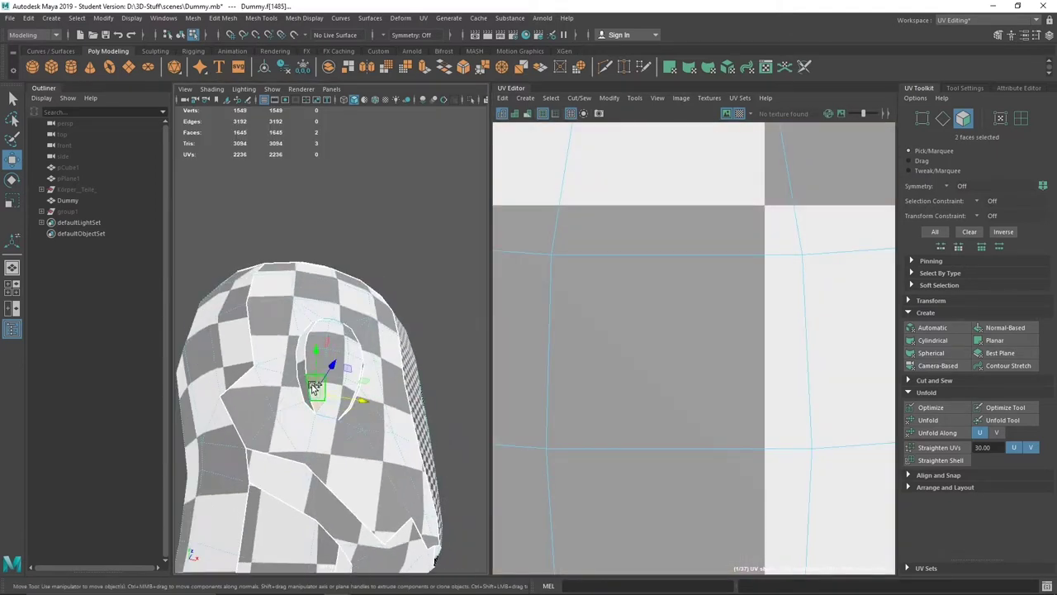
pyautogui.press('q')
# Add more faces around the ear to the selection and frame the head
pyautogui.moveTo(337, 342)
pyautogui.keyDown('alt'); pyautogui.mouseDown()
pyautogui.moveTo(323, 401)
pyautogui.moveTo(360, 379)
pyautogui.mouseUp(); pyautogui.keyUp('alt')
pyautogui.keyDown('shift'); pyautogui.click(333, 376); pyautogui.keyUp('shift')
pyautogui.keyDown('shift'); pyautogui.click(360, 379); pyautogui.keyUp('shift')
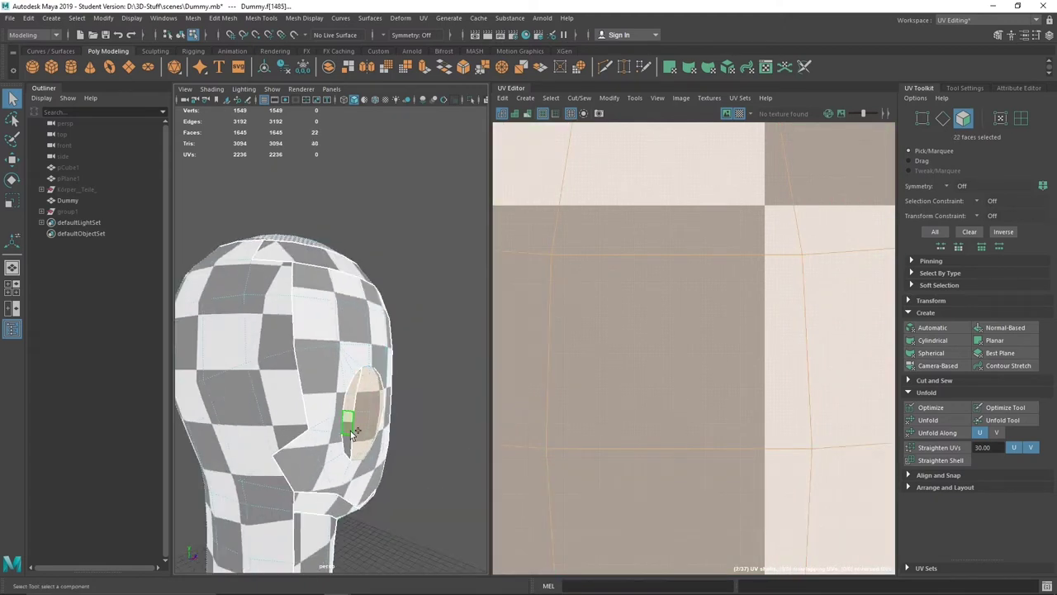
pyautogui.keyDown('shift'); pyautogui.click(352, 432); pyautogui.keyUp('shift')
pyautogui.scroll(3, 352, 432)
pyautogui.moveTo(366, 449)
pyautogui.keyDown('alt'); pyautogui.mouseDown()
pyautogui.moveTo(337, 354)
pyautogui.moveTo(295, 419)
pyautogui.mouseUp(); pyautogui.keyUp('alt')
pyautogui.scroll(-3, 295, 420)
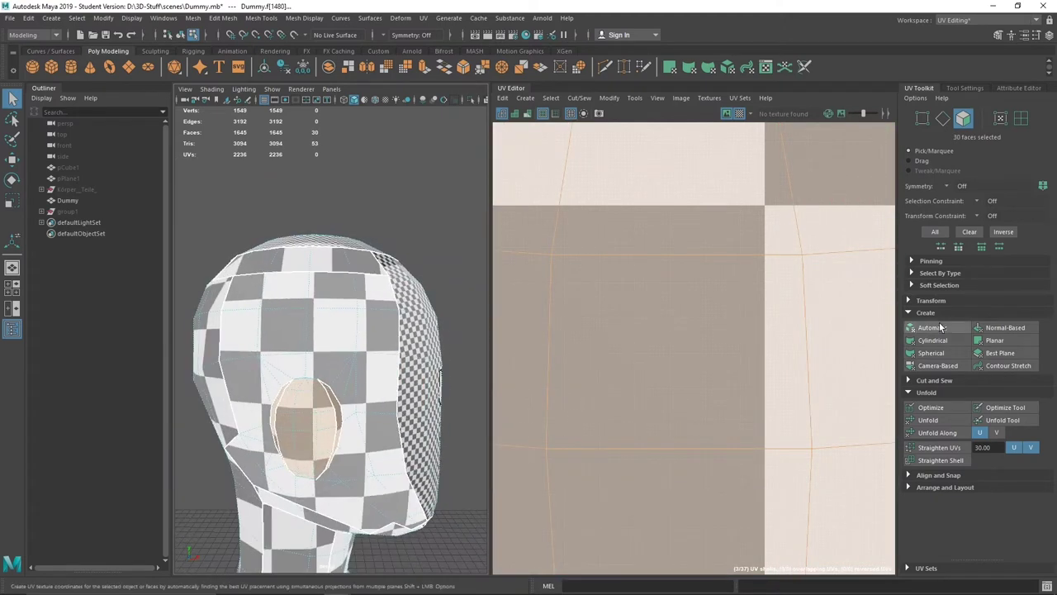
pyautogui.moveTo(472, 380)
pyautogui.keyDown('alt'); pyautogui.mouseDown()
pyautogui.moveTo(325, 377)
pyautogui.moveTo(465, 448)
pyautogui.mouseUp(); pyautogui.keyUp('alt')
pyautogui.scroll(-3, 706, 418)
pyautogui.scroll(-2, 707, 417)
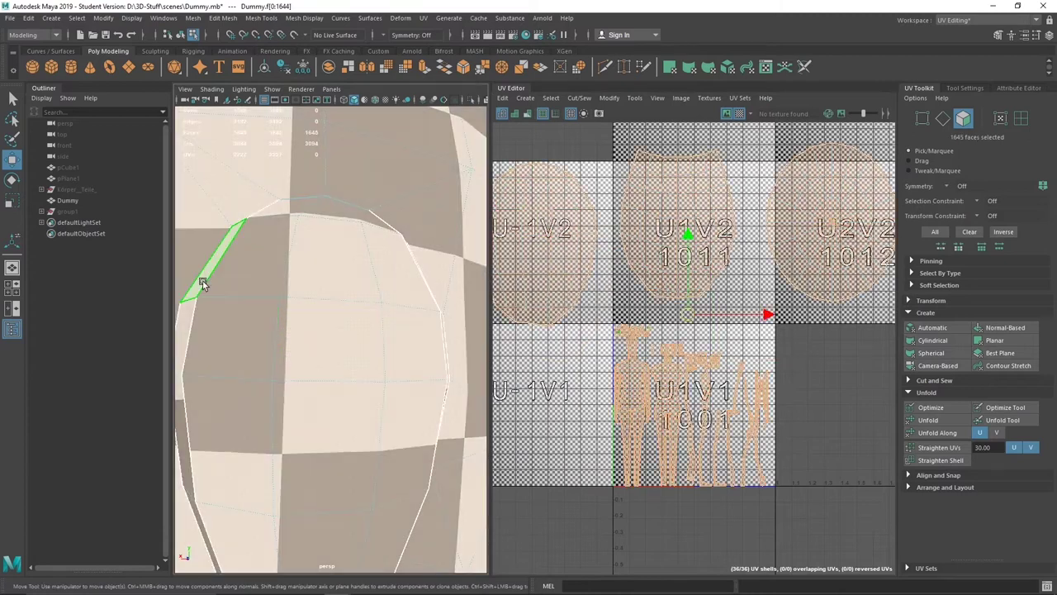
# Select the ear faces and give them a Normal-Based projection
pyautogui.click(202, 283)
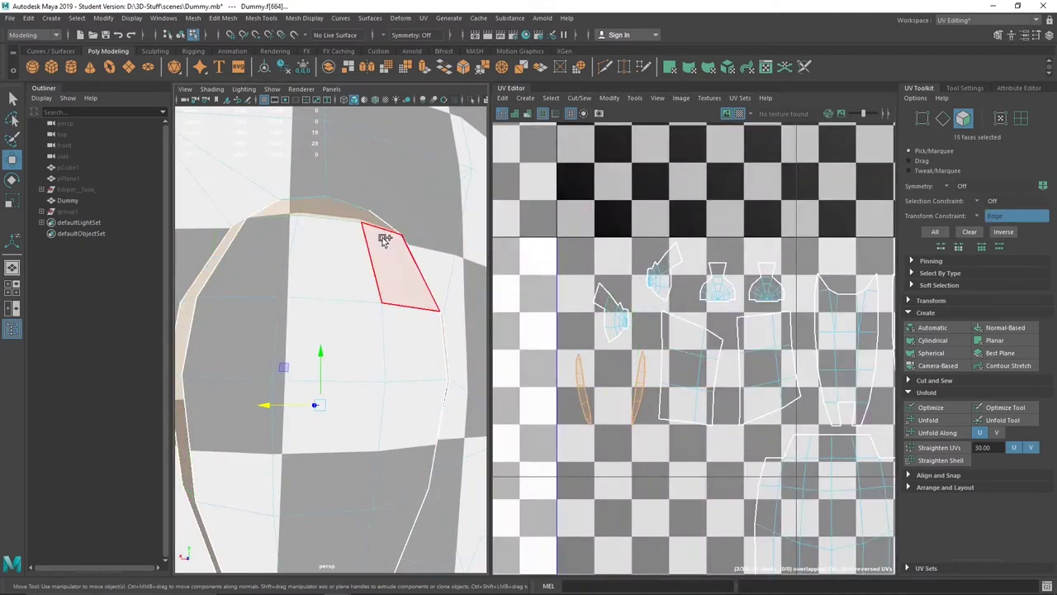
pyautogui.scroll(-3, 384, 240)
pyautogui.scroll(-3, 413, 378)
pyautogui.keyDown('shift'); pyautogui.click(338, 511); pyautogui.keyUp('shift')
pyautogui.moveTo(331, 425)
pyautogui.keyDown('alt'); pyautogui.mouseDown()
pyautogui.moveTo(371, 342)
pyautogui.moveTo(301, 232)
pyautogui.mouseUp(); pyautogui.keyUp('alt')
pyautogui.click(1006, 327)
# Move the ear shell up and left into the U-1V2 tile
pyautogui.scroll(-2, 694, 330)
pyautogui.click(931, 300)
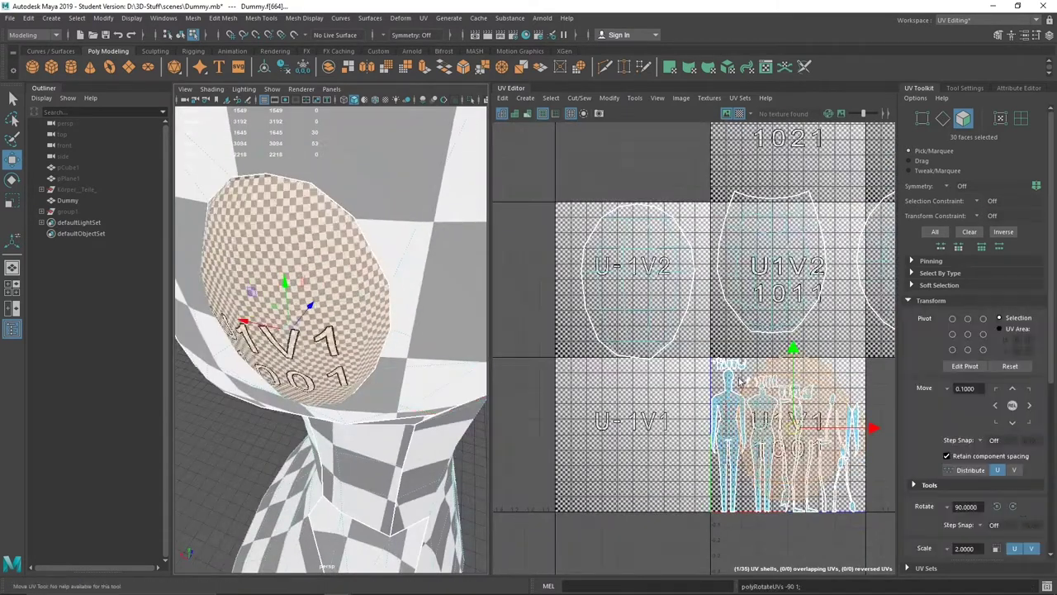
pyautogui.moveTo(851, 463); pyautogui.dragTo(632, 320)
pyautogui.click(912, 300)
pyautogui.keyDown('alt'); pyautogui.moveTo(347, 330); pyautogui.dragTo(333, 302); pyautogui.keyUp('alt')
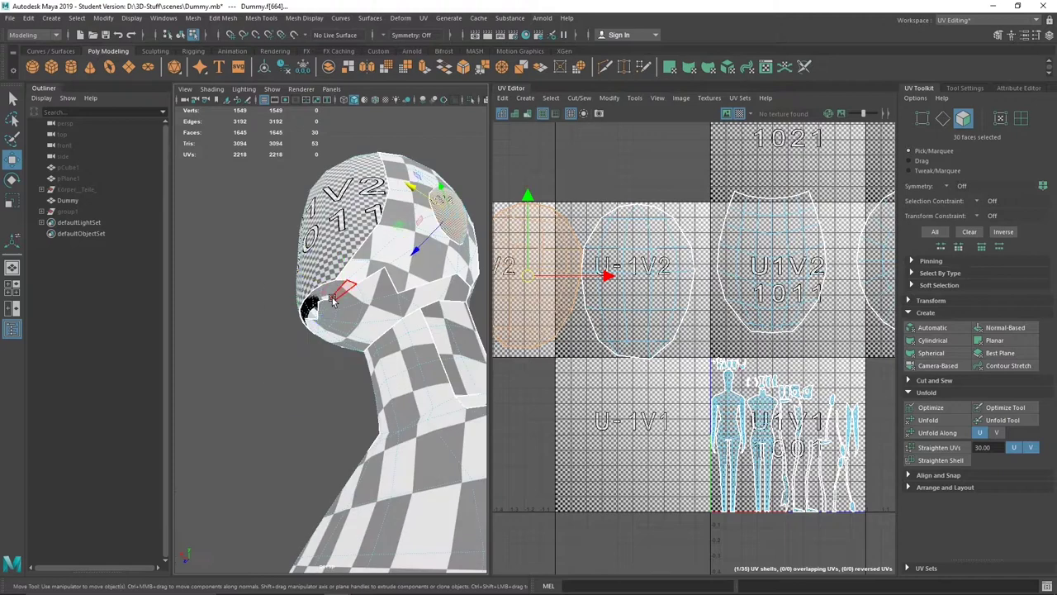
# Grow the face selection twice to cover the inner ear
pyautogui.hotkey('shift', '.')
pyautogui.press('f')
pyautogui.scroll(2, 643, 310)
pyautogui.scroll(3, 642, 310)
pyautogui.hotkey('shift', '.')
pyautogui.moveTo(330, 265)
pyautogui.keyDown('alt'); pyautogui.mouseDown()
pyautogui.moveTo(255, 203)
pyautogui.moveTo(330, 265)
pyautogui.mouseUp(); pyautogui.keyUp('alt')
# Try Planar, then Normal-Based projection on the lower head faces and orient the shell
pyautogui.click(994, 339)
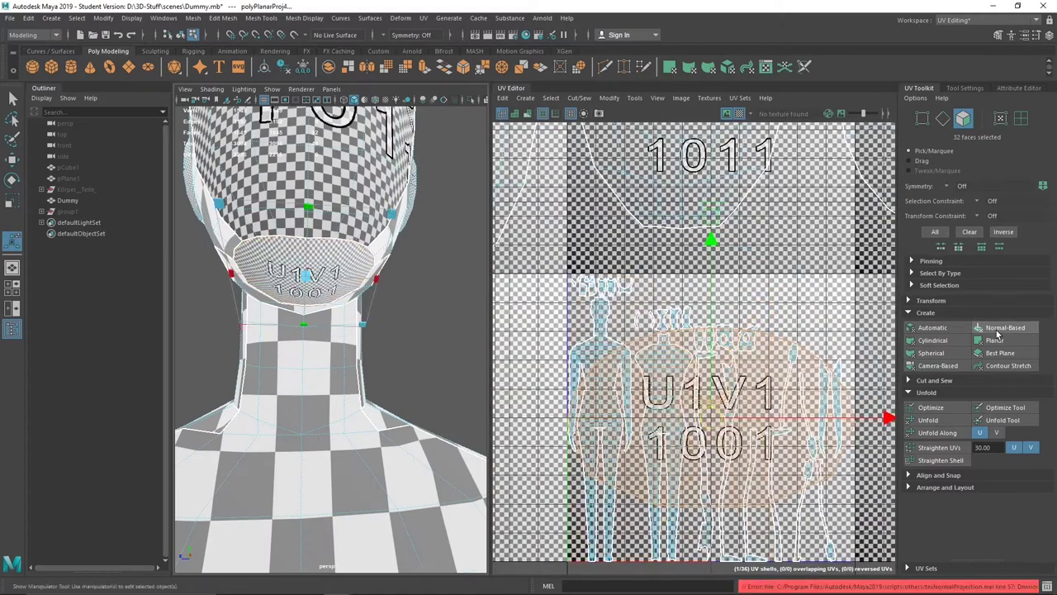
pyautogui.click(1005, 328)
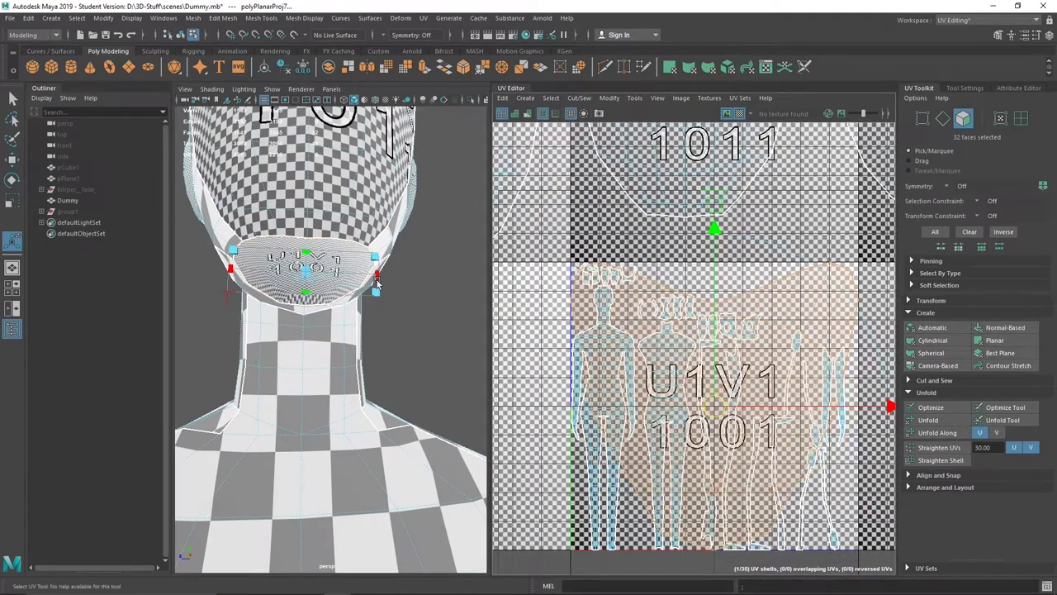
pyautogui.keyDown('alt'); pyautogui.moveTo(376, 285); pyautogui.dragTo(388, 273); pyautogui.keyUp('alt')
pyautogui.keyDown('alt'); pyautogui.moveTo(295, 277); pyautogui.dragTo(355, 264); pyautogui.keyUp('alt')
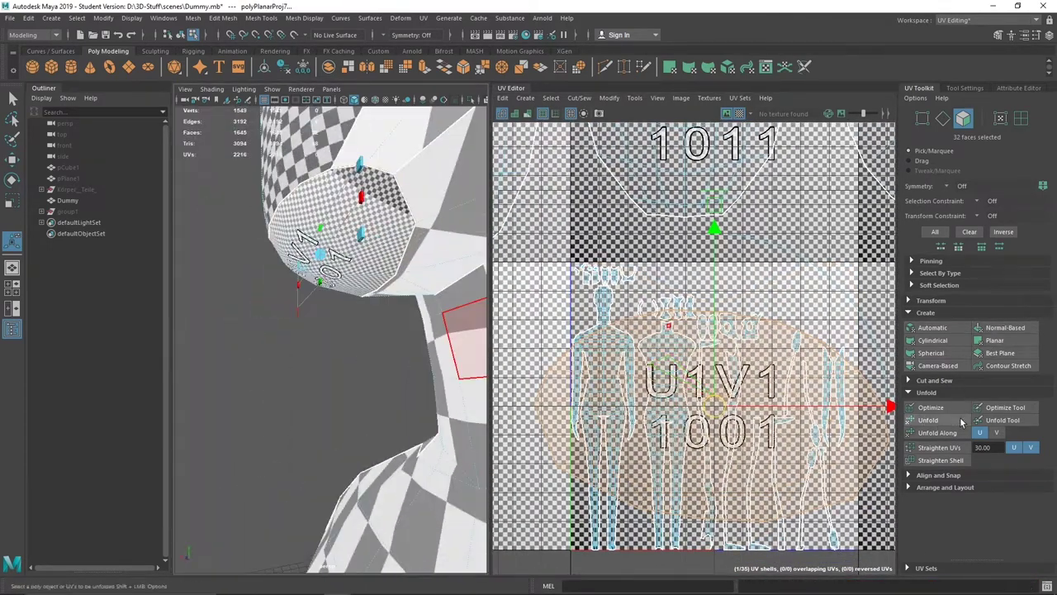
pyautogui.click(945, 486)
pyautogui.click(936, 545)
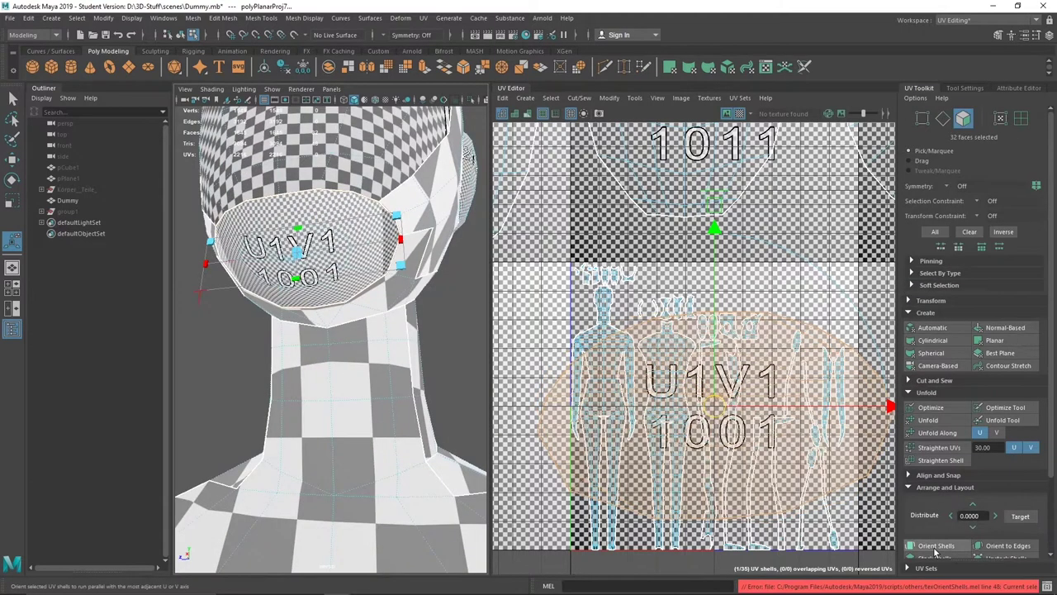
# Adjust the lower head face selection and apply an Automatic projection
pyautogui.moveTo(70, 189); pyautogui.dragTo(76, 211)
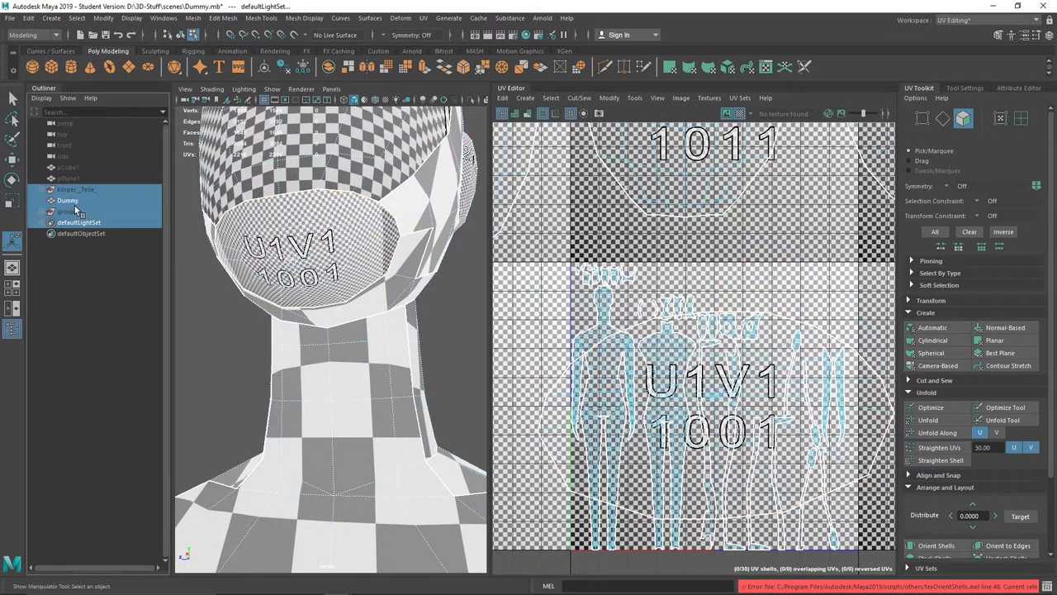
pyautogui.keyDown('alt'); pyautogui.moveTo(297, 234); pyautogui.dragTo(141, 295); pyautogui.keyUp('alt')
pyautogui.moveTo(446, 248)
pyautogui.keyDown('alt'); pyautogui.mouseDown()
pyautogui.moveTo(396, 347)
pyautogui.moveTo(169, 350)
pyautogui.moveTo(314, 272)
pyautogui.moveTo(316, 217)
pyautogui.moveTo(327, 215)
pyautogui.mouseUp(); pyautogui.keyUp('alt')
pyautogui.keyDown('shift'); pyautogui.click(395, 347); pyautogui.keyUp('shift')
pyautogui.click(933, 327)
pyautogui.keyDown('ctrl'); pyautogui.click(326, 215); pyautogui.keyUp('ctrl')
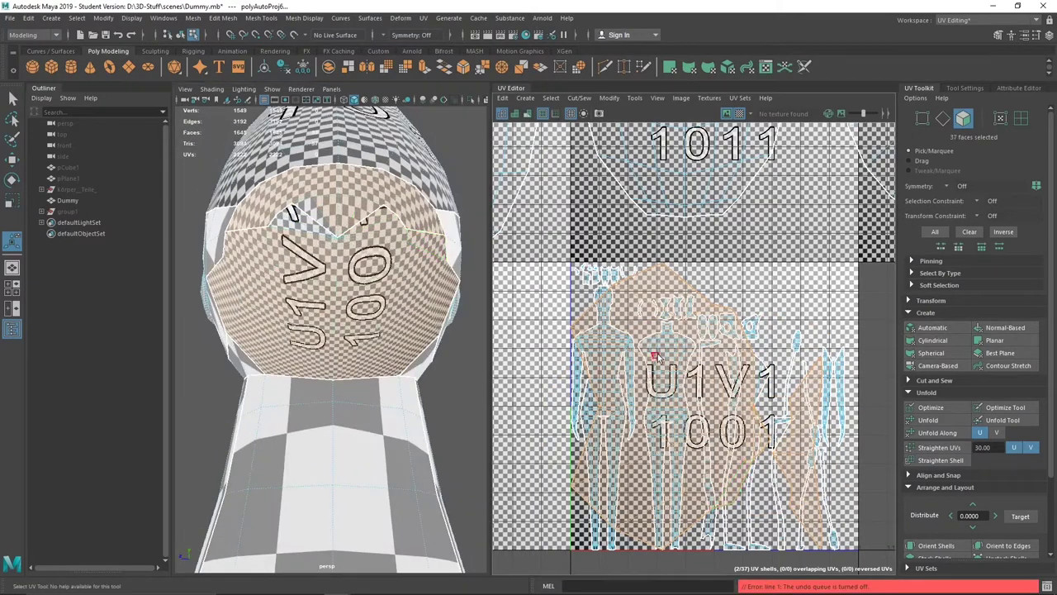
# Apply a Planar projection to the lower head faces, leaving the shell in tile U-1V1
pyautogui.click(994, 340)
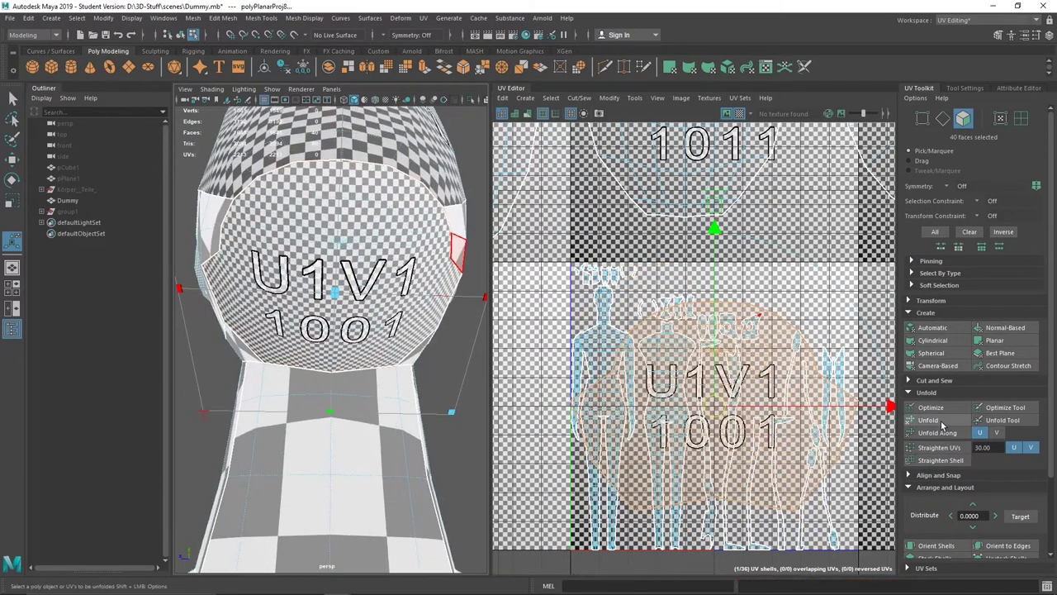
pyautogui.moveTo(346, 347)
pyautogui.keyDown('alt'); pyautogui.mouseDown()
pyautogui.moveTo(295, 303)
pyautogui.moveTo(347, 330)
pyautogui.moveTo(347, 264)
pyautogui.mouseUp(); pyautogui.keyUp('alt')
pyautogui.scroll(-5, 722, 351)
pyautogui.scroll(5, 720, 371)
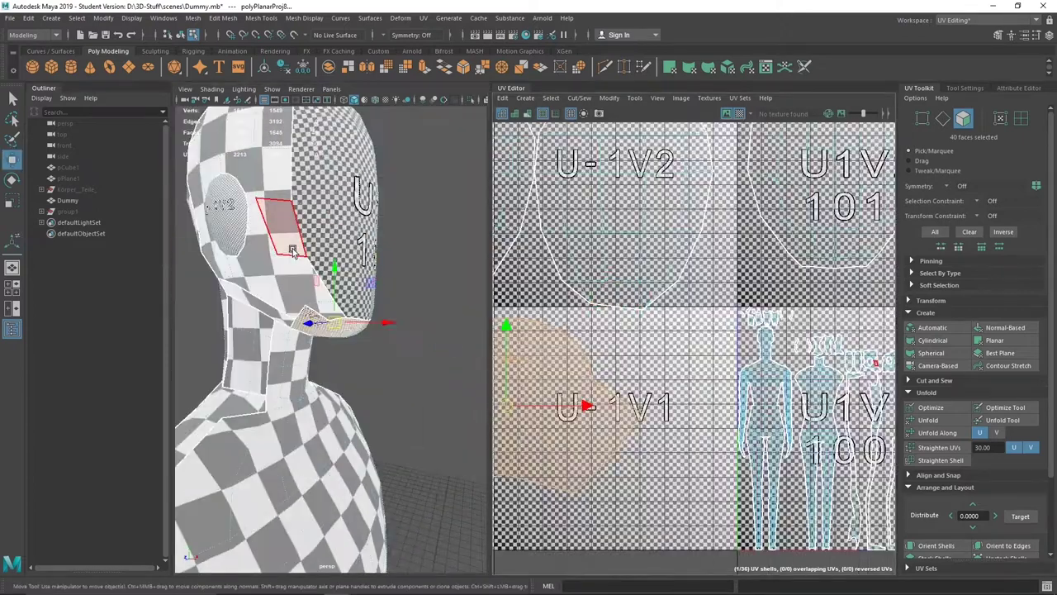
# Select faces on the back of the head
pyautogui.click(347, 258)
pyautogui.keyDown('alt'); pyautogui.moveTo(248, 211); pyautogui.dragTo(363, 211); pyautogui.keyUp('alt')
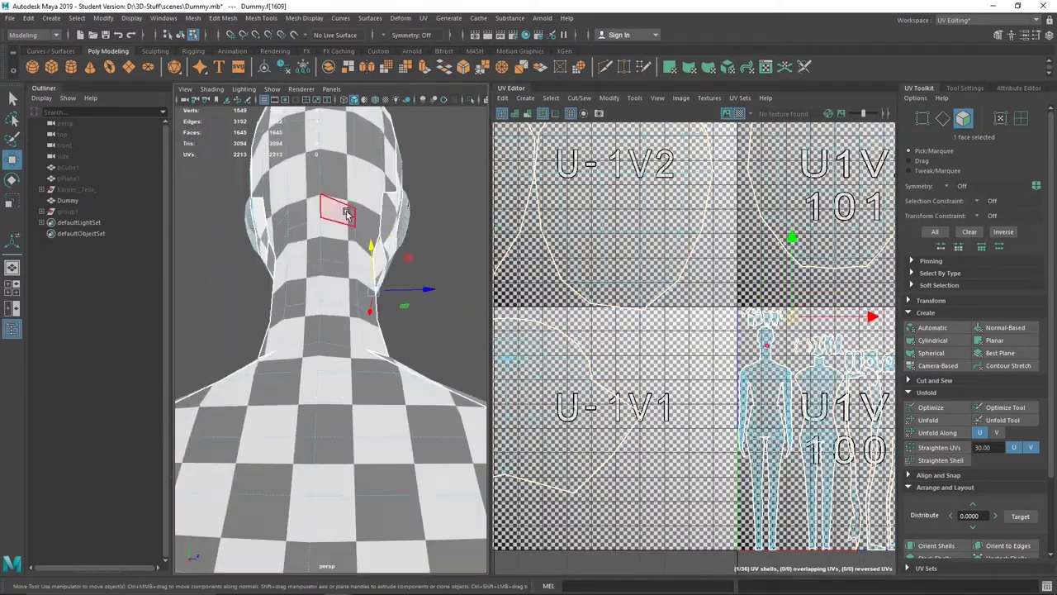
pyautogui.scroll(-5, 355, 305)
pyautogui.scroll(4, 356, 322)
pyautogui.keyDown('alt'); pyautogui.moveTo(303, 345); pyautogui.dragTo(343, 285); pyautogui.keyUp('alt')
pyautogui.press('q')
pyautogui.keyDown('shift'); pyautogui.click(343, 285); pyautogui.keyUp('shift')
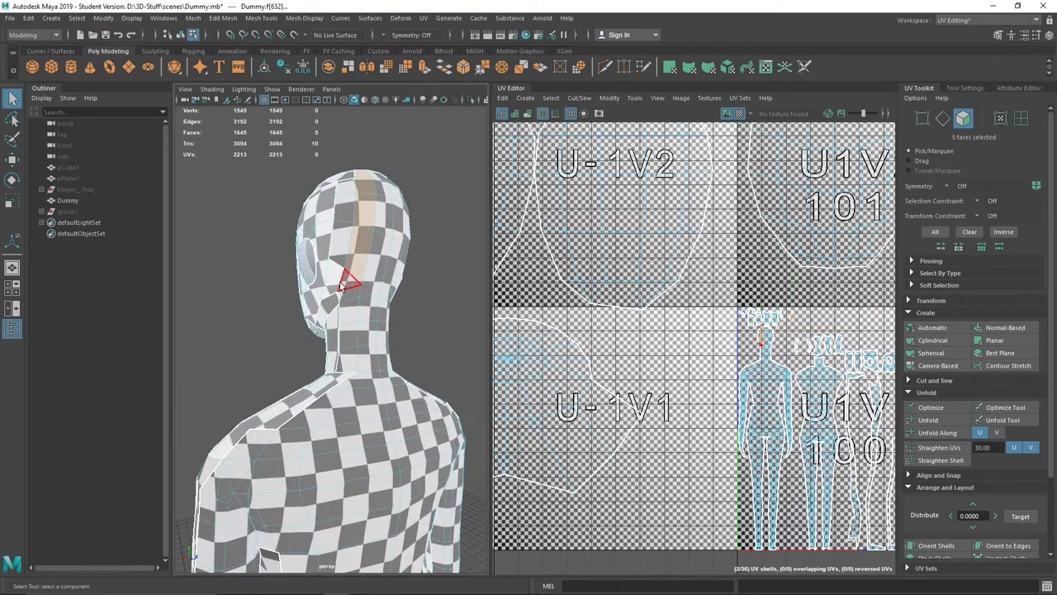
# Select the back-of-head shell and give it a Planar projection
pyautogui.press('t')
pyautogui.keyDown('alt'); pyautogui.moveTo(367, 368); pyautogui.dragTo(355, 225); pyautogui.keyUp('alt')
pyautogui.click(363, 366)
pyautogui.doubleClick(334, 337)
pyautogui.moveTo(392, 288)
pyautogui.keyDown('alt'); pyautogui.mouseDown()
pyautogui.moveTo(412, 312)
pyautogui.moveTo(487, 279)
pyautogui.mouseUp(); pyautogui.keyUp('alt')
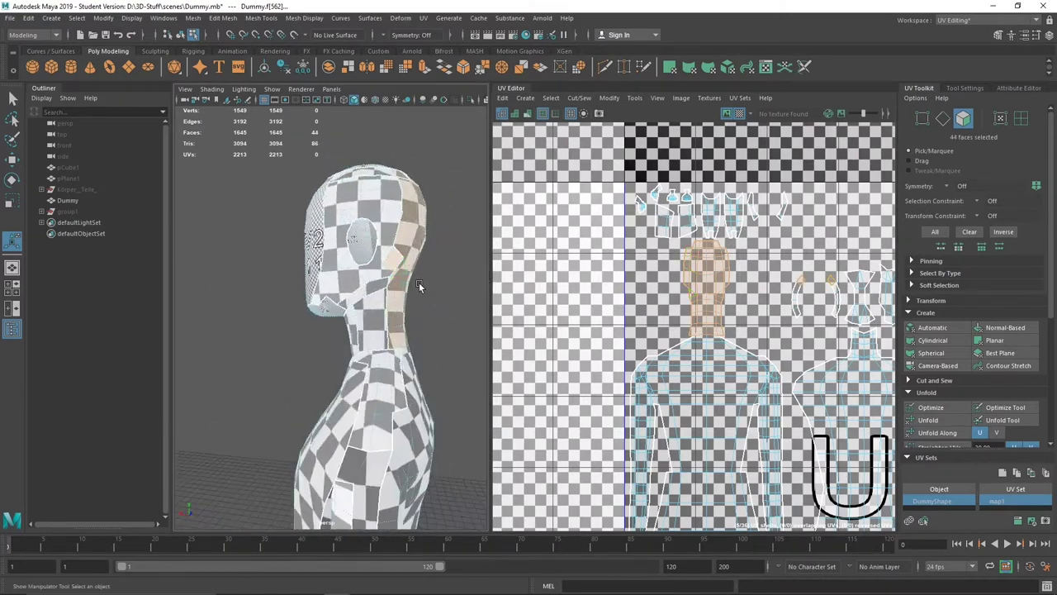
pyautogui.click(932, 327)
pyautogui.click(995, 340)
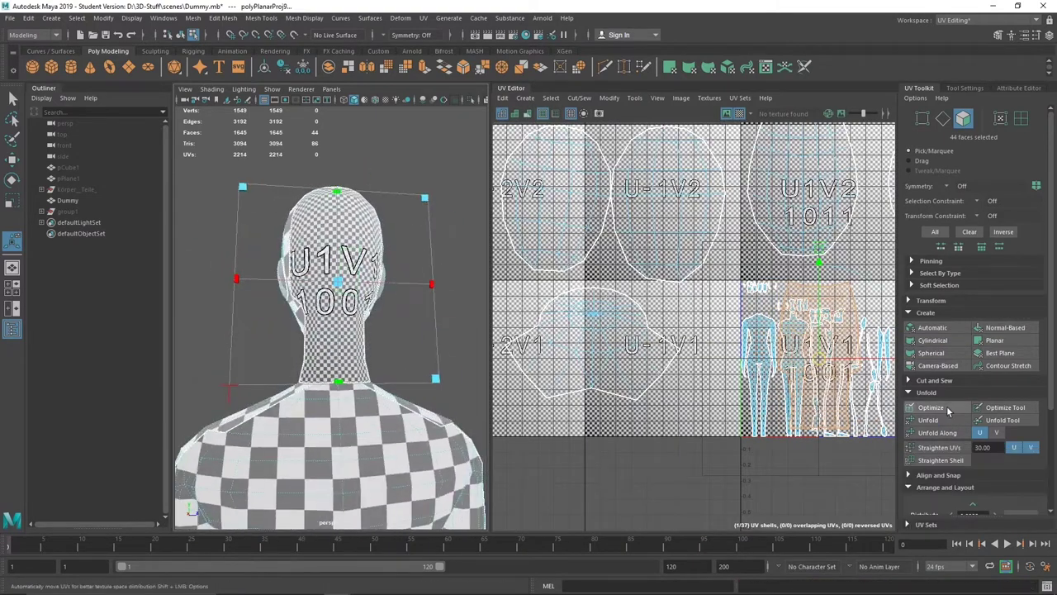
# Select the side-of-head faces and apply an Automatic projection
pyautogui.keyDown('alt'); pyautogui.moveTo(331, 313); pyautogui.dragTo(382, 287); pyautogui.keyUp('alt')
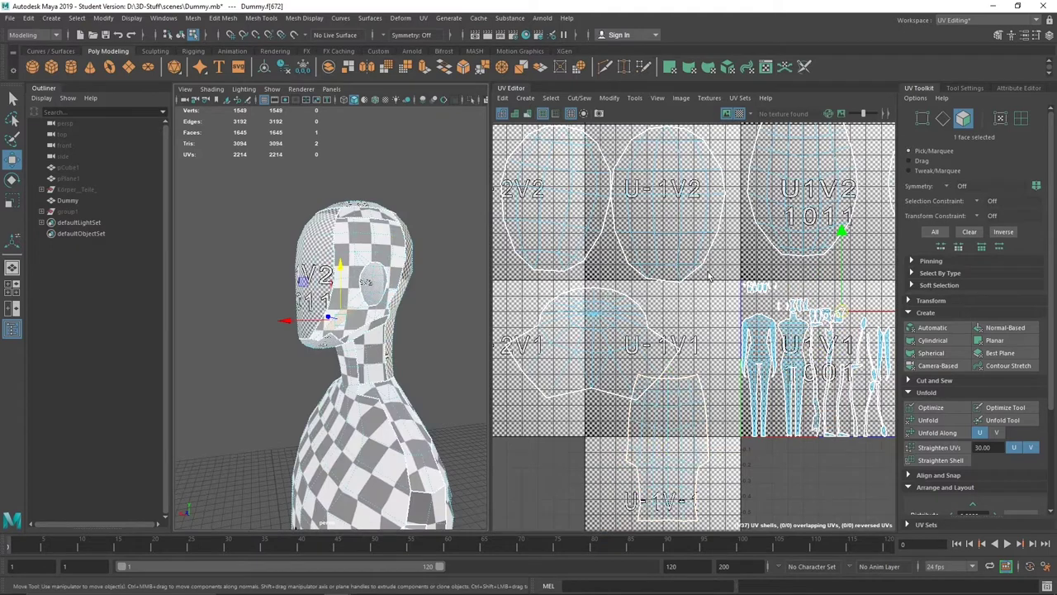
pyautogui.keyDown('shift'); pyautogui.click(347, 237); pyautogui.keyUp('shift')
pyautogui.keyDown('alt'); pyautogui.moveTo(347, 237); pyautogui.dragTo(343, 334); pyautogui.keyUp('alt')
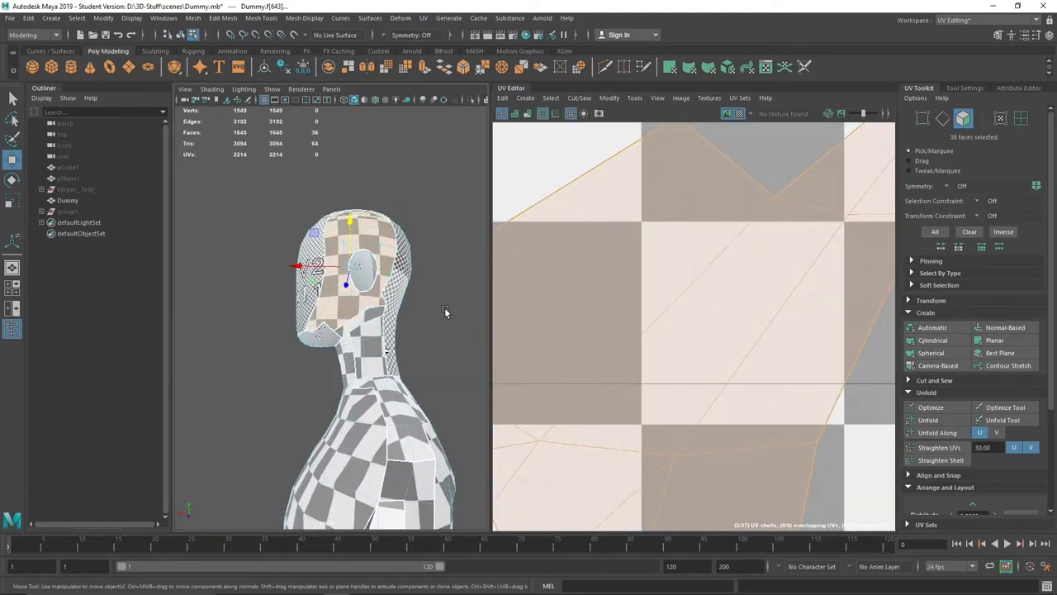
pyautogui.keyDown('alt'); pyautogui.moveTo(445, 311); pyautogui.dragTo(351, 328); pyautogui.keyUp('alt')
pyautogui.keyDown('shift'); pyautogui.click(380, 311); pyautogui.keyUp('shift')
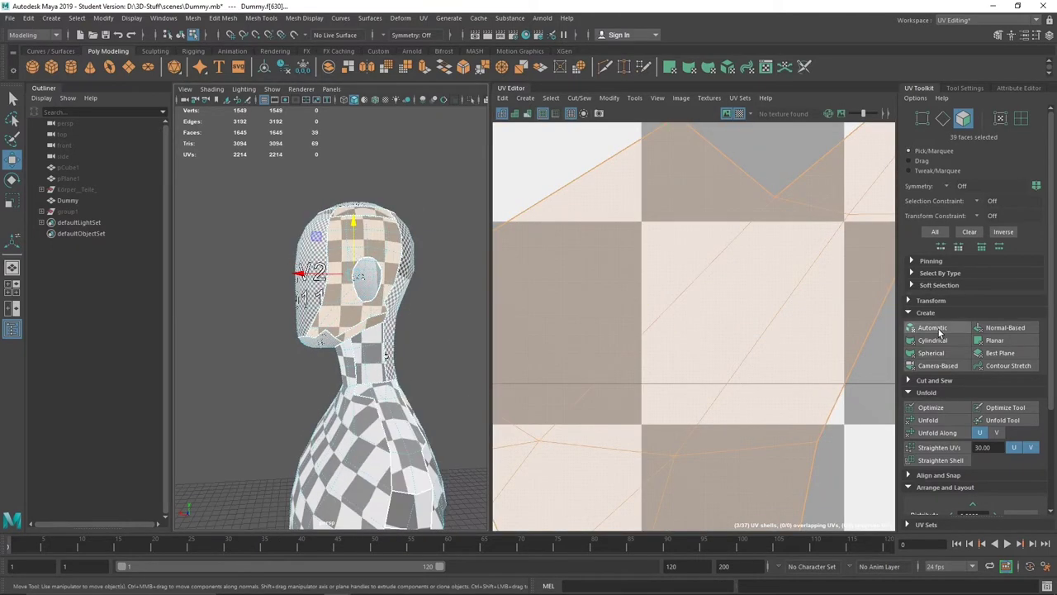
pyautogui.keyDown('alt'); pyautogui.moveTo(380, 311); pyautogui.dragTo(363, 282, button='right'); pyautogui.keyUp('alt')
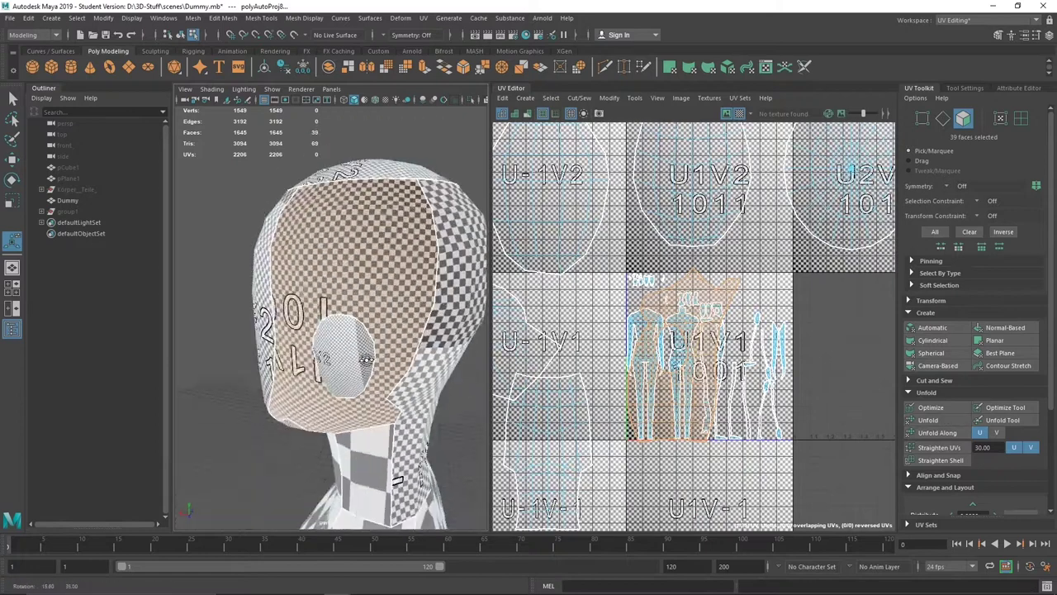
# Select a head face, then undo back to the earlier face selection
pyautogui.moveTo(364, 282)
pyautogui.keyDown('alt'); pyautogui.mouseDown()
pyautogui.moveTo(203, 439)
pyautogui.moveTo(248, 413)
pyautogui.mouseUp(); pyautogui.keyUp('alt')
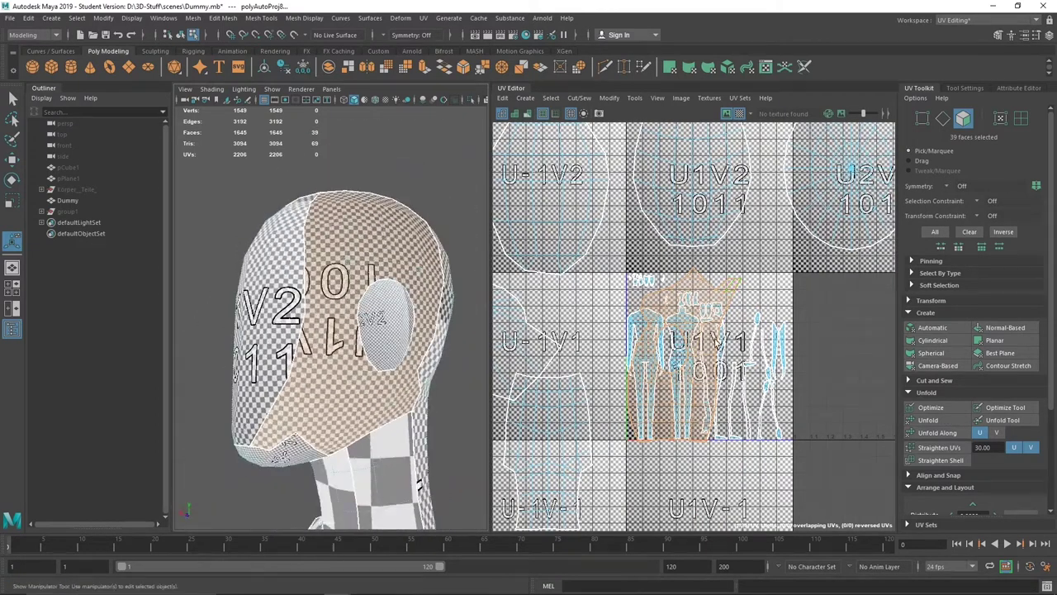
pyautogui.click(322, 443)
pyautogui.press('w')
pyautogui.press('f')
pyautogui.hotkey('ctrl', 'z')
pyautogui.hotkey('ctrl', 'z')
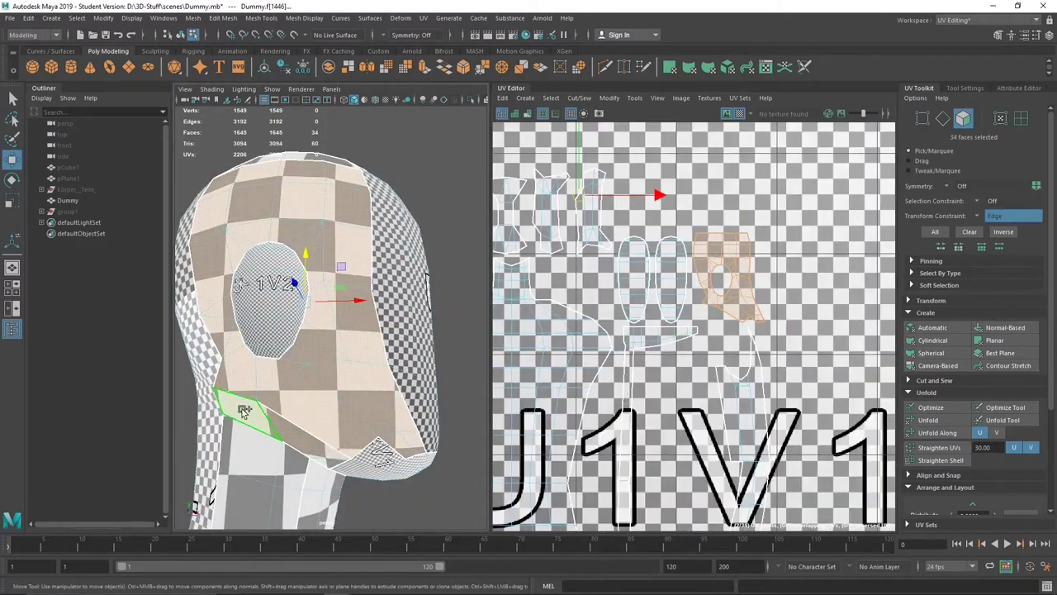
pyautogui.hotkey('ctrl', 'z')
# Apply an Automatic projection to the selected head faces
pyautogui.hotkey('ctrl', 'z')
pyautogui.click(983, 330)
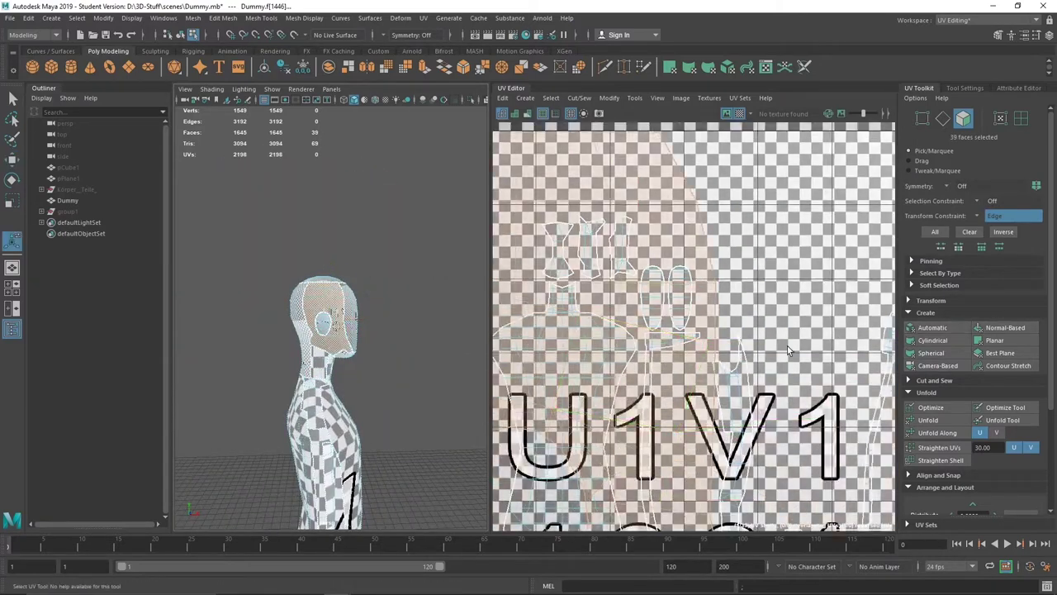
pyautogui.press('f')
pyautogui.moveTo(413, 330)
pyautogui.keyDown('alt'); pyautogui.mouseDown()
pyautogui.moveTo(467, 354)
pyautogui.moveTo(430, 347)
pyautogui.mouseUp(); pyautogui.keyUp('alt')
pyautogui.scroll(-4, 716, 316)
pyautogui.press('w')
pyautogui.hotkey('ctrl', 'z')
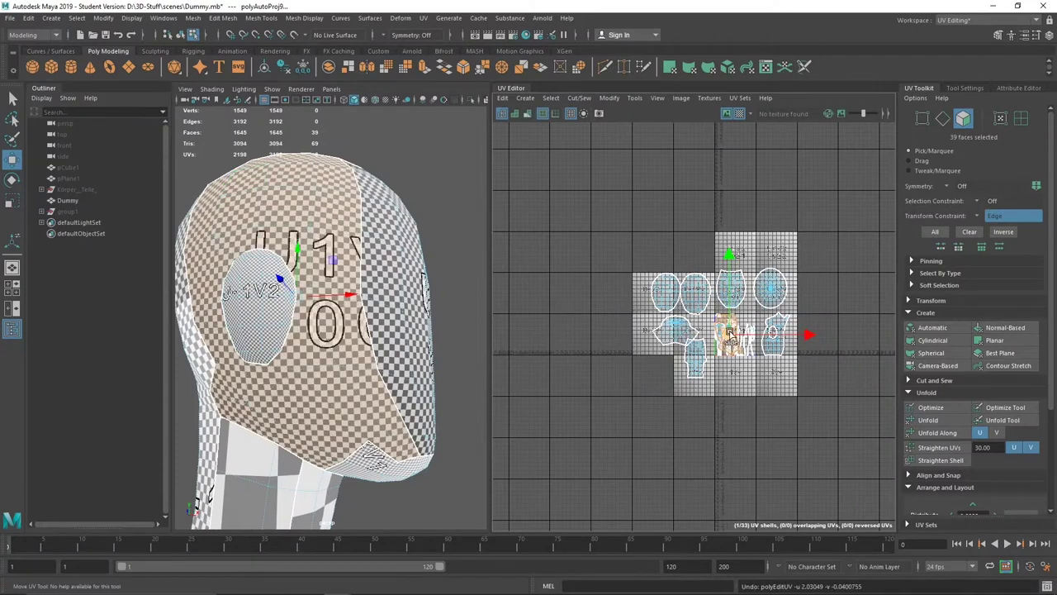
# Select the head UV shells together and move them up-left out of the 0–1 tile
pyautogui.click(961, 88)
pyautogui.click(918, 88)
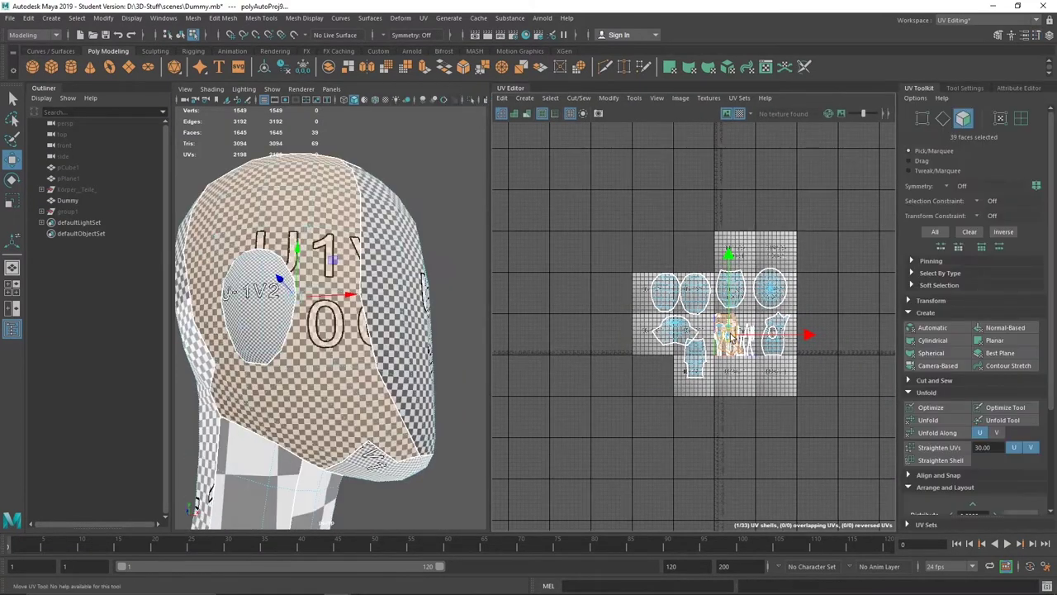
pyautogui.moveTo(619, 301); pyautogui.dragTo(703, 260)
pyautogui.moveTo(721, 328); pyautogui.dragTo(662, 294)
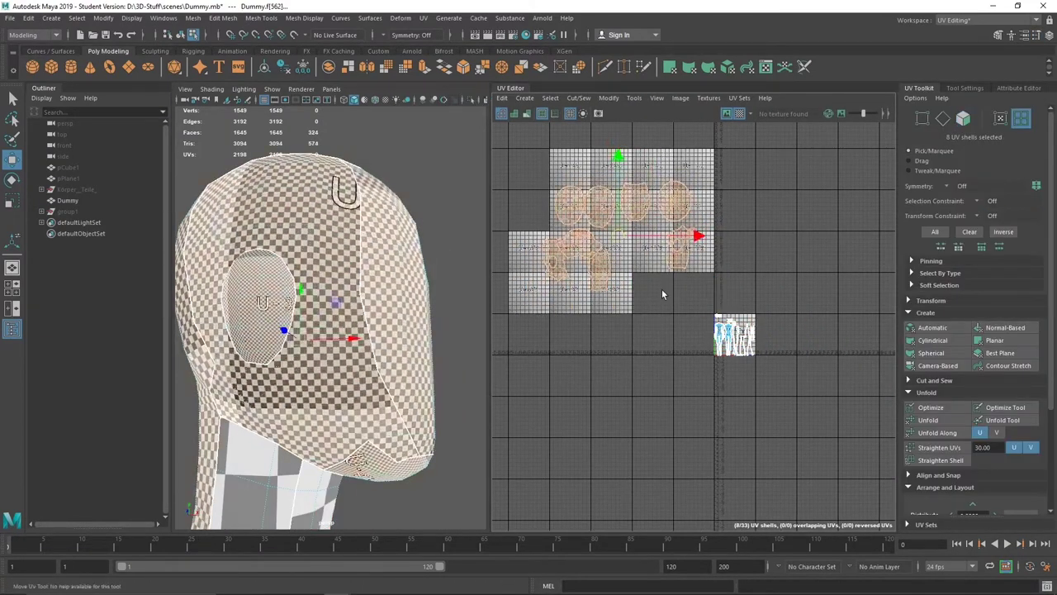
# Auto-project the neck faces, then undo the projection and return to face selection
pyautogui.moveTo(372, 330)
pyautogui.keyDown('alt'); pyautogui.mouseDown()
pyautogui.moveTo(280, 296)
pyautogui.moveTo(347, 314)
pyautogui.mouseUp(); pyautogui.keyUp('alt')
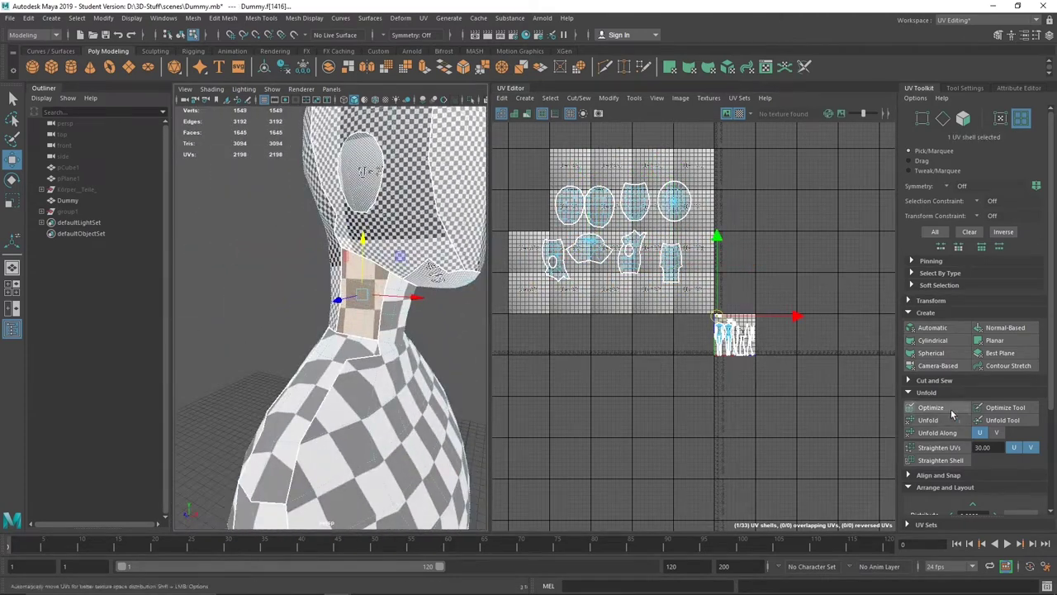
pyautogui.click(933, 328)
pyautogui.press('f')
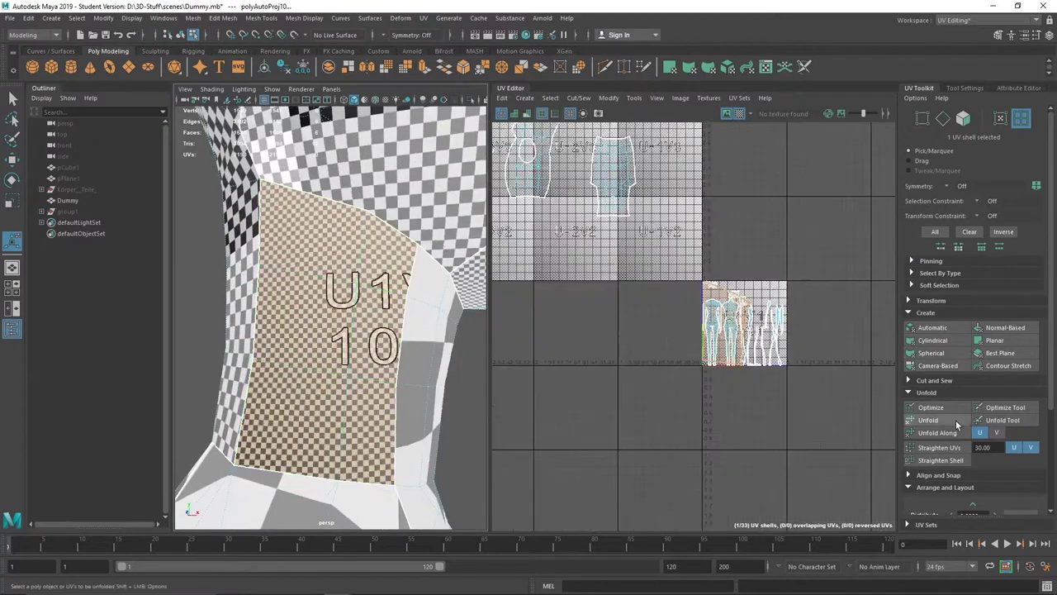
pyautogui.hotkey('ctrl', 'z')
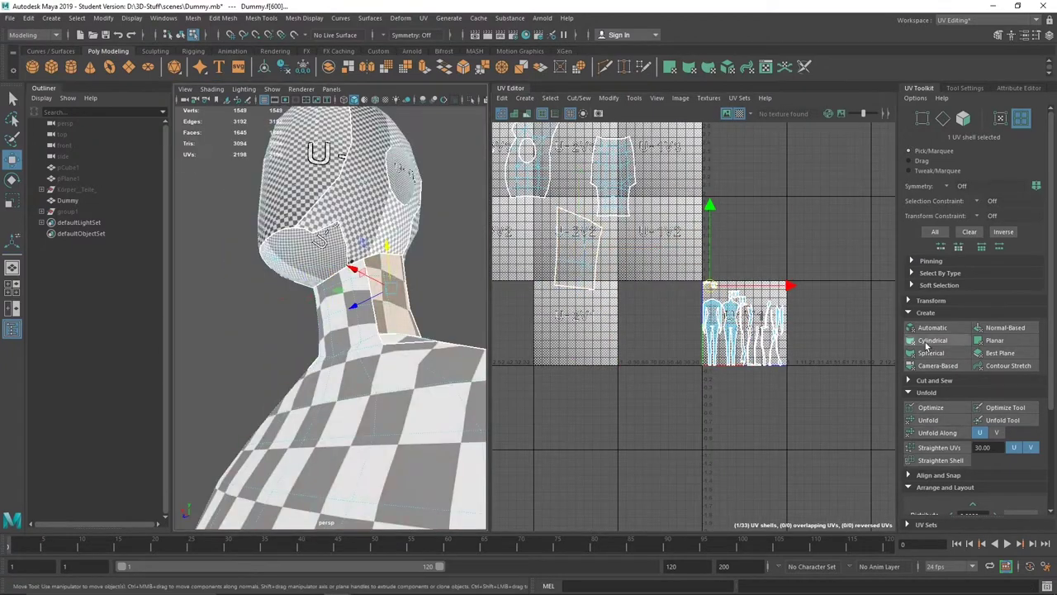
pyautogui.hotkey('ctrl', 'z')
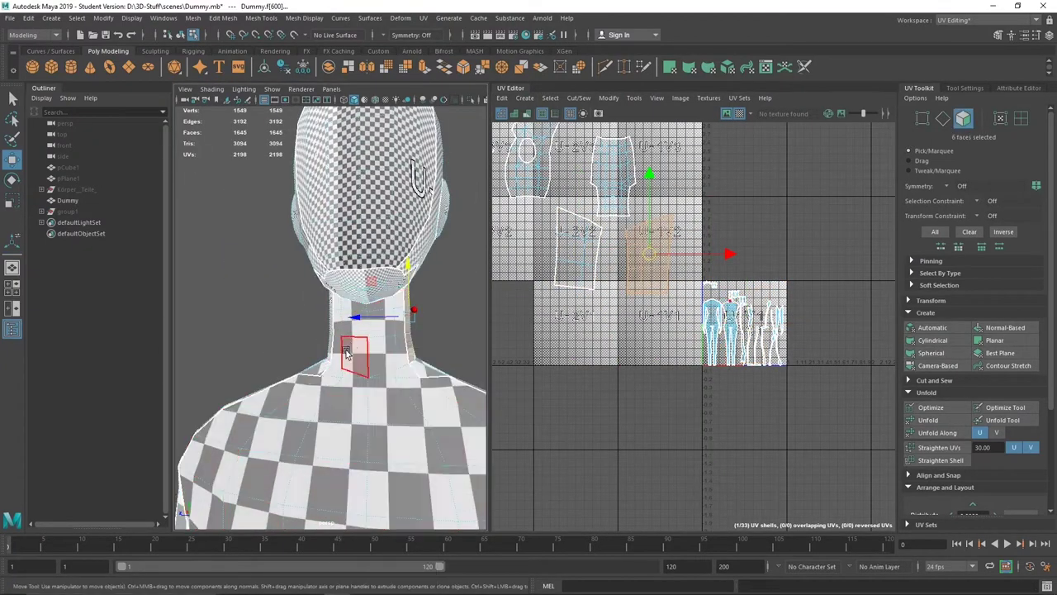
pyautogui.press('q')
pyautogui.hotkey('ctrl', 'z')
pyautogui.hotkey('ctrl', 'z')
# Undo repeatedly back to the 86 selected front-torso faces with their Planar projection
pyautogui.hotkey('ctrl', 'z')
pyautogui.hotkey('ctrl', 'z')
pyautogui.hotkey('ctrl', 'z')
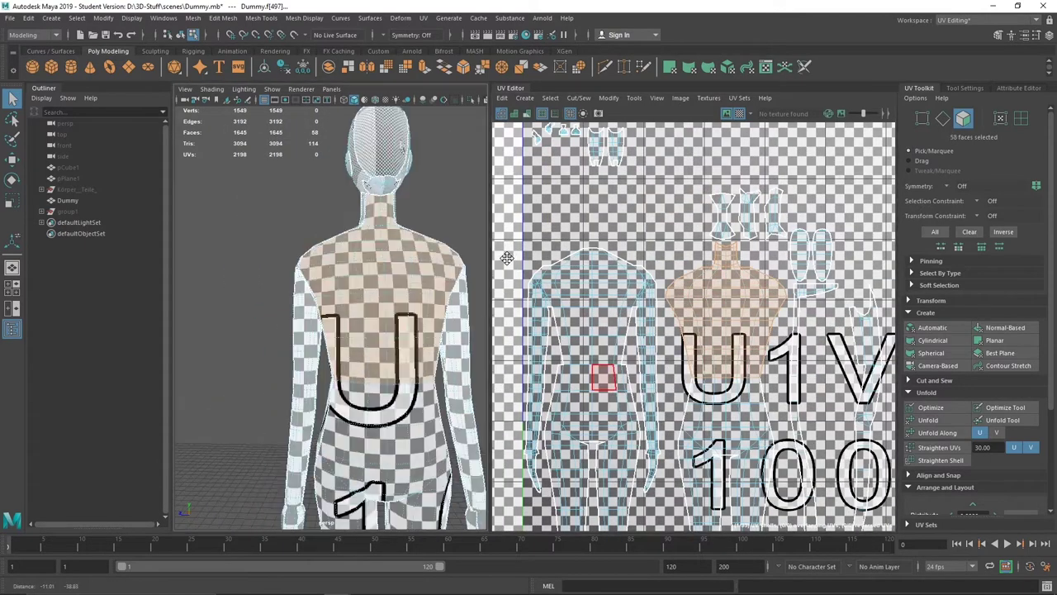
pyautogui.hotkey('ctrl', 'z')
pyautogui.hotkey('ctrl', 'z')
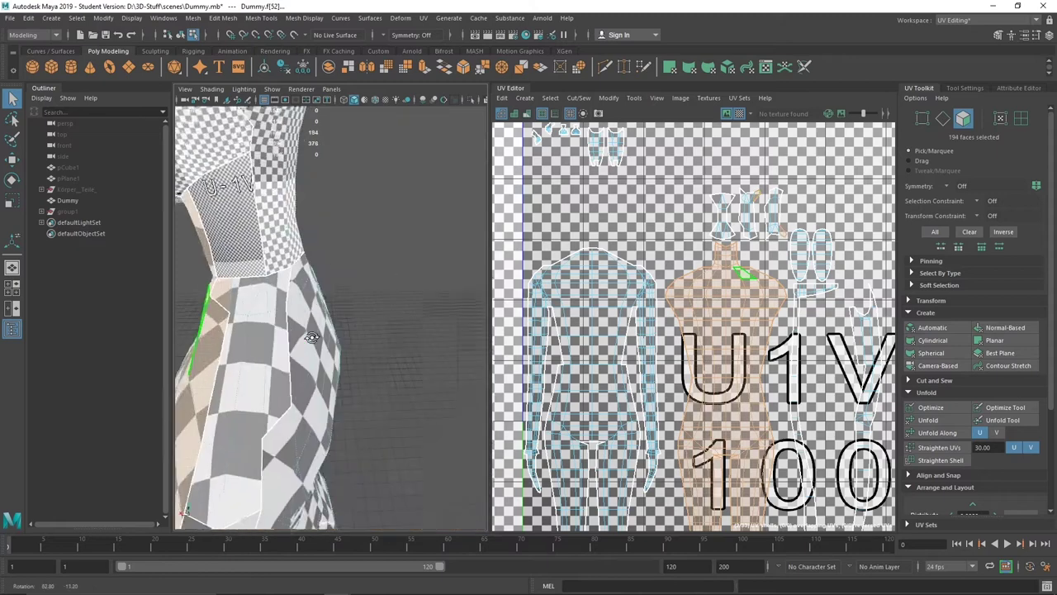
pyautogui.hotkey('ctrl', 'z')
pyautogui.hotkey('ctrl', 'z')
pyautogui.hotkey('ctrl', 'z')
pyautogui.hotkey('ctrl', 'z')
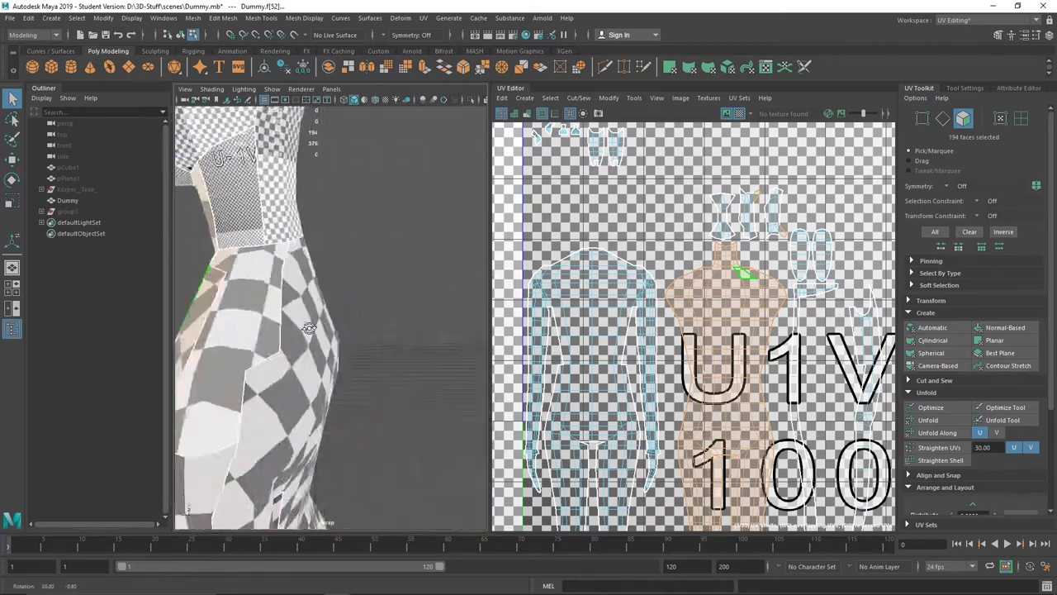
pyautogui.hotkey('ctrl', 'z')
pyautogui.hotkey('ctrl', 'z')
pyautogui.hotkey('ctrl', 'z')
pyautogui.hotkey('ctrl', 'z')
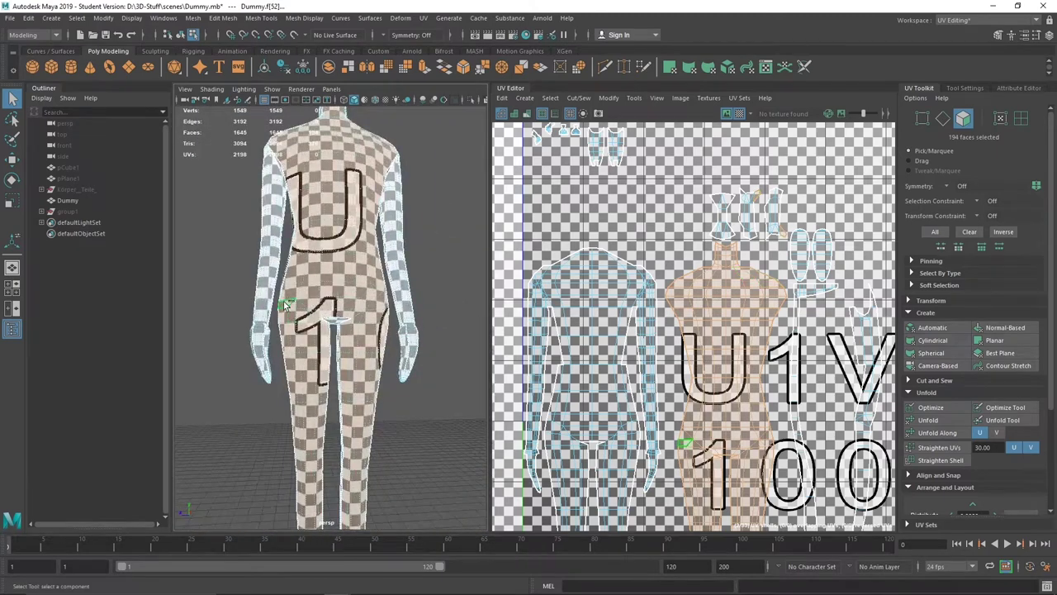
pyautogui.hotkey('ctrl', 'z')
pyautogui.hotkey('ctrl', 'z')
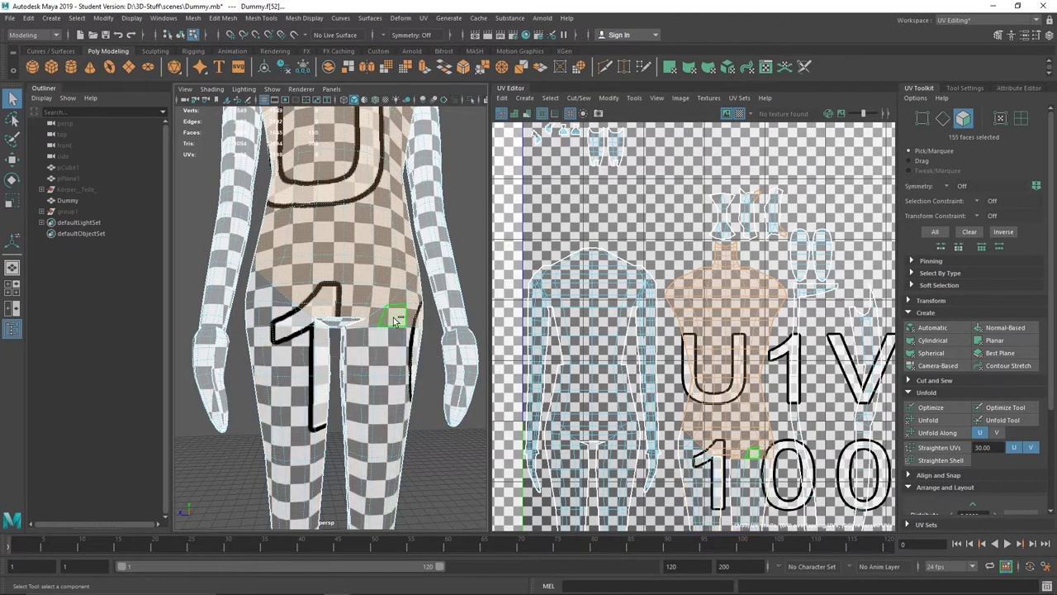
pyautogui.hotkey('ctrl', 'z')
pyautogui.hotkey('ctrl', 'z')
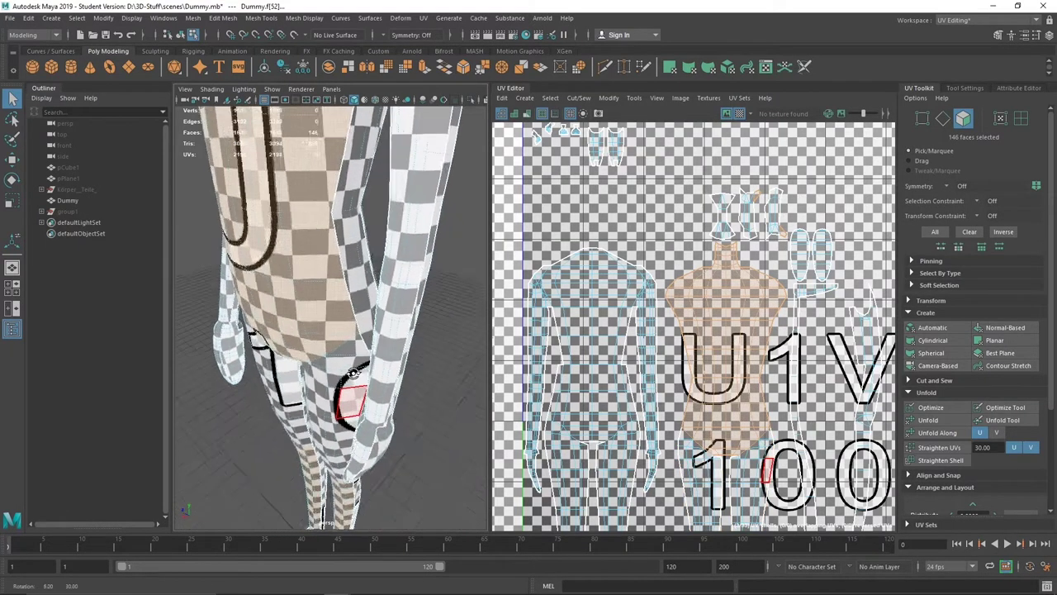
pyautogui.hotkey('ctrl', 'z')
pyautogui.hotkey('ctrl', 'z')
pyautogui.hotkey('ctrl', 'z')
pyautogui.hotkey('ctrl', 'z')
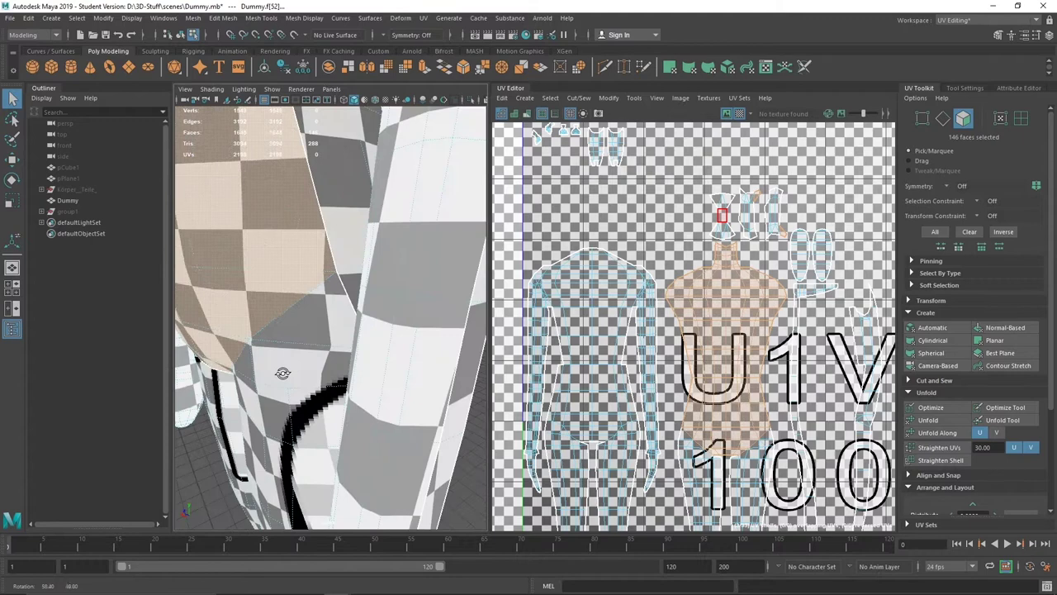
pyautogui.hotkey('ctrl', 'z')
pyautogui.hotkey('ctrl', 'z')
pyautogui.hotkey('ctrl', 'z')
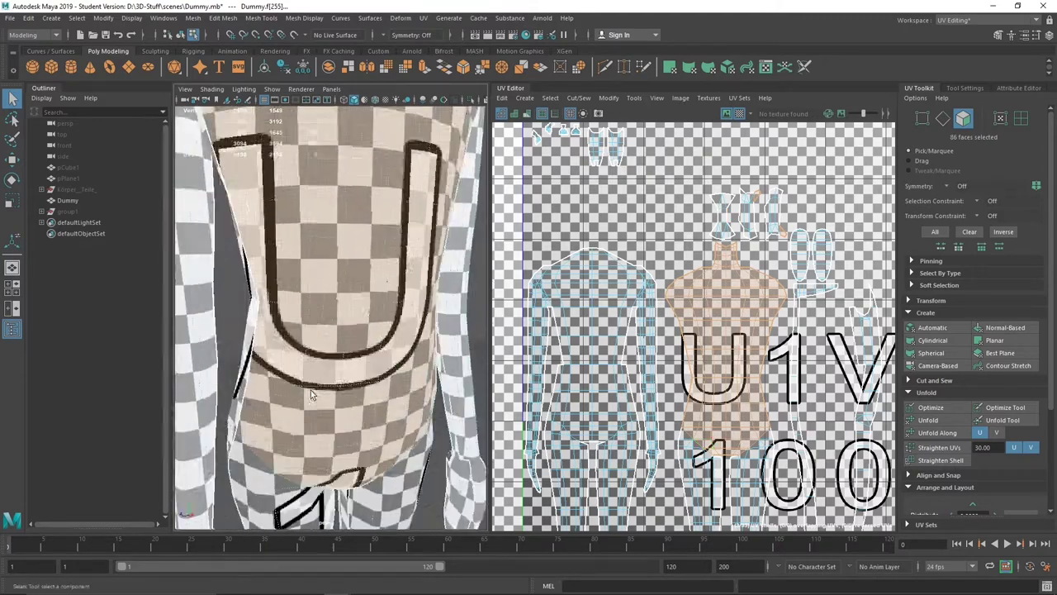
pyautogui.hotkey('ctrl', 'z')
pyautogui.hotkey('ctrl', 'z')
pyautogui.hotkey('ctrl', 'z')
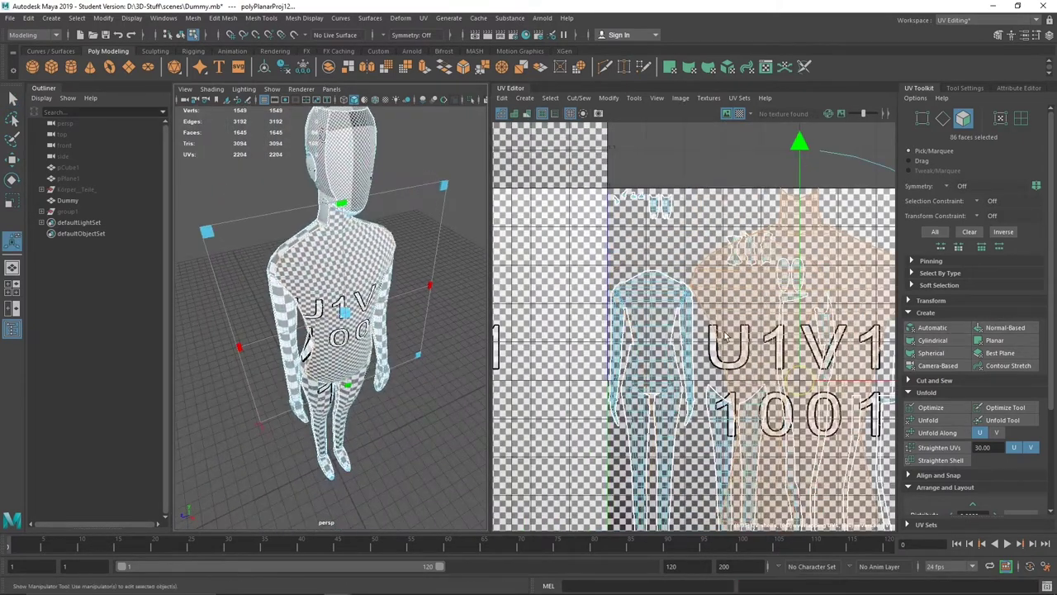
pyautogui.hotkey('ctrl', 'z')
pyautogui.hotkey('ctrl', 'z')
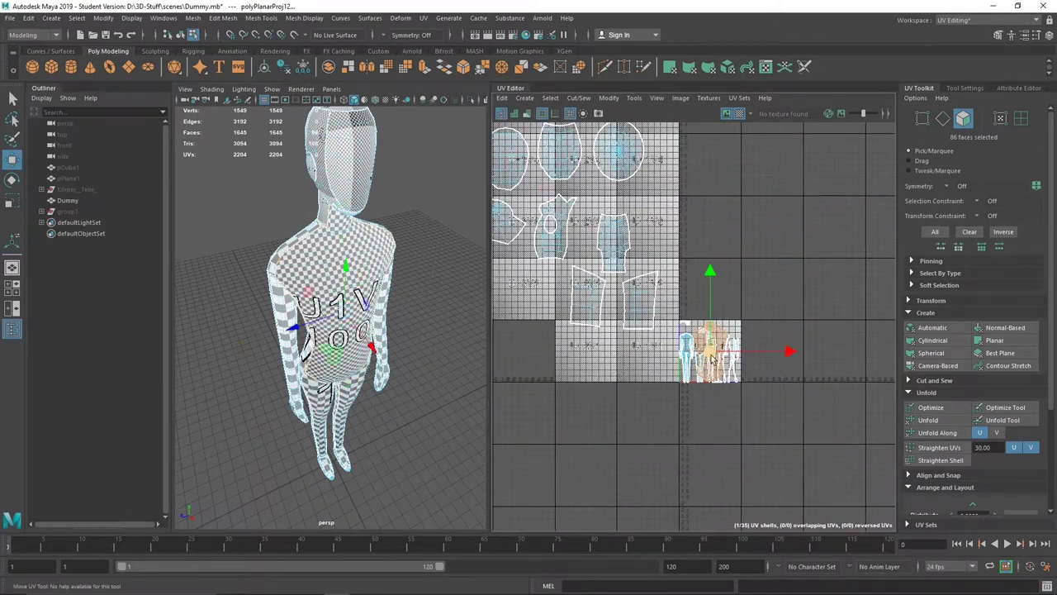
# Frame the selected front-torso faces and orbit around the torso's sides and back
pyautogui.press('f')
pyautogui.keyDown('alt'); pyautogui.moveTo(351, 382); pyautogui.dragTo(515, 239); pyautogui.keyUp('alt')
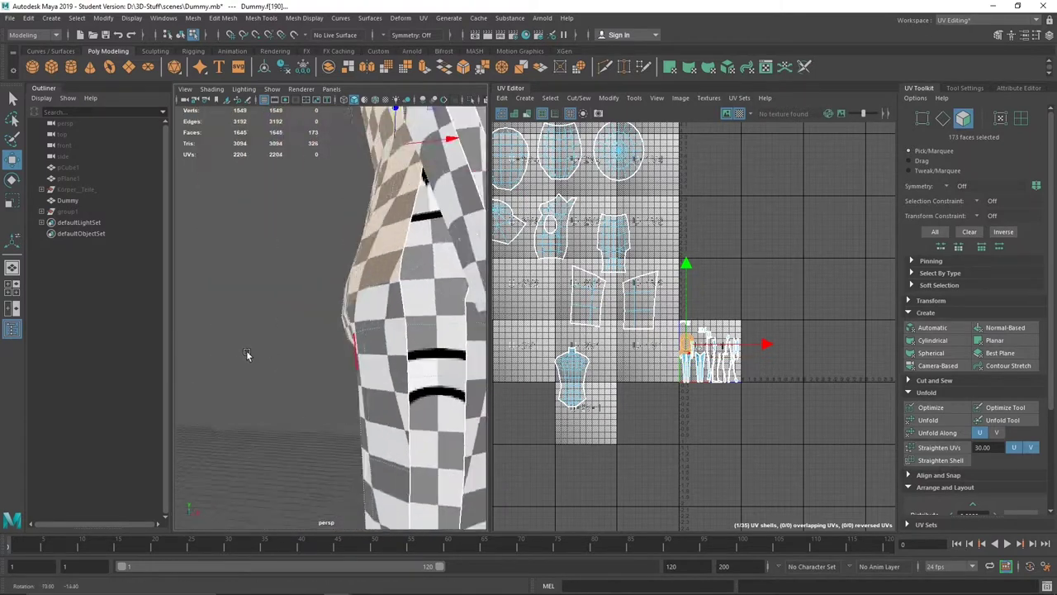
pyautogui.keyDown('alt'); pyautogui.moveTo(325, 344); pyautogui.dragTo(344, 341); pyautogui.keyUp('alt')
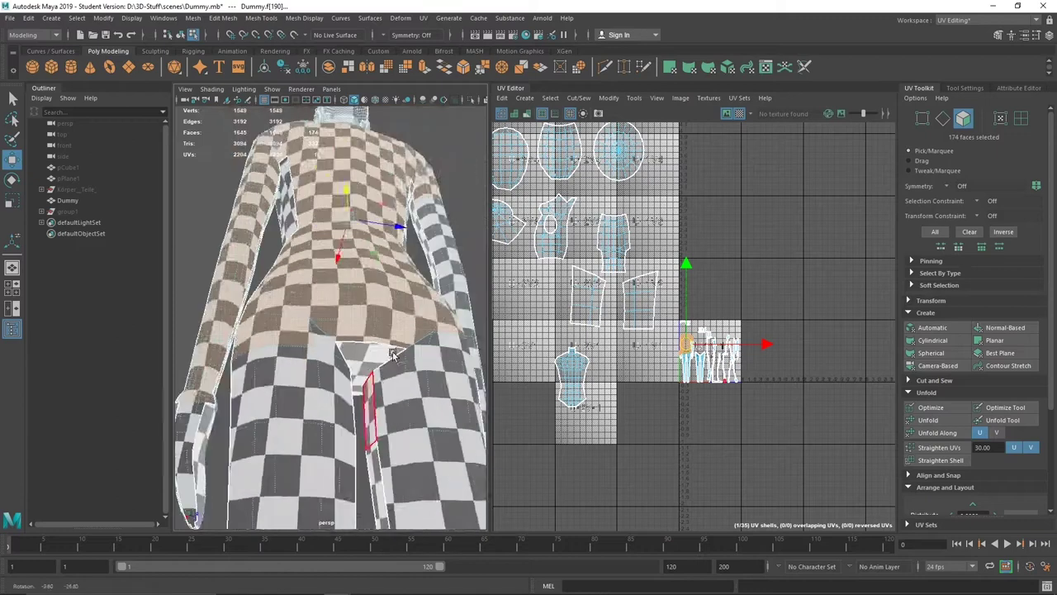
pyautogui.keyDown('alt'); pyautogui.moveTo(252, 344); pyautogui.dragTo(300, 396); pyautogui.keyUp('alt')
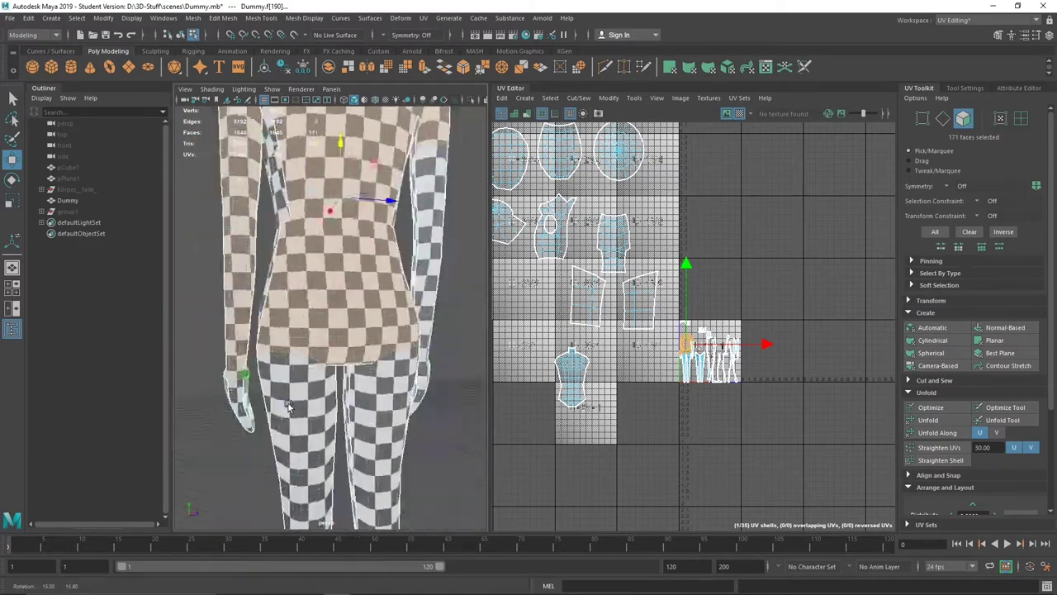
pyautogui.keyDown('alt'); pyautogui.moveTo(268, 431); pyautogui.dragTo(202, 426); pyautogui.keyUp('alt')
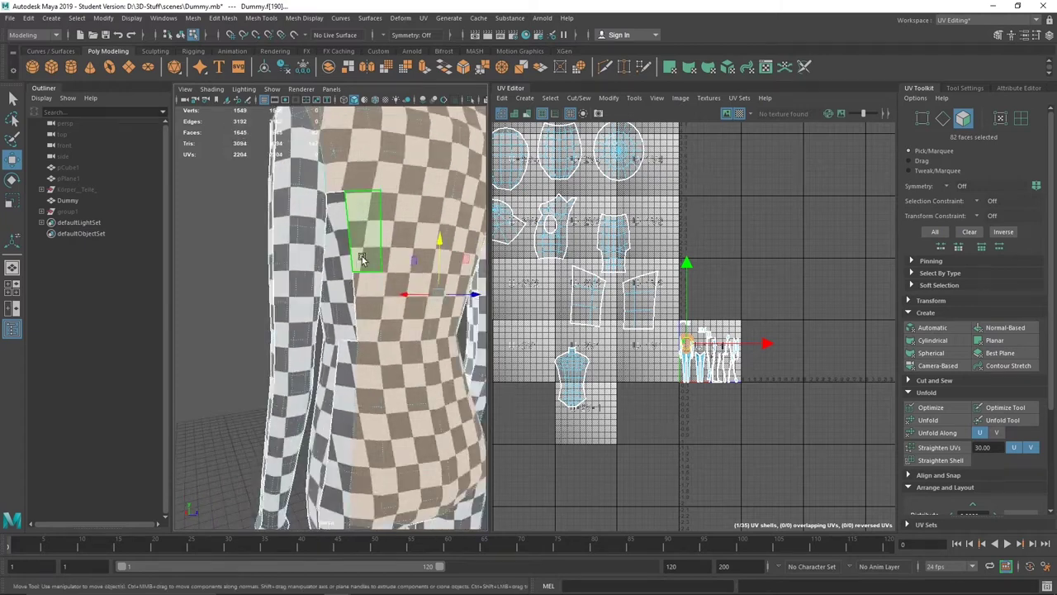
pyautogui.press('f')
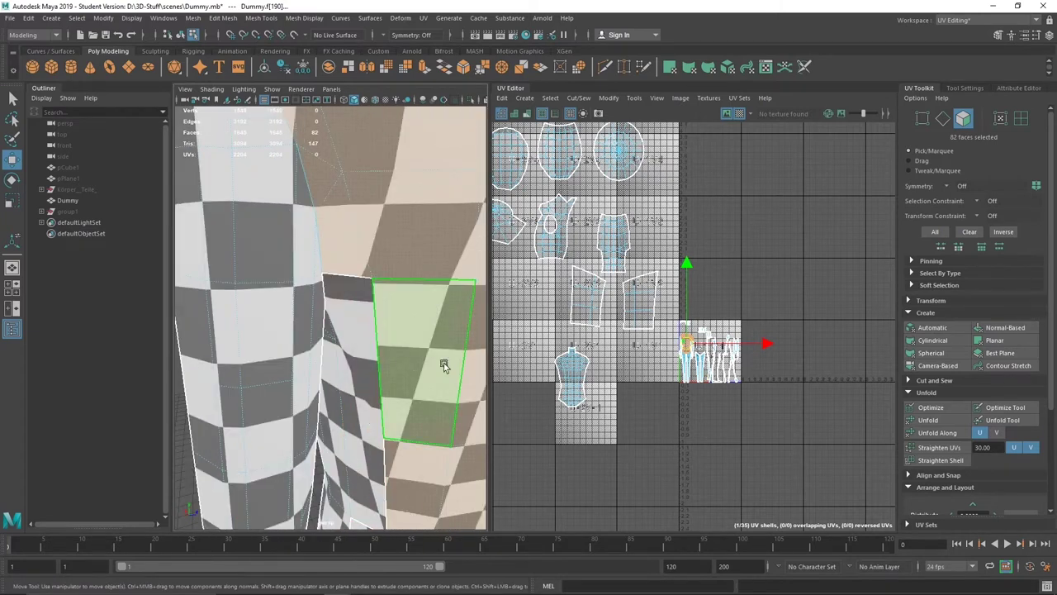
pyautogui.scroll(-10, 355, 343)
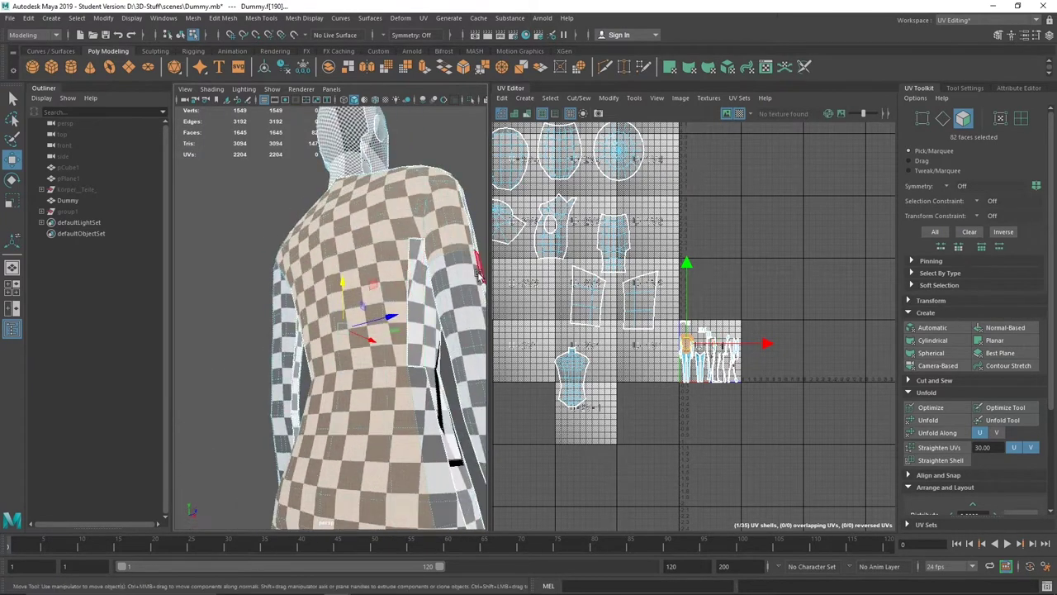
pyautogui.scroll(4, 370, 252)
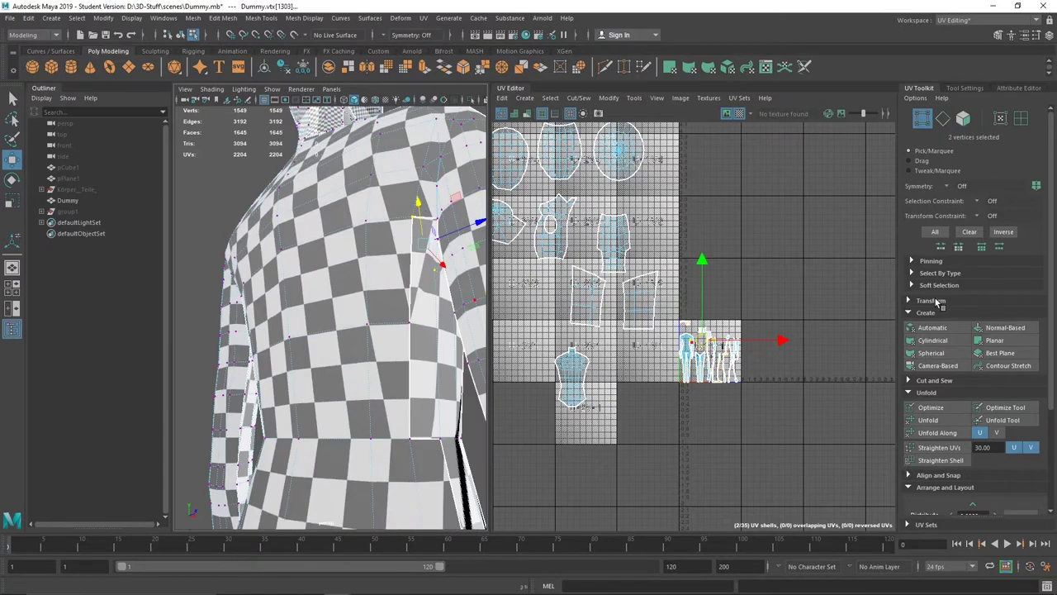
# Hide the Channel Box, show the Move Tool settings, and commit the new torso connecting edge
pyautogui.click(937, 302)
pyautogui.click(937, 301)
pyautogui.click(1049, 38)
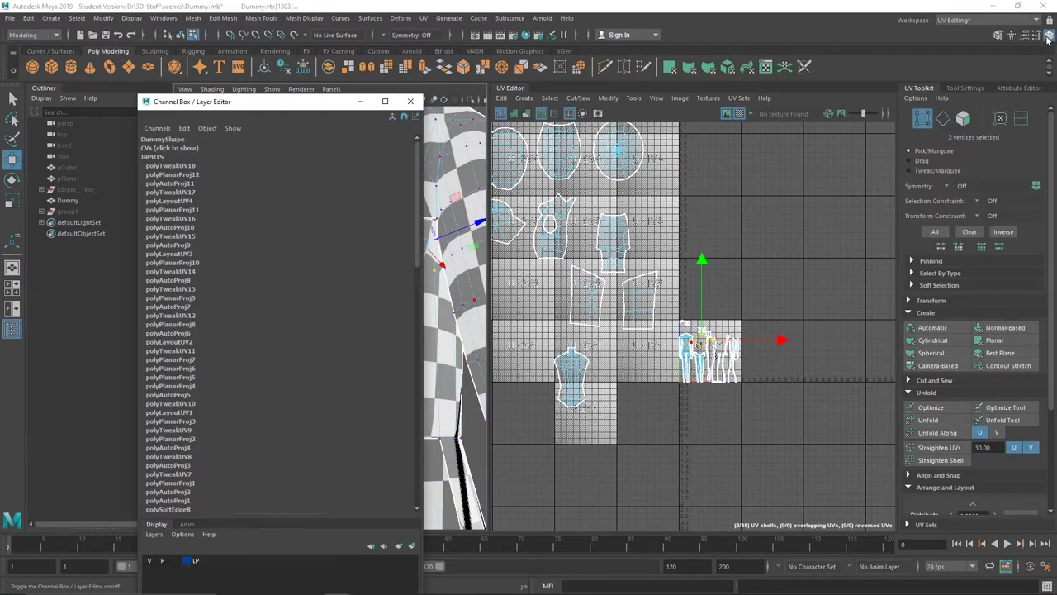
pyautogui.click(1049, 36)
pyautogui.click(1038, 37)
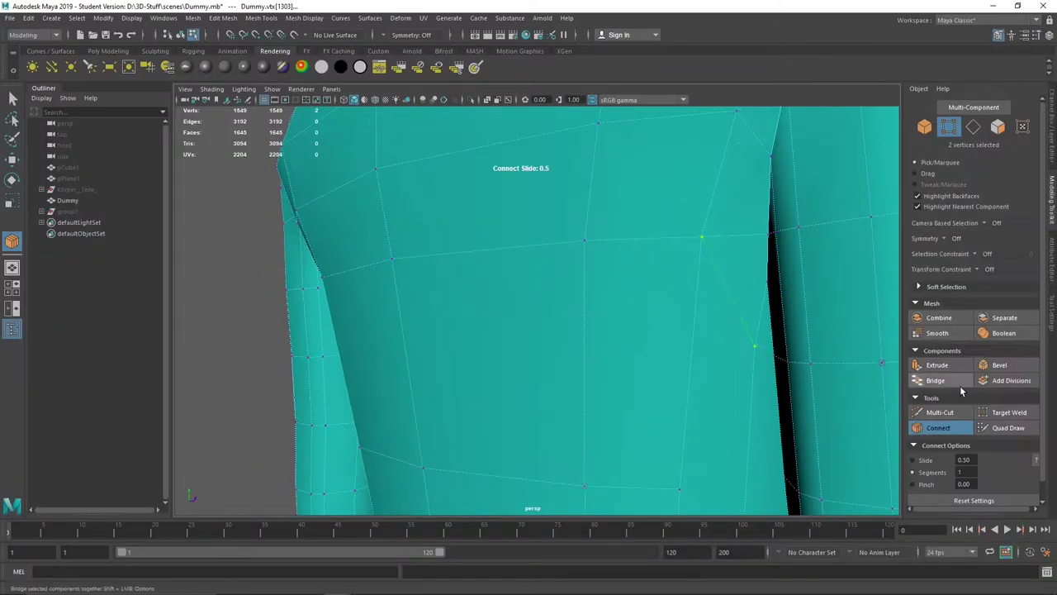
pyautogui.press('q')
pyautogui.moveTo(834, 272)
pyautogui.keyDown('alt'); pyautogui.mouseDown()
pyautogui.moveTo(789, 233)
pyautogui.moveTo(743, 247)
pyautogui.moveTo(740, 209)
pyautogui.mouseUp(); pyautogui.keyUp('alt')
# Commit the torso connecting edge and leave edge-connecting mode
pyautogui.press('q')
pyautogui.press('q')
pyautogui.click(610, 324)
pyautogui.keyDown('alt'); pyautogui.moveTo(607, 332); pyautogui.dragTo(439, 329); pyautogui.keyUp('alt')
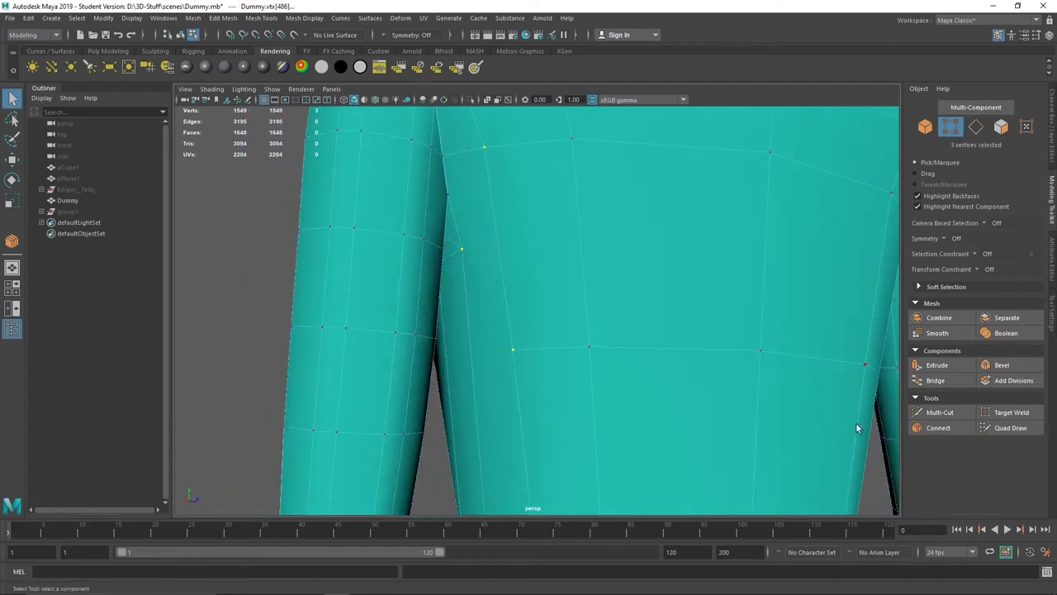
pyautogui.press('q')
pyautogui.moveTo(500, 326)
pyautogui.keyDown('alt'); pyautogui.mouseDown()
pyautogui.moveTo(523, 308)
pyautogui.moveTo(597, 361)
pyautogui.moveTo(527, 320)
pyautogui.moveTo(261, 212)
pyautogui.mouseUp(); pyautogui.keyUp('alt')
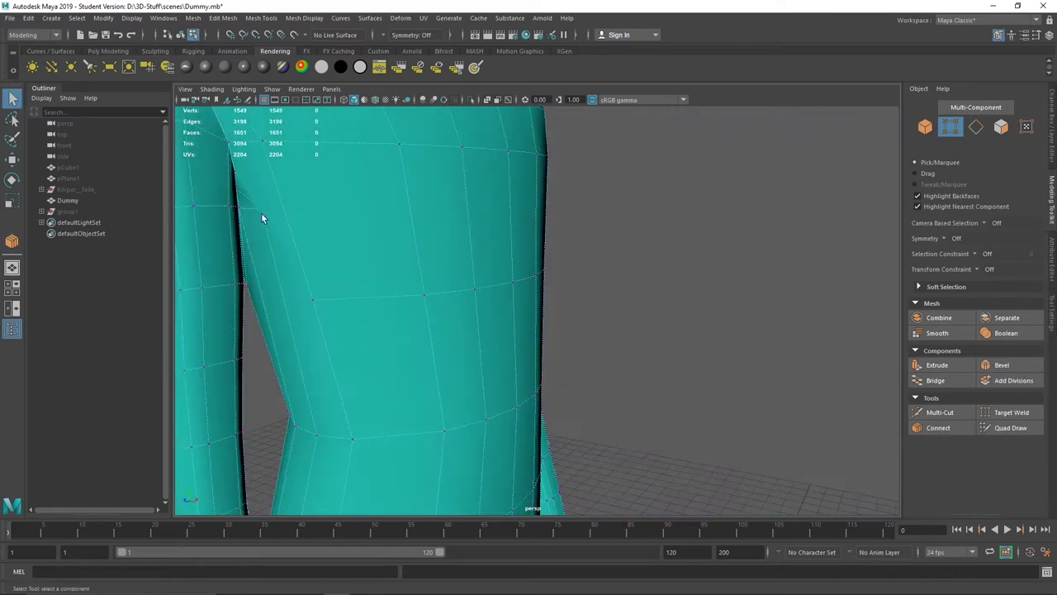
# Connect another pair of torso vertices with a new edge toward the shoulder
pyautogui.click(310, 148)
pyautogui.keyDown('shift'); pyautogui.click(364, 242); pyautogui.keyUp('shift')
pyautogui.keyDown('alt'); pyautogui.moveTo(789, 429); pyautogui.dragTo(667, 266); pyautogui.keyUp('alt')
pyautogui.click(916, 427)
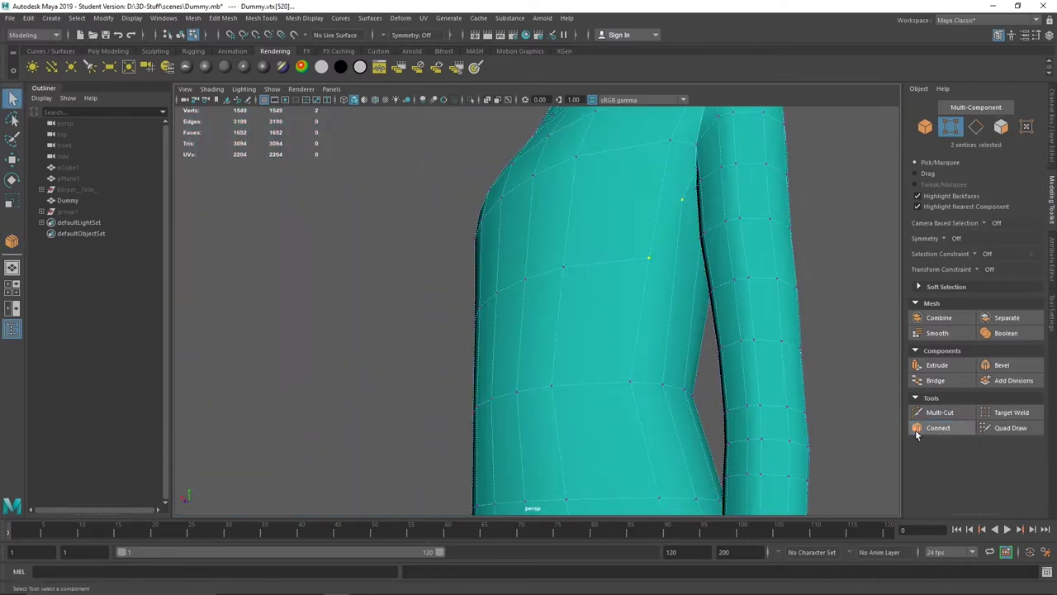
pyautogui.moveTo(698, 345)
pyautogui.keyDown('alt'); pyautogui.mouseDown()
pyautogui.moveTo(650, 199)
pyautogui.moveTo(673, 443)
pyautogui.moveTo(350, 221)
pyautogui.mouseUp(); pyautogui.keyUp('alt')
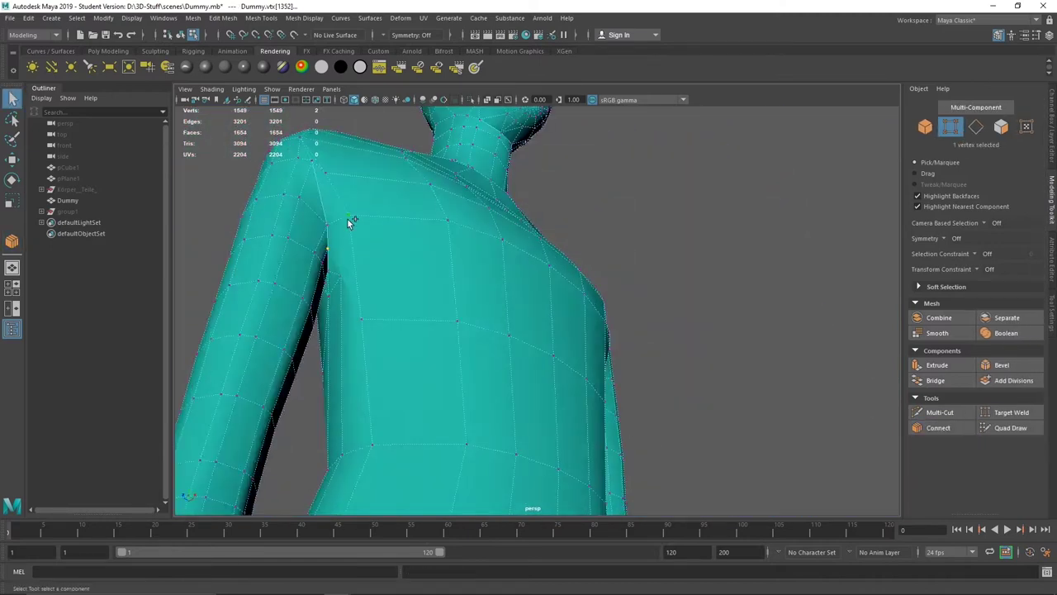
pyautogui.keyDown('alt'); pyautogui.moveTo(458, 365); pyautogui.dragTo(355, 281); pyautogui.keyUp('alt')
pyautogui.press('q')
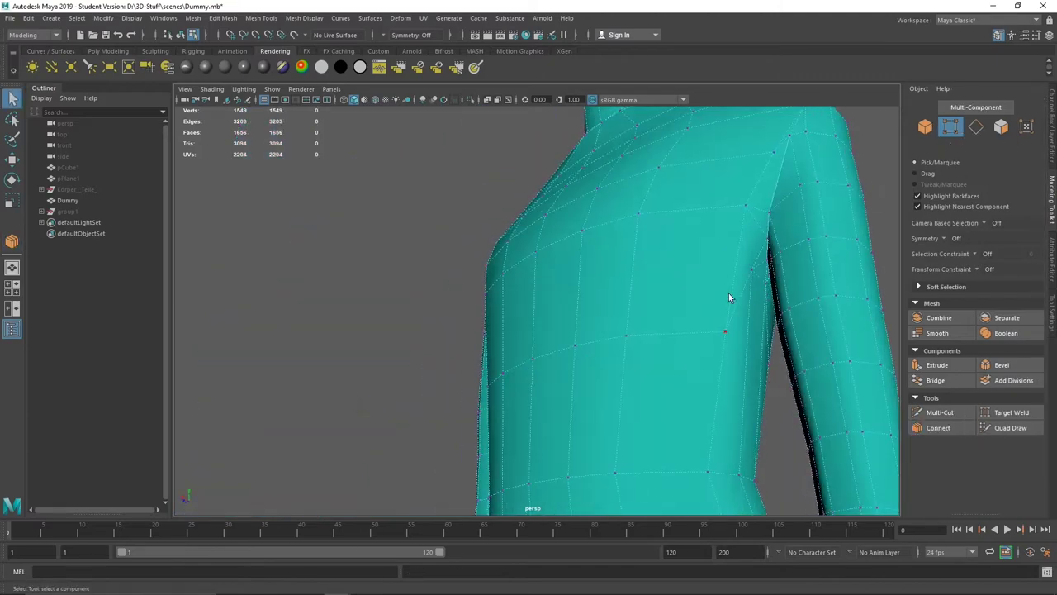
# Frame a vertex on the figure and inspect the legs from behind
pyautogui.moveTo(826, 417)
pyautogui.keyDown('alt'); pyautogui.mouseDown()
pyautogui.moveTo(639, 355)
pyautogui.moveTo(578, 370)
pyautogui.moveTo(503, 346)
pyautogui.moveTo(604, 347)
pyautogui.moveTo(567, 436)
pyautogui.moveTo(621, 323)
pyautogui.moveTo(496, 331)
pyautogui.mouseUp(); pyautogui.keyUp('alt')
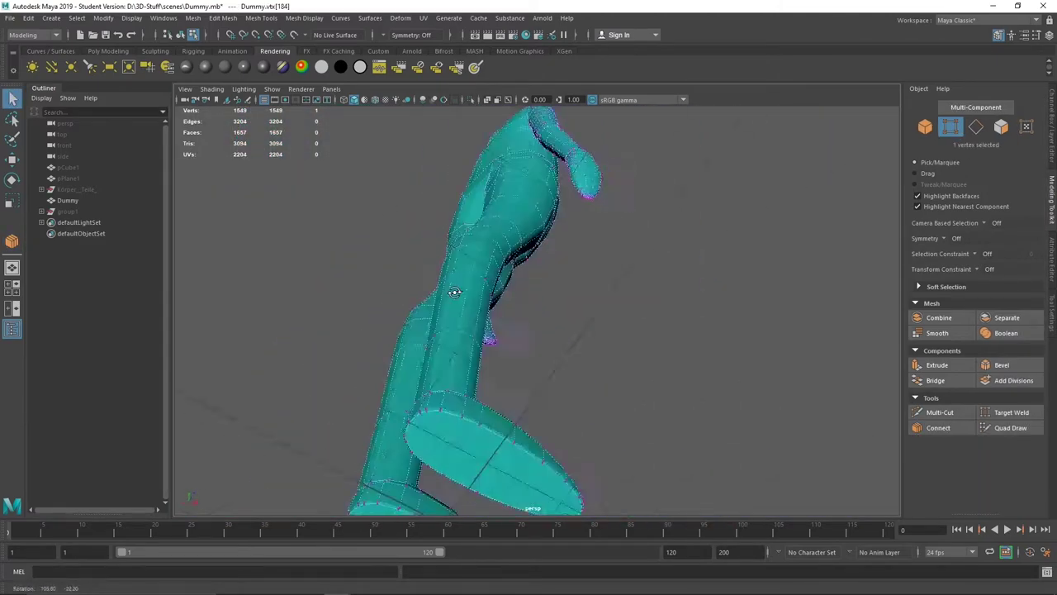
pyautogui.click(496, 330)
pyautogui.press('f')
pyautogui.scroll(-5, 463, 443)
pyautogui.moveTo(462, 443)
pyautogui.keyDown('alt'); pyautogui.mouseDown()
pyautogui.moveTo(609, 303)
pyautogui.moveTo(682, 328)
pyautogui.moveTo(592, 349)
pyautogui.moveTo(520, 264)
pyautogui.mouseUp(); pyautogui.keyUp('alt')
# Switch to the UV Editing workspace and grow the selection to the shoulder shell
pyautogui.click(956, 20)
pyautogui.click(958, 66)
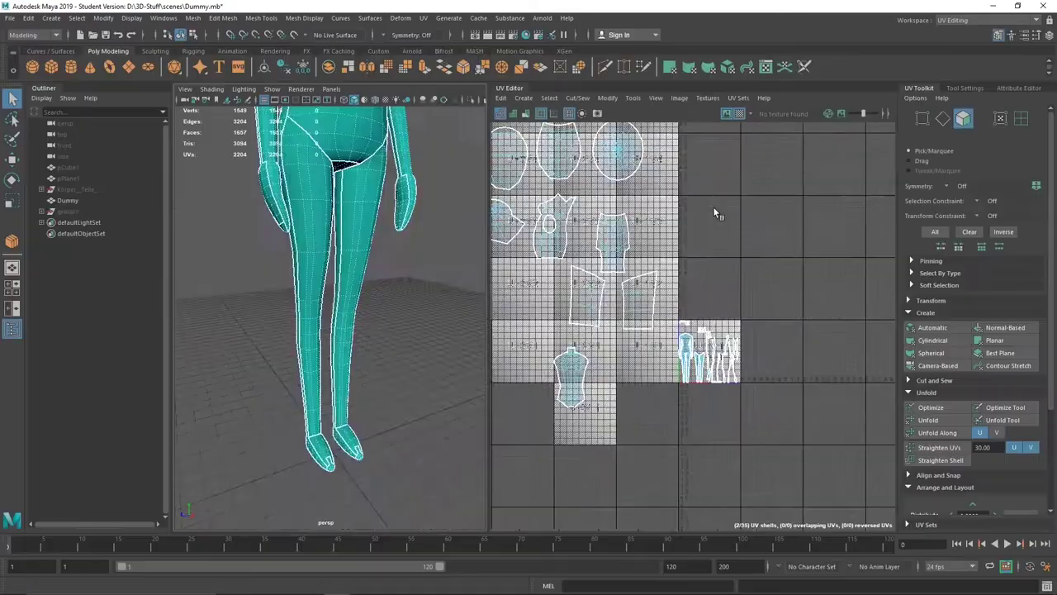
pyautogui.press('f')
pyautogui.moveTo(372, 330)
pyautogui.keyDown('alt'); pyautogui.mouseDown()
pyautogui.moveTo(325, 330)
pyautogui.moveTo(331, 202)
pyautogui.moveTo(350, 202)
pyautogui.mouseUp(); pyautogui.keyUp('alt')
# Add a strip of shoulder faces and more torso faces to the selection
pyautogui.keyDown('shift'); pyautogui.click(331, 202); pyautogui.keyUp('shift')
pyautogui.keyDown('shift'); pyautogui.click(397, 324); pyautogui.keyUp('shift')
pyautogui.keyDown('alt'); pyautogui.moveTo(396, 323); pyautogui.dragTo(307, 283); pyautogui.keyUp('alt')
pyautogui.scroll(-5, 307, 283)
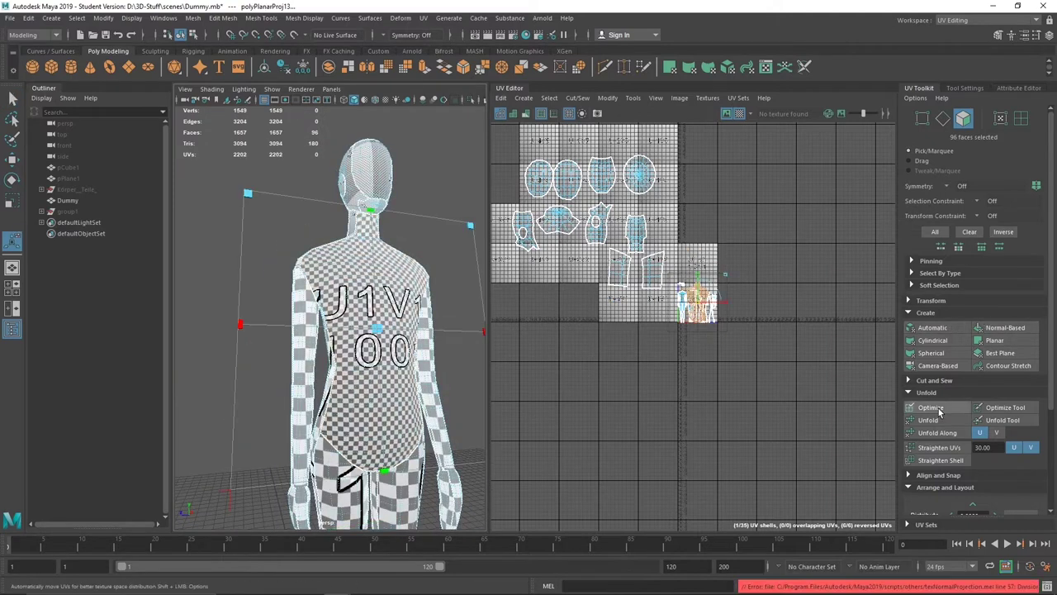
# Select the back torso faces, including a side column and a hip face
pyautogui.keyDown('alt'); pyautogui.moveTo(438, 315); pyautogui.dragTo(344, 351); pyautogui.keyUp('alt')
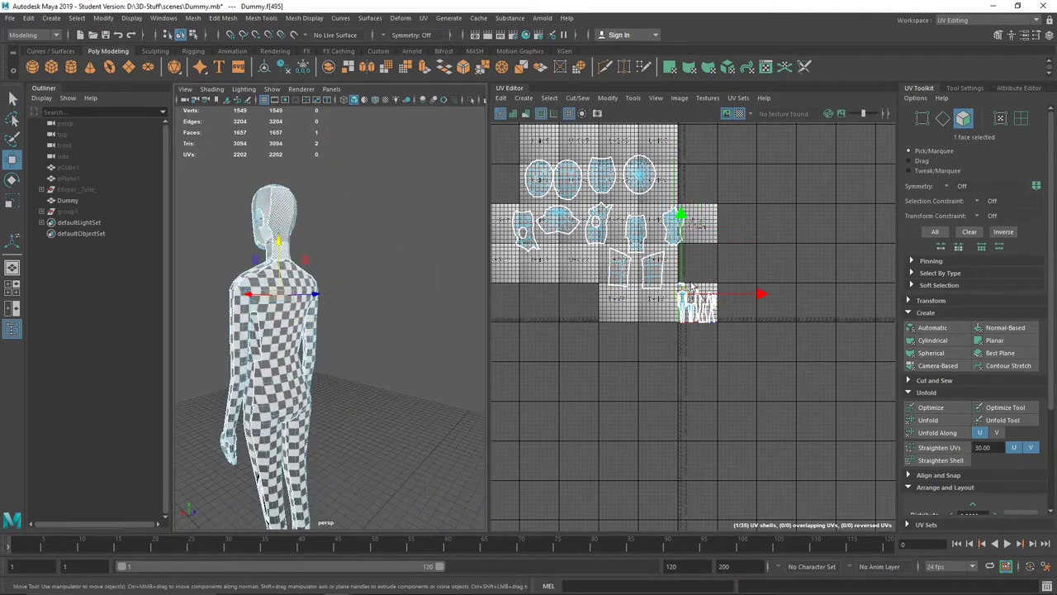
pyautogui.keyDown('shift'); pyautogui.click(345, 351); pyautogui.keyUp('shift')
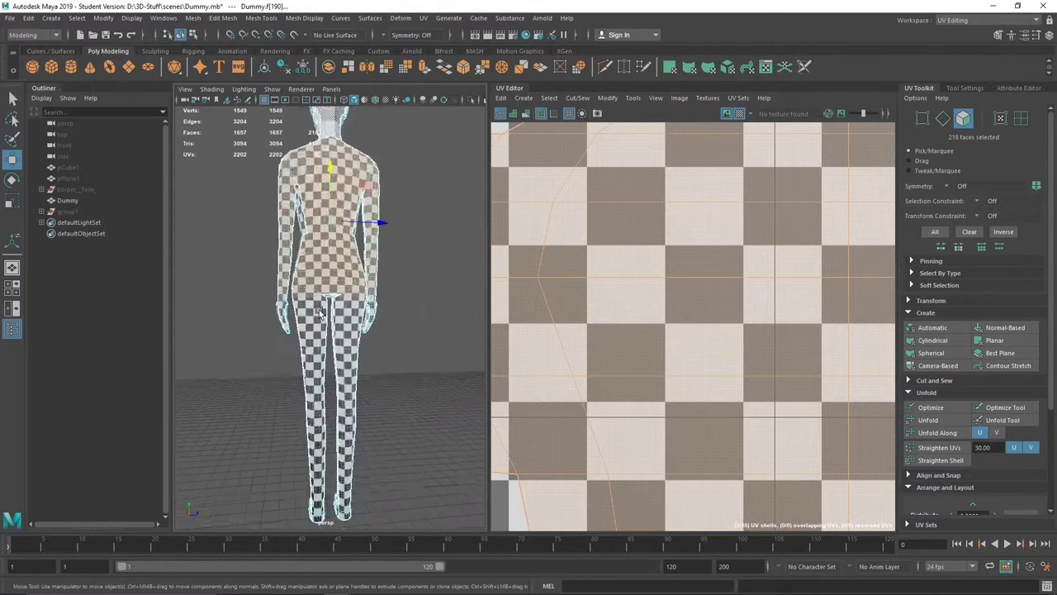
pyautogui.scroll(5, 320, 312)
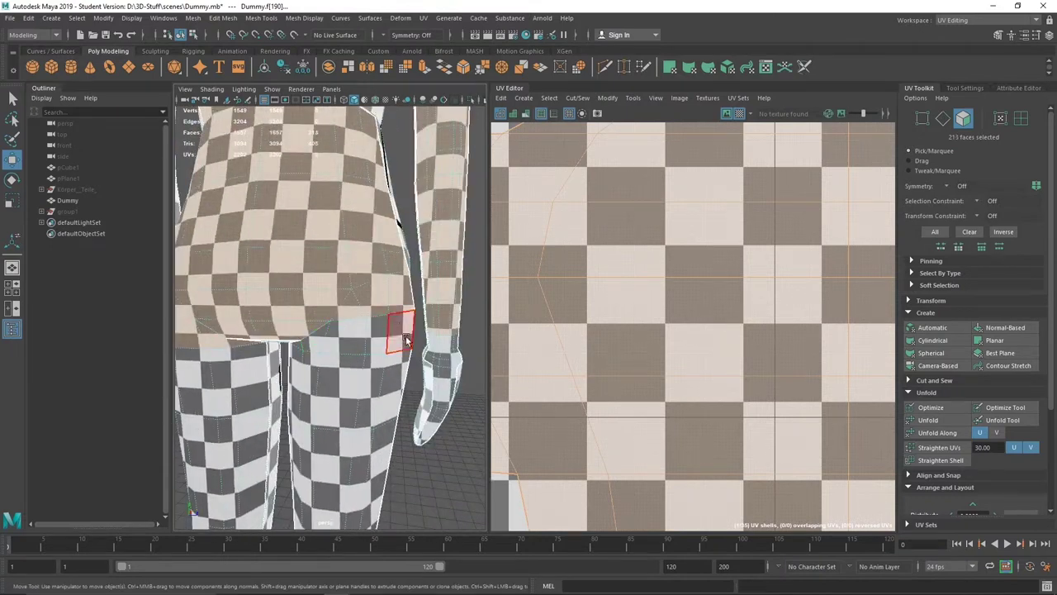
pyautogui.keyDown('alt'); pyautogui.moveTo(407, 340); pyautogui.dragTo(464, 425); pyautogui.keyUp('alt')
pyautogui.moveTo(464, 425); pyautogui.dragTo(391, 203)
pyautogui.moveTo(441, 271)
pyautogui.keyDown('alt'); pyautogui.mouseDown()
pyautogui.moveTo(425, 366)
pyautogui.moveTo(347, 307)
pyautogui.moveTo(346, 272)
pyautogui.mouseUp(); pyautogui.keyUp('alt')
pyautogui.keyDown('shift'); pyautogui.click(347, 272); pyautogui.keyUp('shift')
pyautogui.scroll(5, 345, 284)
pyautogui.keyDown('alt'); pyautogui.moveTo(388, 141); pyautogui.dragTo(436, 242); pyautogui.keyUp('alt')
pyautogui.keyDown('shift'); pyautogui.click(436, 242); pyautogui.keyUp('shift')
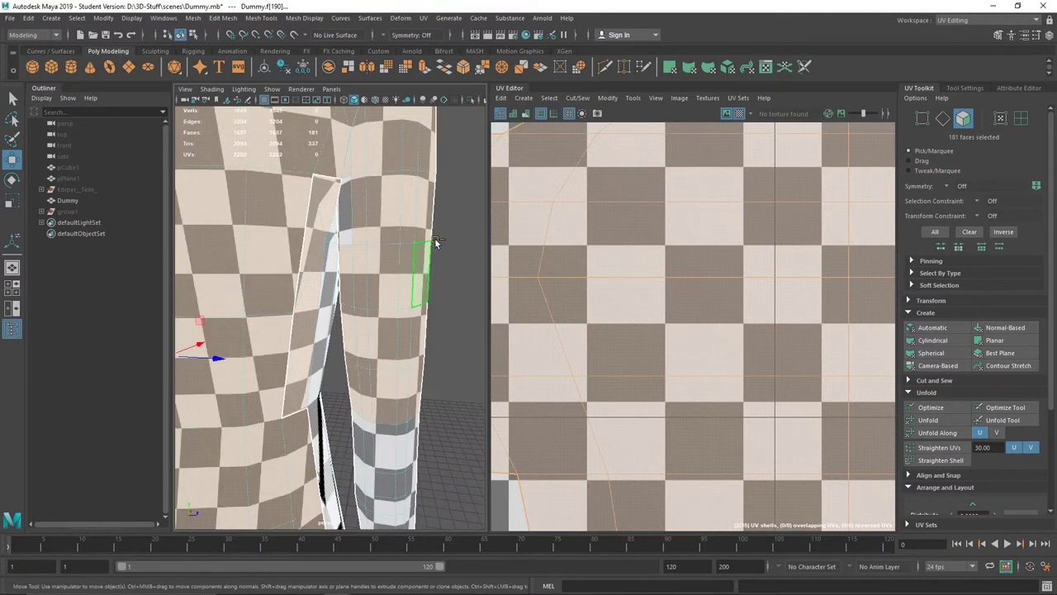
# Remove side and armpit faces, then give the back torso a planar projection after trying Automatic
pyautogui.keyDown('alt'); pyautogui.moveTo(355, 279); pyautogui.dragTo(359, 263); pyautogui.keyUp('alt')
pyautogui.keyDown('ctrl'); pyautogui.click(359, 262); pyautogui.keyUp('ctrl')
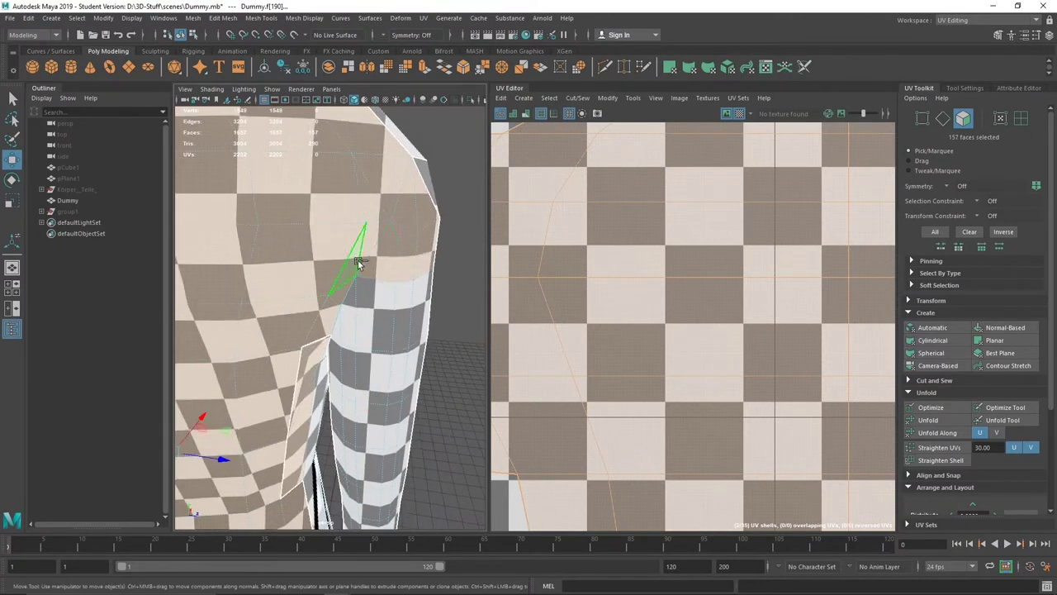
pyautogui.keyDown('ctrl'); pyautogui.click(432, 231); pyautogui.keyUp('ctrl')
pyautogui.moveTo(433, 232)
pyautogui.keyDown('alt'); pyautogui.mouseDown()
pyautogui.moveTo(372, 265)
pyautogui.moveTo(363, 297)
pyautogui.mouseUp(); pyautogui.keyUp('alt')
pyautogui.scroll(-5, 368, 281)
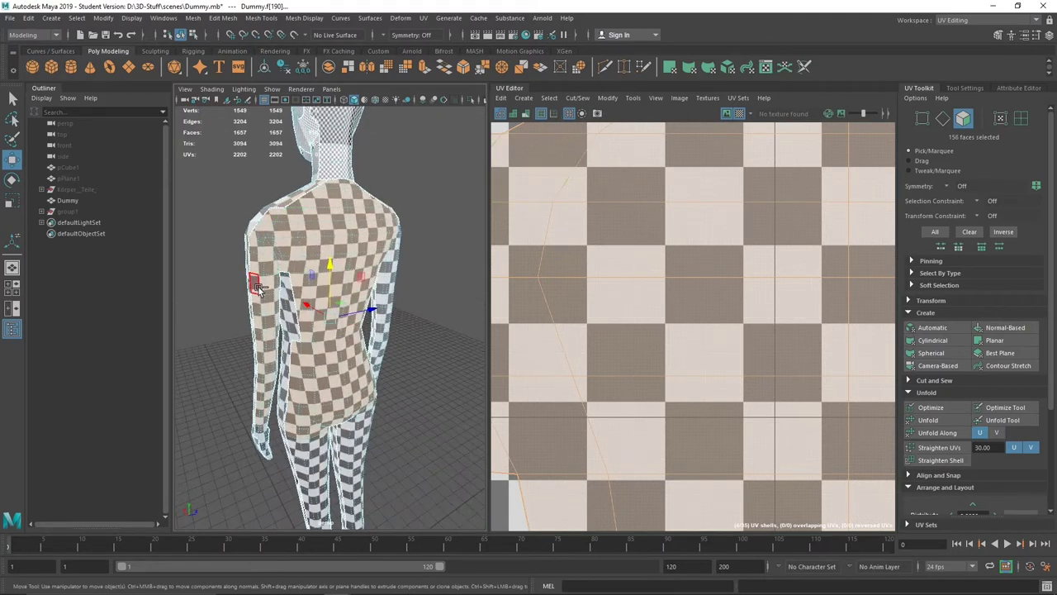
pyautogui.scroll(5, 256, 392)
pyautogui.moveTo(257, 392)
pyautogui.keyDown('alt'); pyautogui.mouseDown()
pyautogui.moveTo(289, 326)
pyautogui.moveTo(314, 306)
pyautogui.moveTo(225, 385)
pyautogui.moveTo(272, 347)
pyautogui.mouseUp(); pyautogui.keyUp('alt')
pyautogui.keyDown('ctrl'); pyautogui.click(236, 320); pyautogui.keyUp('ctrl')
pyautogui.scroll(-5, 313, 307)
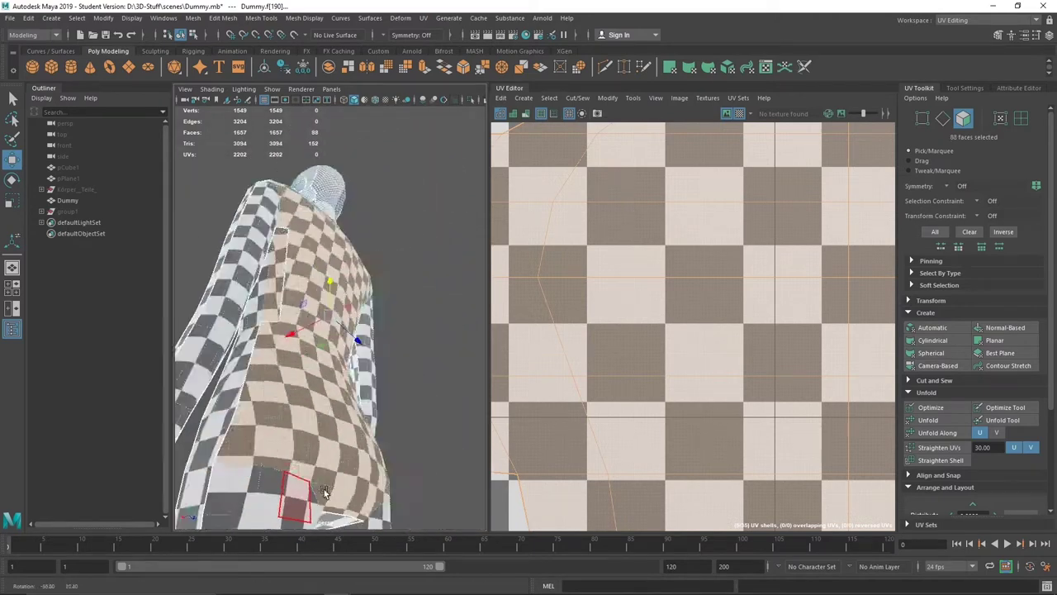
pyautogui.click(932, 327)
pyautogui.click(994, 340)
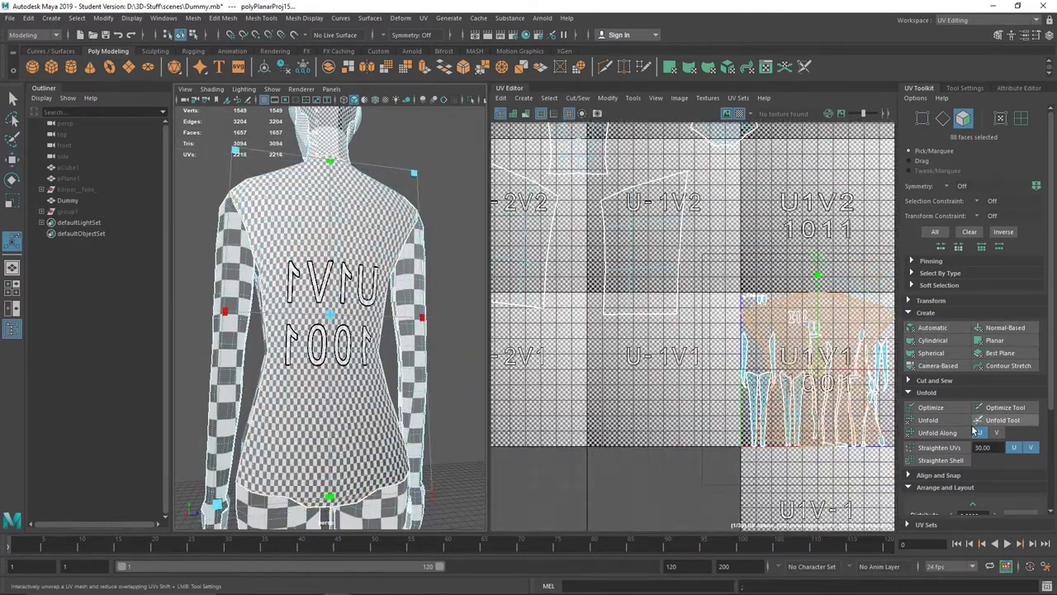
# Orient the back-torso shell upright, move it up in the UV layout, and select a side face
pyautogui.moveTo(314, 314)
pyautogui.keyDown('alt'); pyautogui.mouseDown()
pyautogui.moveTo(343, 347)
pyautogui.moveTo(314, 330)
pyautogui.mouseUp(); pyautogui.keyUp('alt')
pyautogui.scroll(-3, 694, 330)
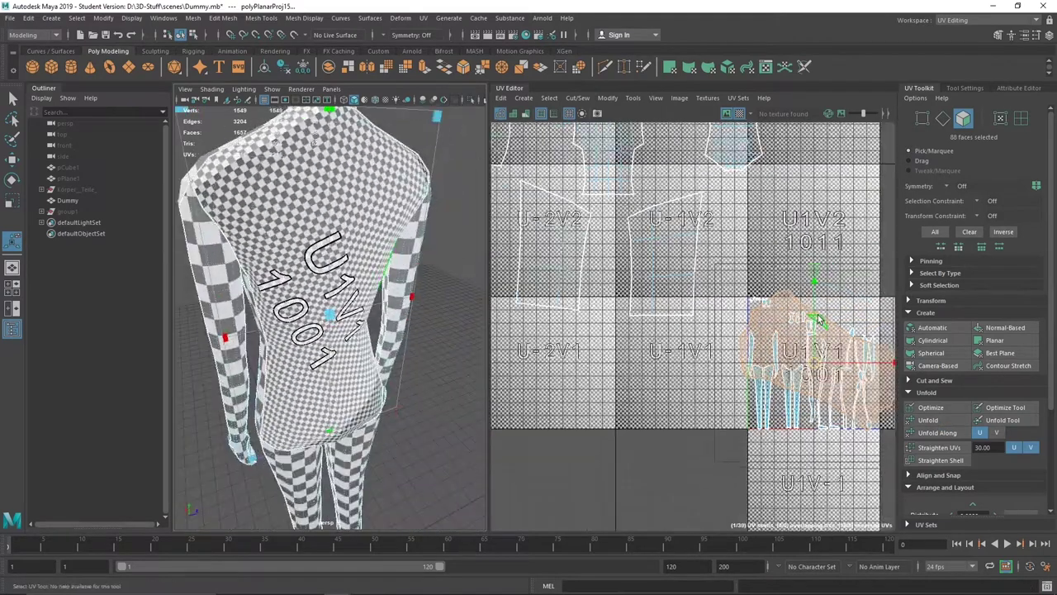
pyautogui.scroll(-3, 975, 372)
pyautogui.click(936, 413)
pyautogui.moveTo(844, 288); pyautogui.dragTo(867, 222)
pyautogui.keyDown('alt'); pyautogui.moveTo(330, 273); pyautogui.dragTo(373, 256); pyautogui.keyUp('alt')
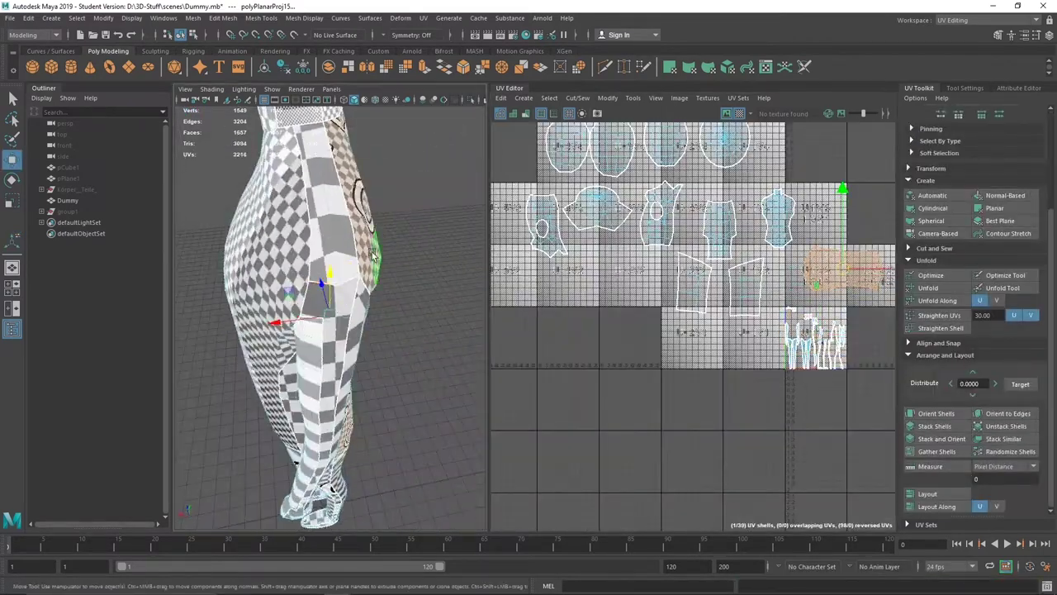
pyautogui.press('f')
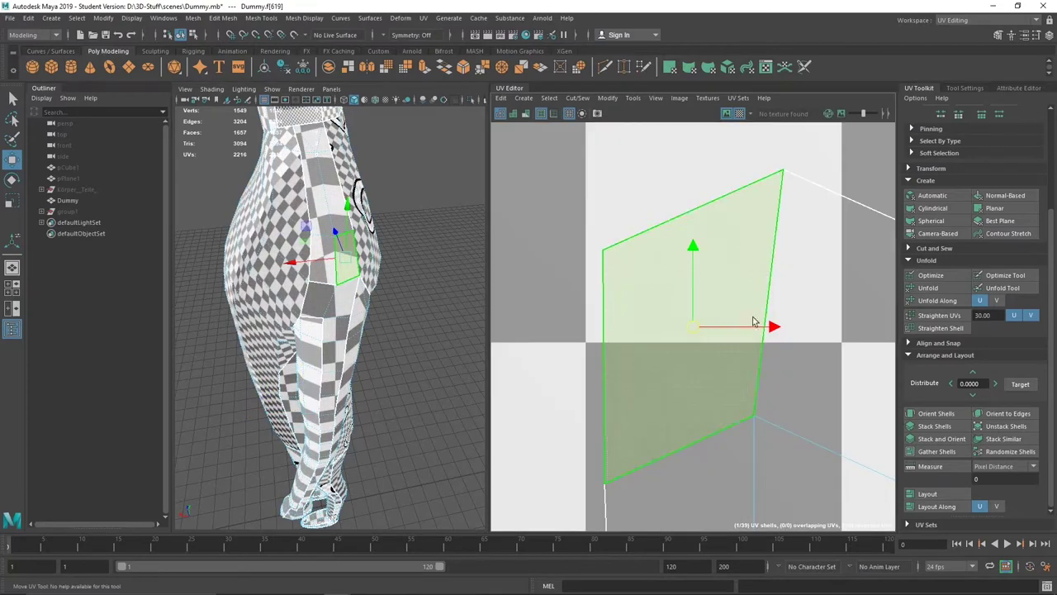
pyautogui.moveTo(338, 272)
pyautogui.keyDown('alt'); pyautogui.mouseDown()
pyautogui.moveTo(272, 256)
pyautogui.moveTo(320, 281)
pyautogui.moveTo(383, 257)
pyautogui.mouseUp(); pyautogui.keyUp('alt')
pyautogui.click(251, 252)
# Select a strip of side faces and give it an automatic projection
pyautogui.hotkey('shift', 'a')
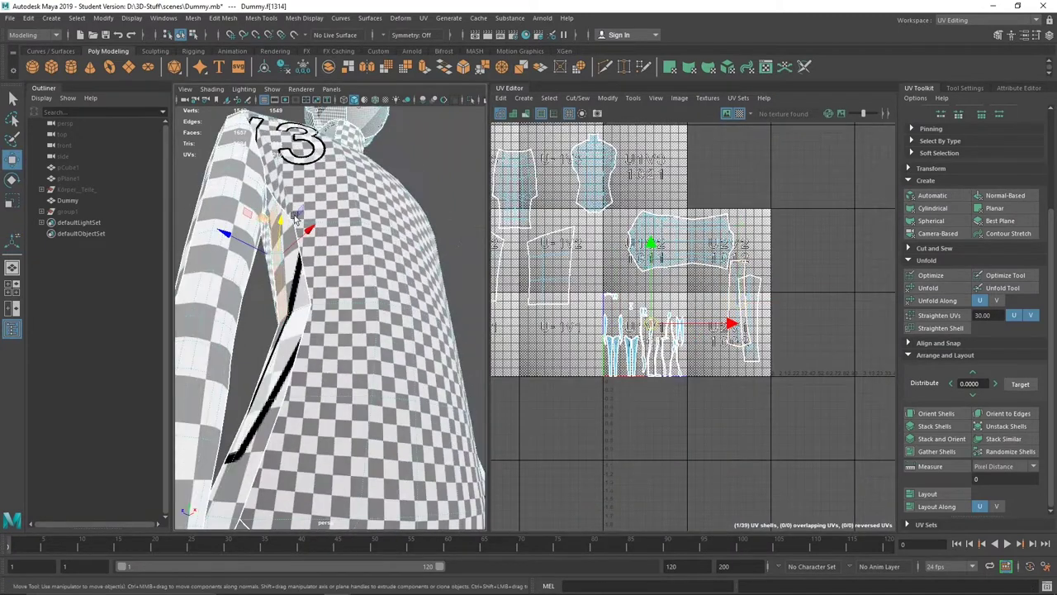
pyautogui.keyDown('alt'); pyautogui.moveTo(315, 374); pyautogui.dragTo(247, 372); pyautogui.keyUp('alt')
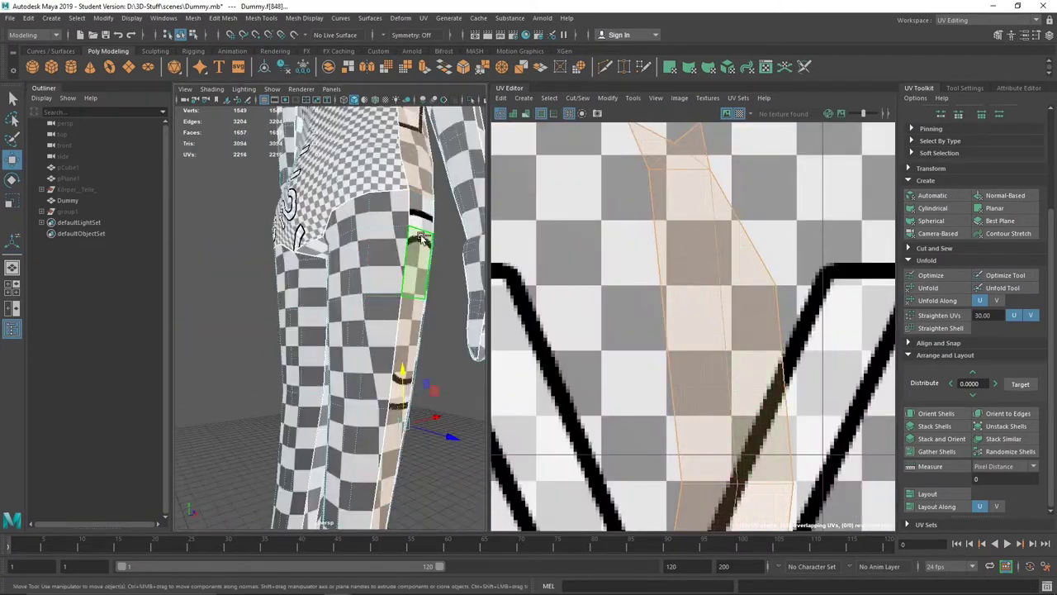
pyautogui.moveTo(408, 506)
pyautogui.mouseDown()
pyautogui.moveTo(266, 284)
pyautogui.moveTo(389, 289)
pyautogui.mouseUp()
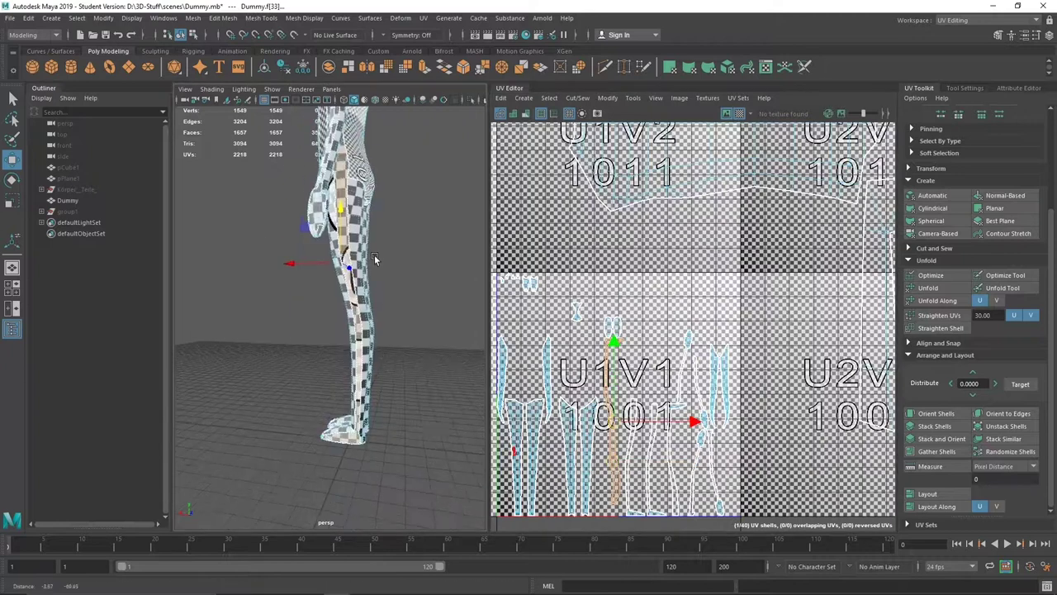
pyautogui.keyDown('alt'); pyautogui.moveTo(224, 292); pyautogui.dragTo(342, 192); pyautogui.keyUp('alt')
pyautogui.click(342, 192)
pyautogui.click(941, 195)
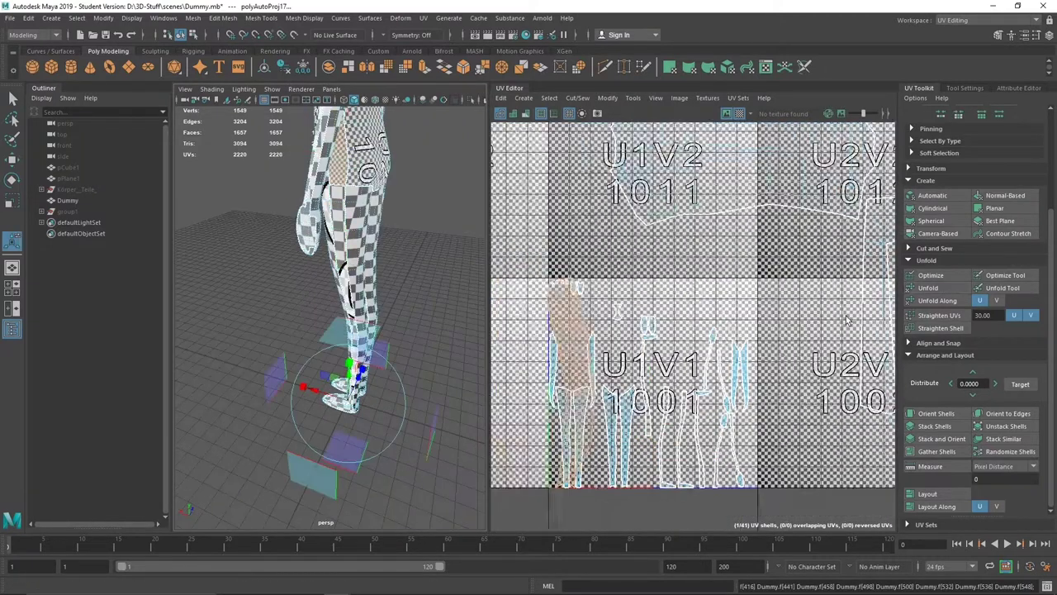
# Auto-project the hip-face region and unfold the resulting shell
pyautogui.keyDown('alt'); pyautogui.moveTo(356, 254); pyautogui.dragTo(314, 281); pyautogui.keyUp('alt')
pyautogui.click(307, 293)
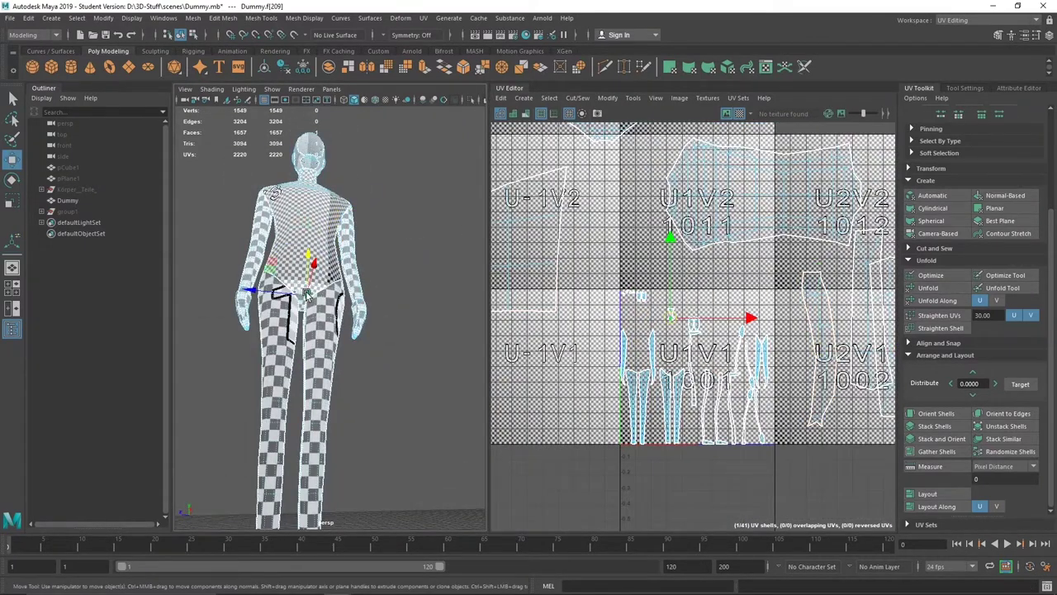
pyautogui.press('f')
pyautogui.keyDown('alt'); pyautogui.moveTo(248, 318); pyautogui.dragTo(322, 320); pyautogui.keyUp('alt')
pyautogui.click(934, 195)
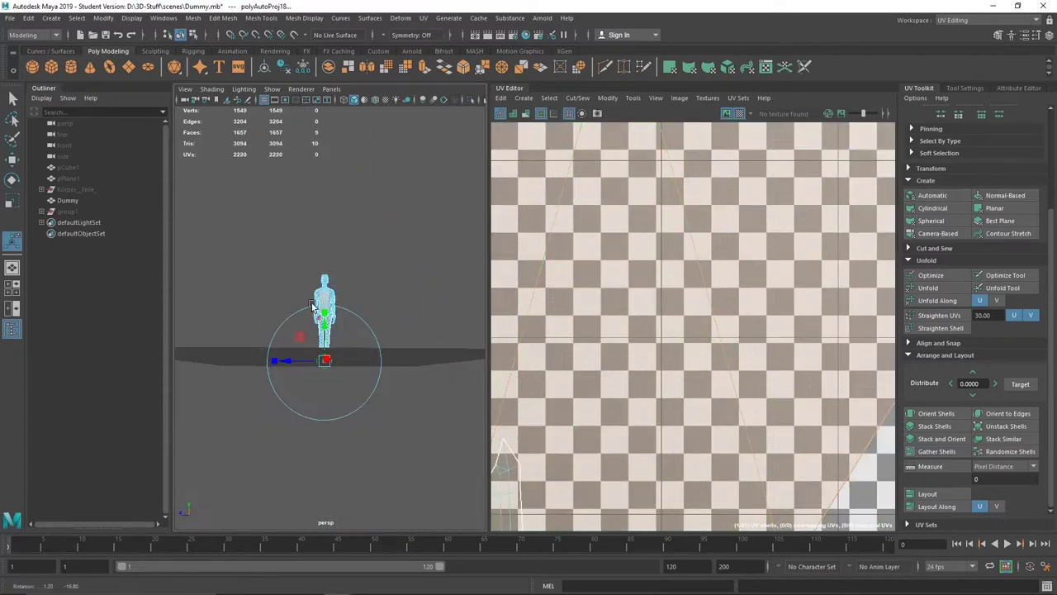
pyautogui.click(936, 289)
# Switch to the Move tool and frame shoulder and leg faces to check their shells
pyautogui.press('w')
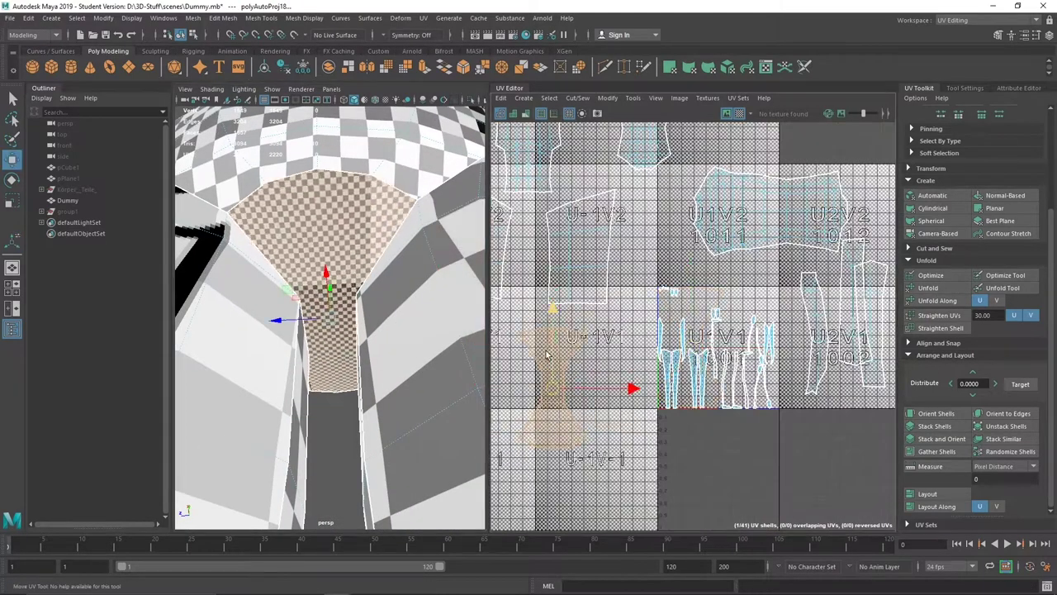
pyautogui.press('f')
pyautogui.click(350, 237)
pyautogui.press('f')
pyautogui.moveTo(444, 223)
pyautogui.keyDown('alt'); pyautogui.mouseDown()
pyautogui.moveTo(350, 264)
pyautogui.moveTo(296, 185)
pyautogui.moveTo(330, 247)
pyautogui.mouseUp(); pyautogui.keyUp('alt')
pyautogui.click(350, 266)
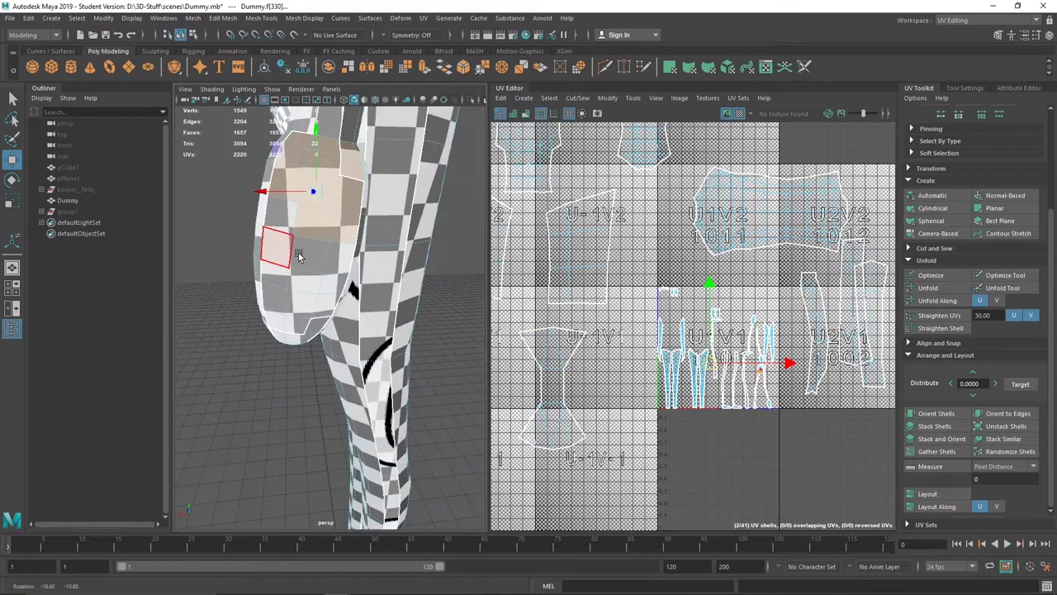
# Select a face on the head and apply a planar projection
pyautogui.click(338, 262)
pyautogui.press('f')
pyautogui.press('f')
pyautogui.scroll(-2, 673, 293)
pyautogui.moveTo(320, 323)
pyautogui.keyDown('alt'); pyautogui.mouseDown()
pyautogui.moveTo(302, 314)
pyautogui.moveTo(425, 311)
pyautogui.moveTo(283, 314)
pyautogui.moveTo(316, 285)
pyautogui.moveTo(371, 335)
pyautogui.moveTo(401, 402)
pyautogui.mouseUp(); pyautogui.keyUp('alt')
pyautogui.press('q')
pyautogui.scroll(2, 317, 286)
pyautogui.click(324, 290)
pyautogui.scroll(-5, 743, 299)
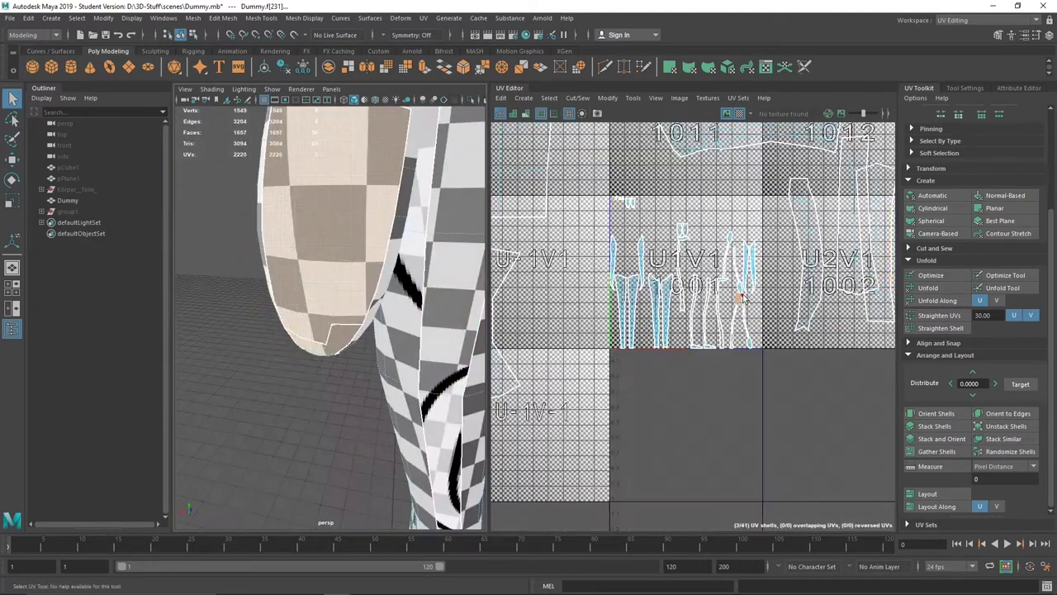
pyautogui.click(994, 207)
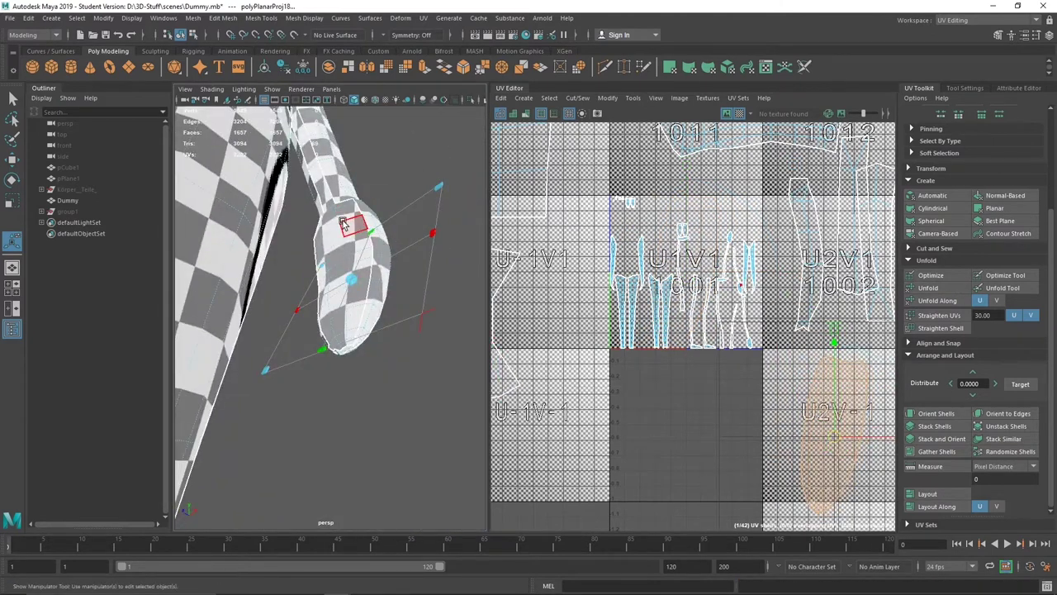
# Select faces at the hand's lower edge and give them an automatic projection
pyautogui.press('f')
pyautogui.scroll(-4, 655, 298)
pyautogui.scroll(3, 346, 272)
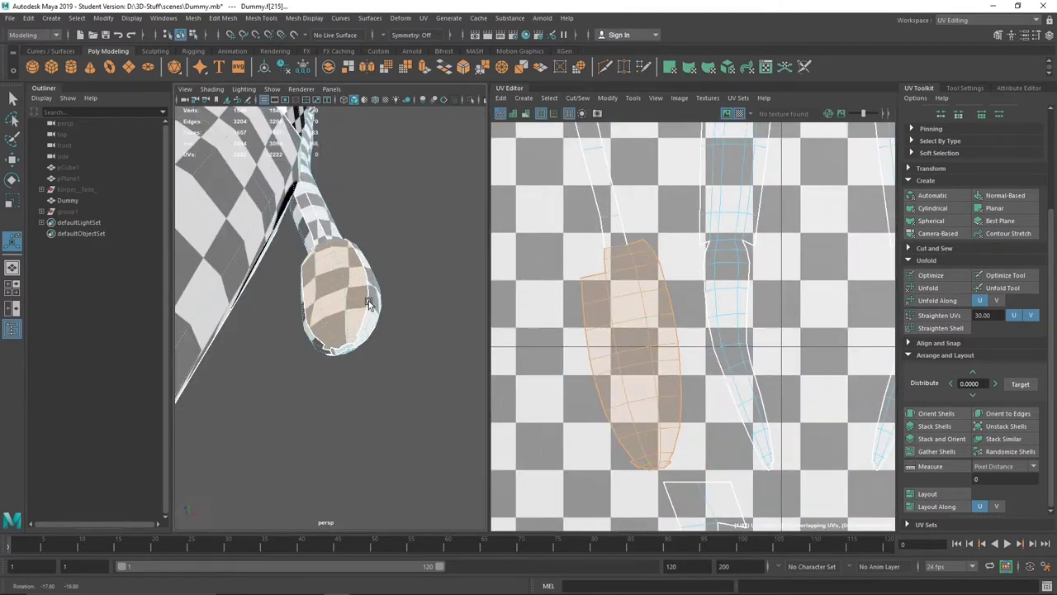
pyautogui.click(324, 410)
pyautogui.keyDown('shift'); pyautogui.click(391, 411); pyautogui.keyUp('shift')
pyautogui.keyDown('alt'); pyautogui.moveTo(391, 411); pyautogui.dragTo(242, 255); pyautogui.keyUp('alt')
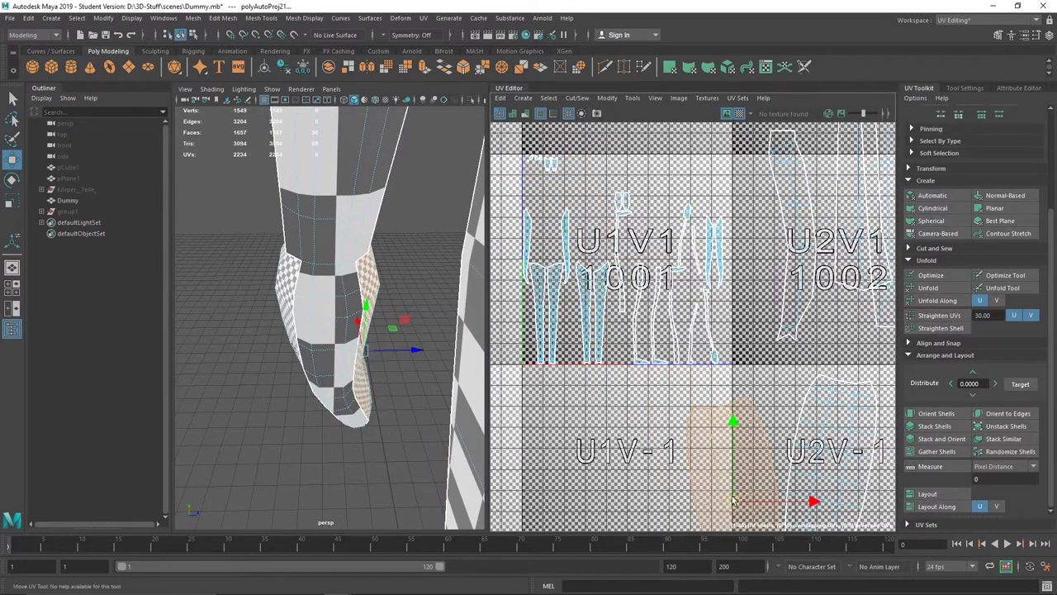
pyautogui.press('f')
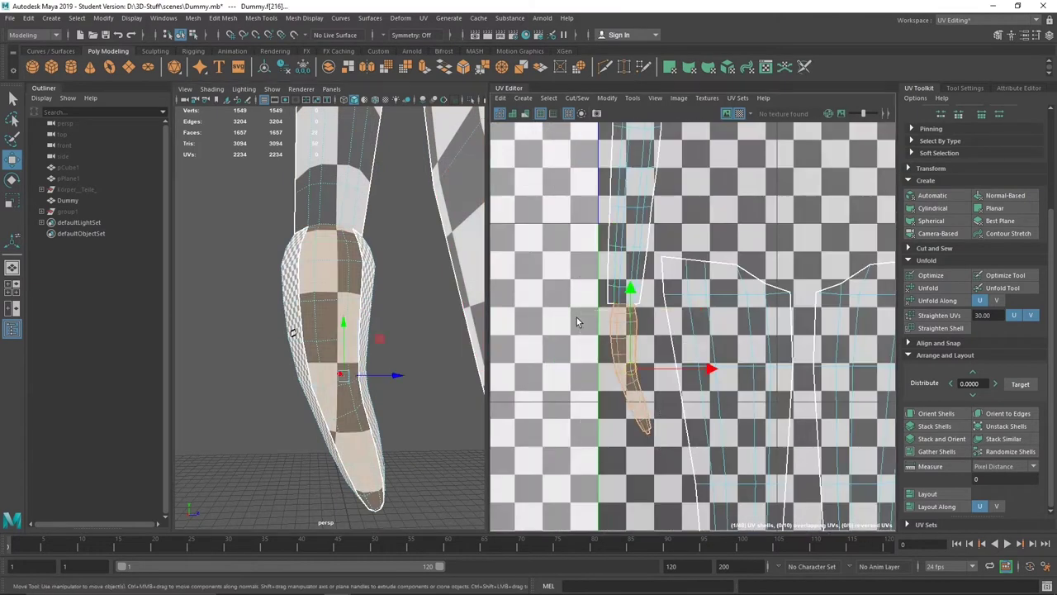
pyautogui.keyDown('alt'); pyautogui.moveTo(371, 331); pyautogui.dragTo(267, 377); pyautogui.keyUp('alt')
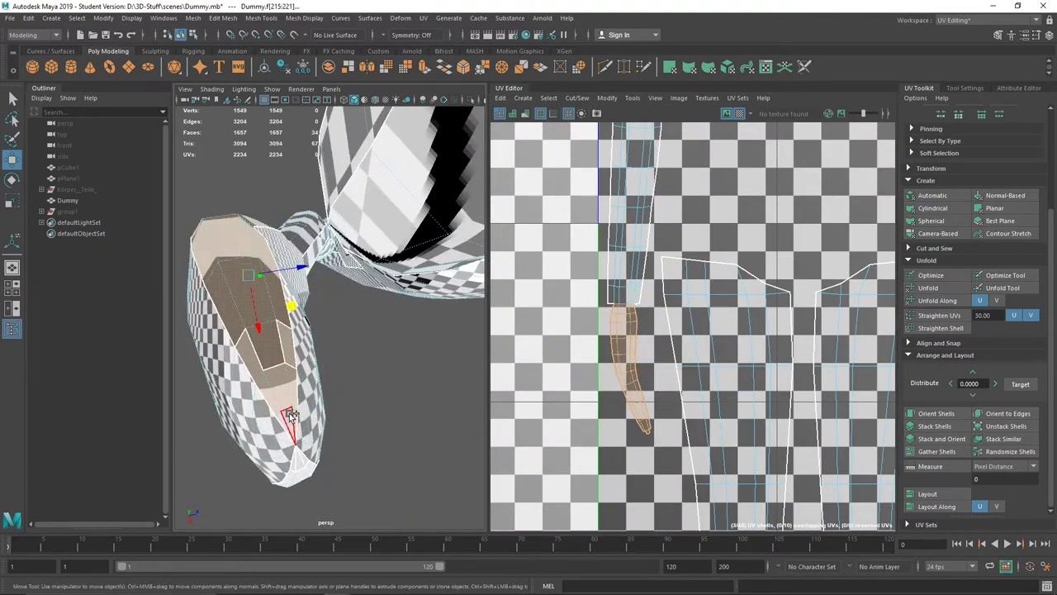
pyautogui.click(933, 195)
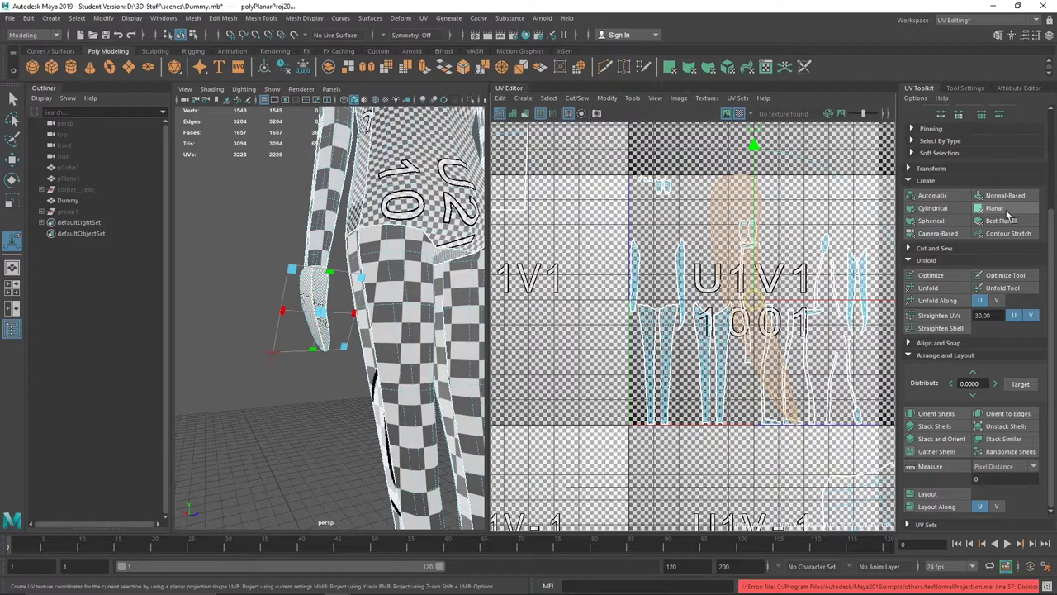
# Select the tip shell and unfold its UVs into an even strip
pyautogui.keyDown('alt'); pyautogui.moveTo(337, 277); pyautogui.dragTo(345, 334); pyautogui.keyUp('alt')
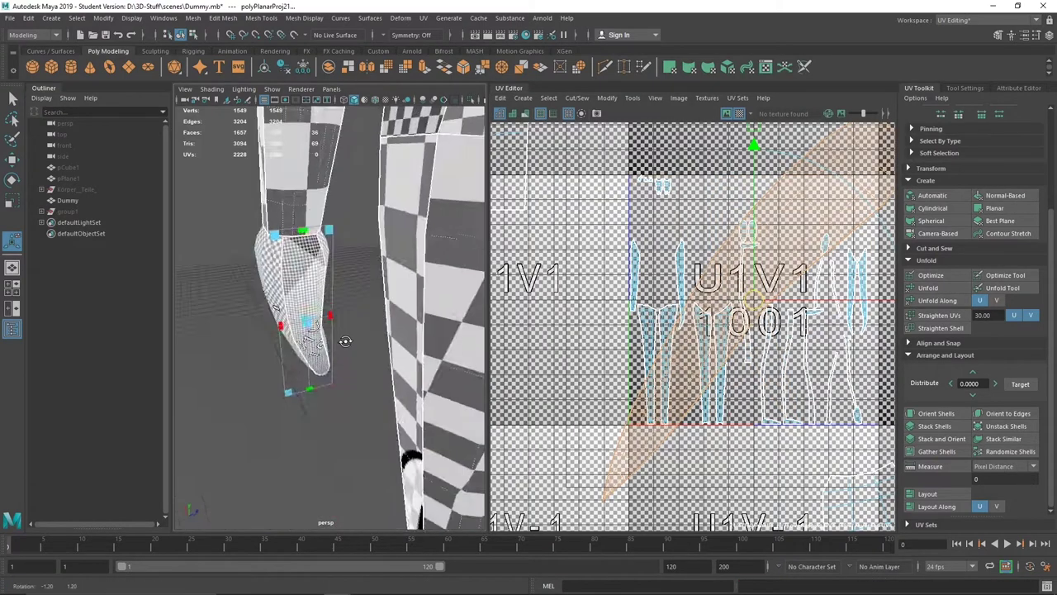
pyautogui.scroll(-3, 768, 312)
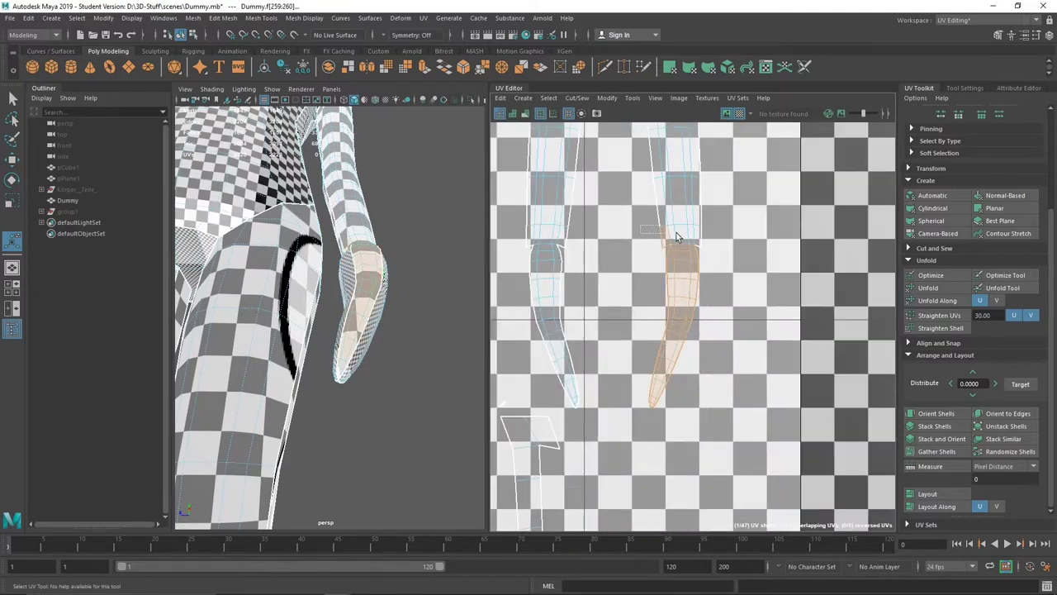
pyautogui.click(355, 379)
pyautogui.moveTo(364, 388)
pyautogui.keyDown('alt'); pyautogui.mouseDown()
pyautogui.moveTo(348, 373)
pyautogui.moveTo(363, 363)
pyautogui.mouseUp(); pyautogui.keyUp('alt')
pyautogui.click(929, 288)
# Move the selected shell down in UV space and box-select the hand faces
pyautogui.scroll(-5, 594, 318)
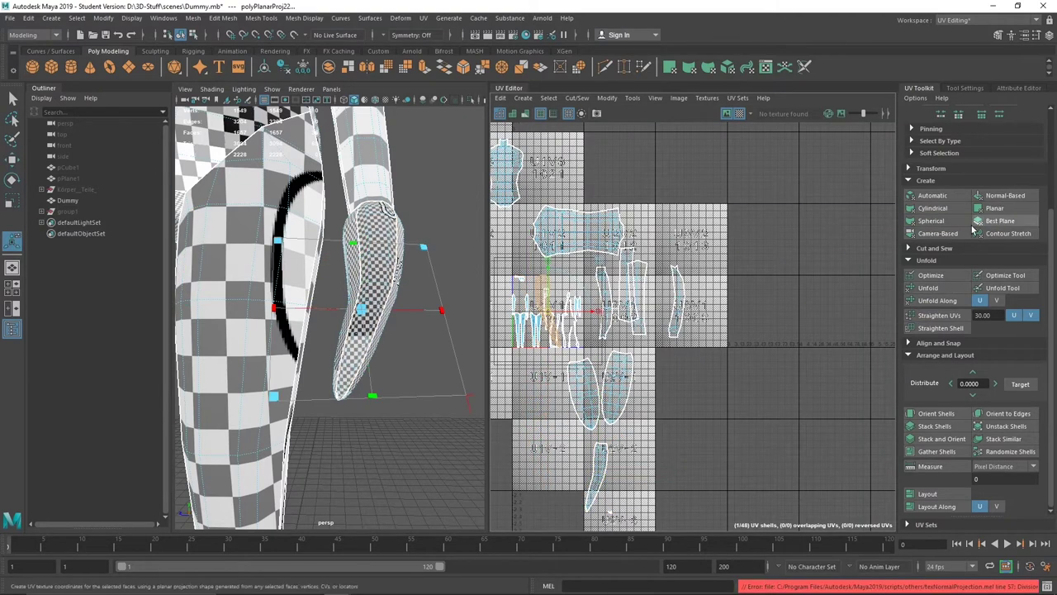
pyautogui.moveTo(564, 446); pyautogui.dragTo(562, 495)
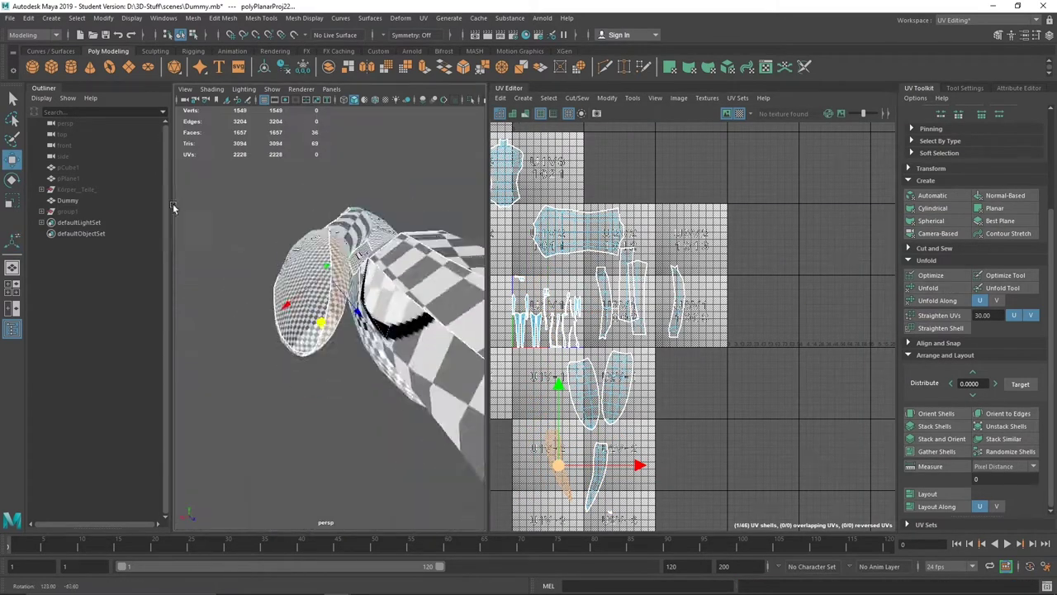
pyautogui.keyDown('alt'); pyautogui.moveTo(347, 347); pyautogui.dragTo(261, 261); pyautogui.keyUp('alt')
pyautogui.keyDown('alt'); pyautogui.moveTo(217, 181); pyautogui.dragTo(314, 360); pyautogui.keyUp('alt')
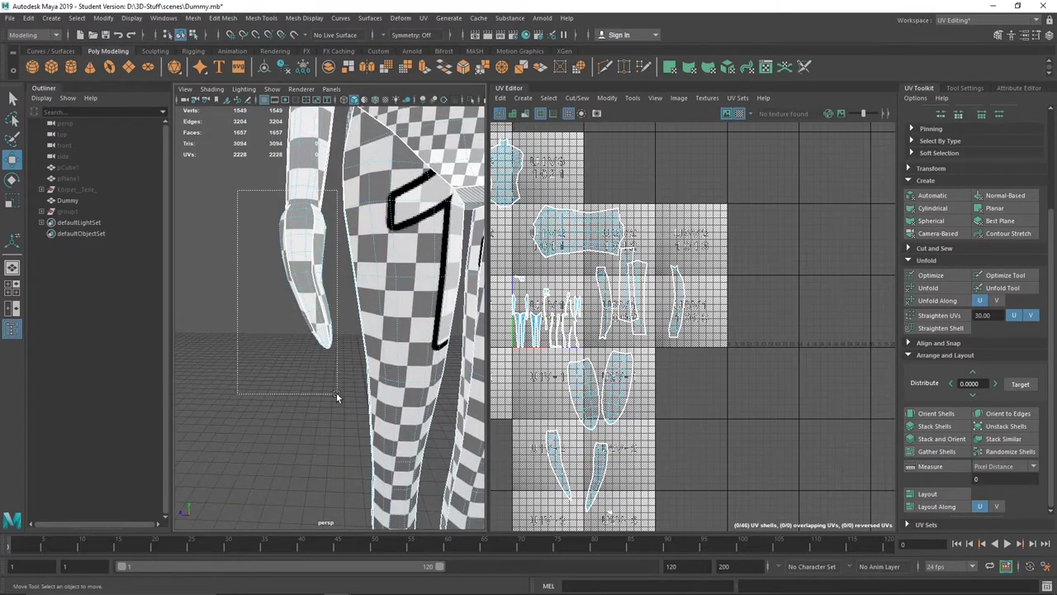
# Give the foot piece an automatic projection and bring the new shells into view in the UV layout
pyautogui.keyDown('alt'); pyautogui.moveTo(328, 194); pyautogui.dragTo(397, 273); pyautogui.keyUp('alt')
pyautogui.scroll(-3, 594, 351)
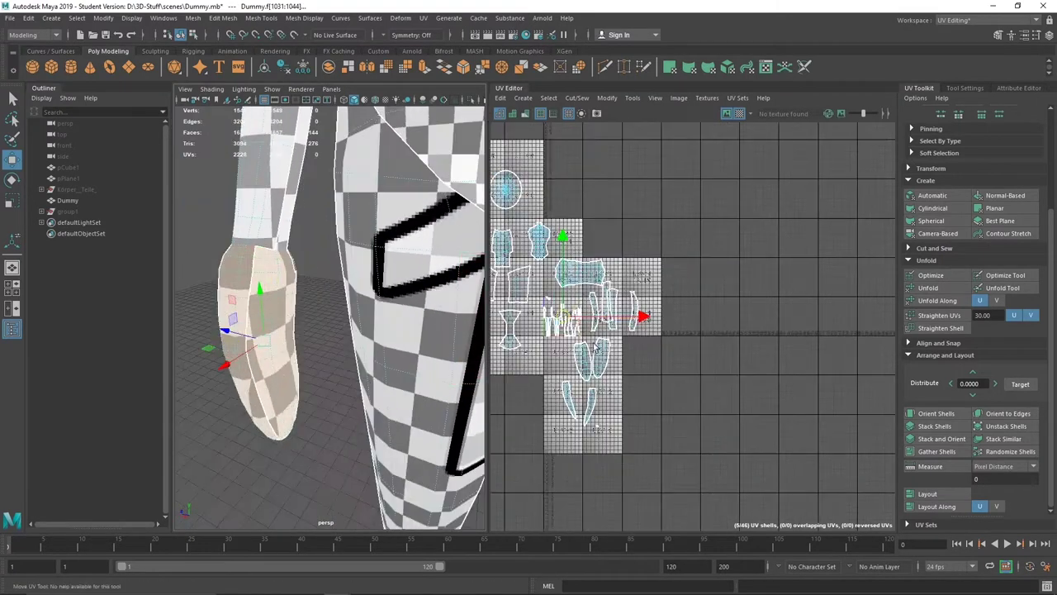
pyautogui.keyDown('alt'); pyautogui.moveTo(347, 330); pyautogui.dragTo(265, 273); pyautogui.keyUp('alt')
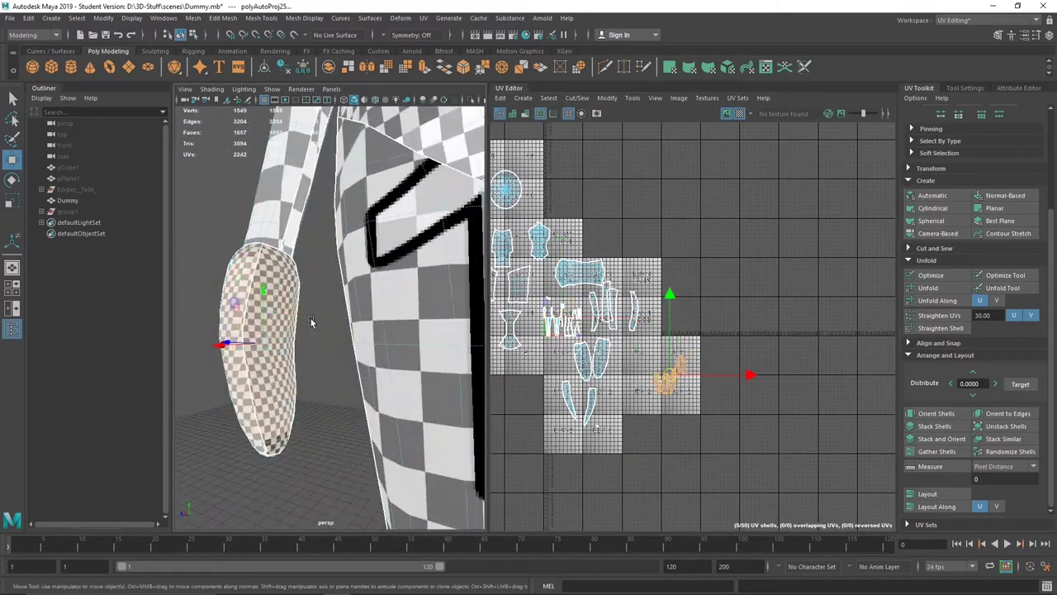
pyautogui.press('f')
pyautogui.press('f')
pyautogui.keyDown('alt'); pyautogui.moveTo(373, 258); pyautogui.dragTo(294, 347); pyautogui.keyUp('alt')
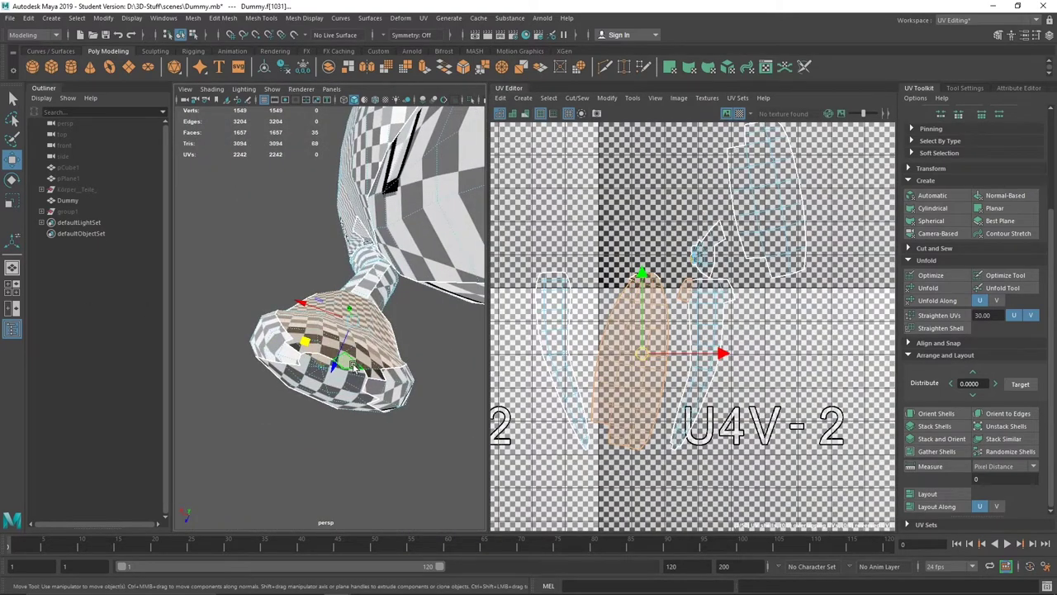
pyautogui.keyDown('alt'); pyautogui.moveTo(354, 368); pyautogui.dragTo(330, 347); pyautogui.keyUp('alt')
pyautogui.click(933, 195)
pyautogui.scroll(-5, 696, 301)
pyautogui.keyDown('alt'); pyautogui.moveTo(696, 302); pyautogui.dragTo(766, 325, button='middle'); pyautogui.keyUp('alt')
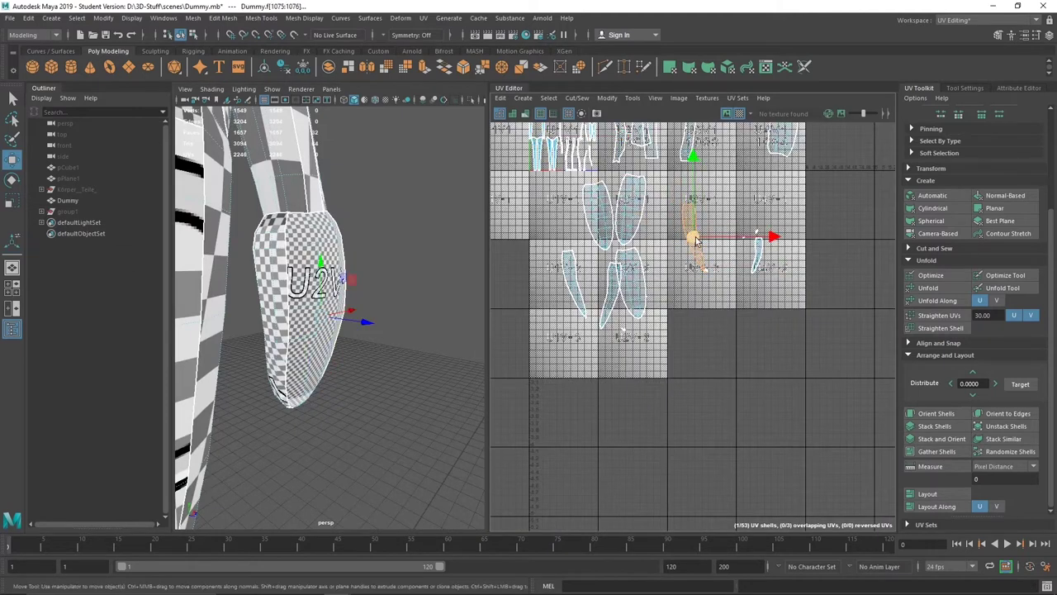
pyautogui.keyDown('alt'); pyautogui.moveTo(347, 314); pyautogui.dragTo(291, 328); pyautogui.keyUp('alt')
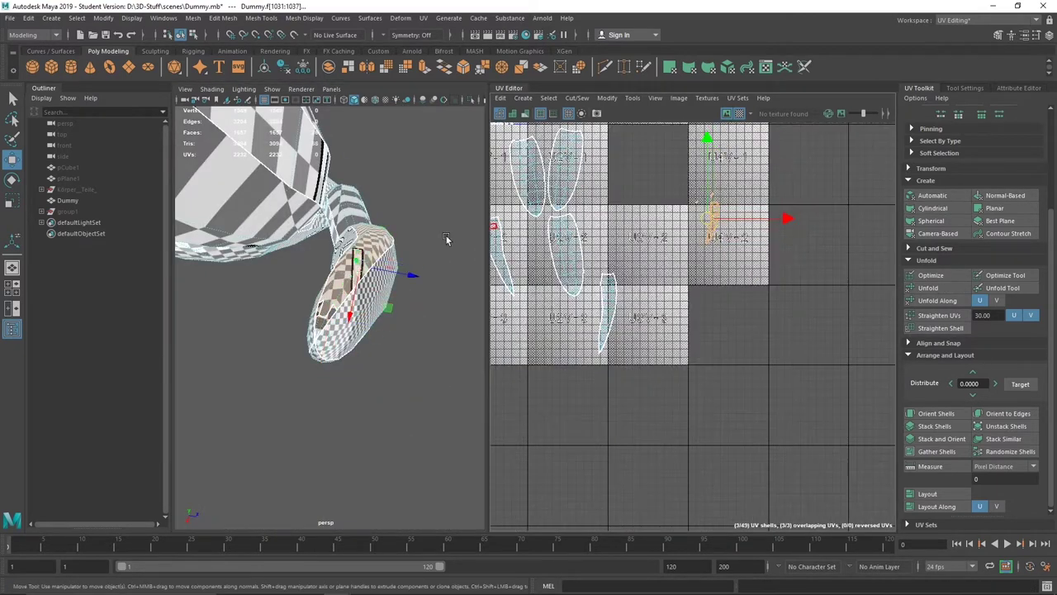
pyautogui.keyDown('alt'); pyautogui.moveTo(446, 239); pyautogui.dragTo(878, 200); pyautogui.keyUp('alt')
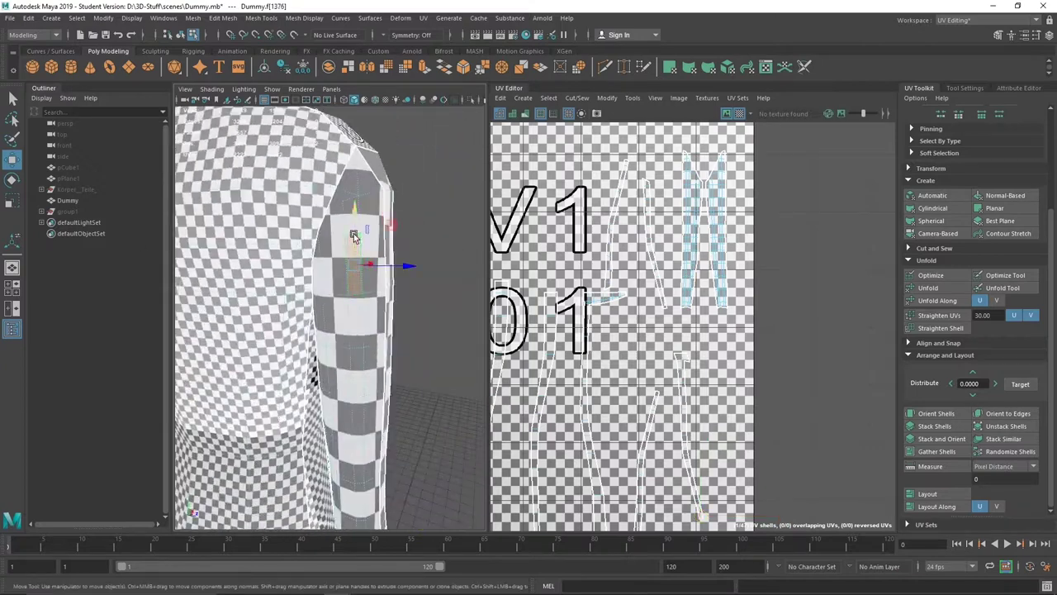
# Apply an automatic projection to the selected faces and unfold the new shells
pyautogui.moveTo(354, 314)
pyautogui.keyDown('alt'); pyautogui.mouseDown()
pyautogui.moveTo(313, 317)
pyautogui.moveTo(350, 333)
pyautogui.moveTo(321, 342)
pyautogui.moveTo(485, 288)
pyautogui.moveTo(473, 312)
pyautogui.mouseUp(); pyautogui.keyUp('alt')
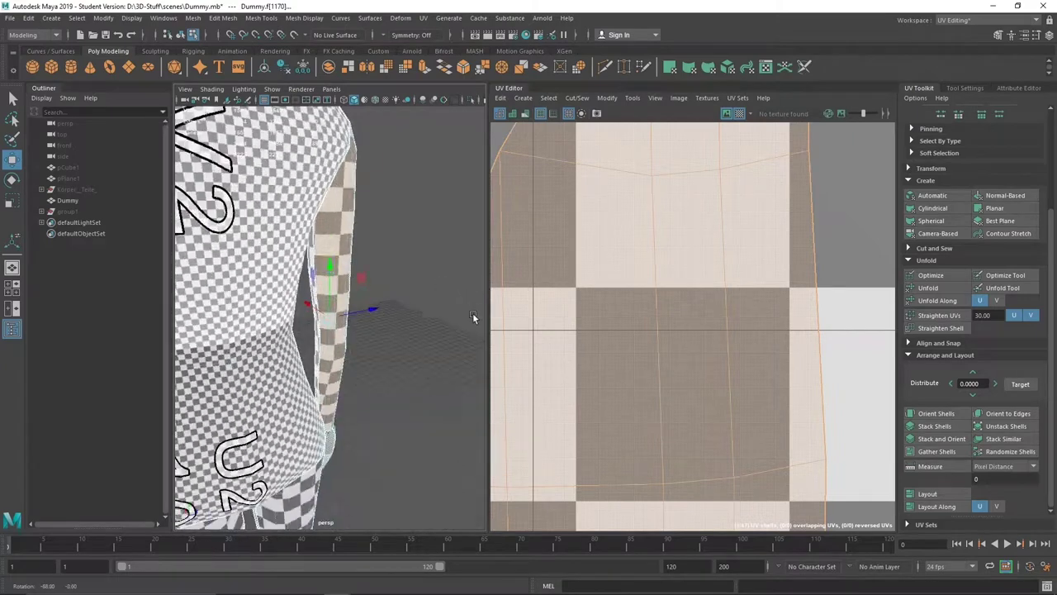
pyautogui.click(932, 195)
pyautogui.click(945, 287)
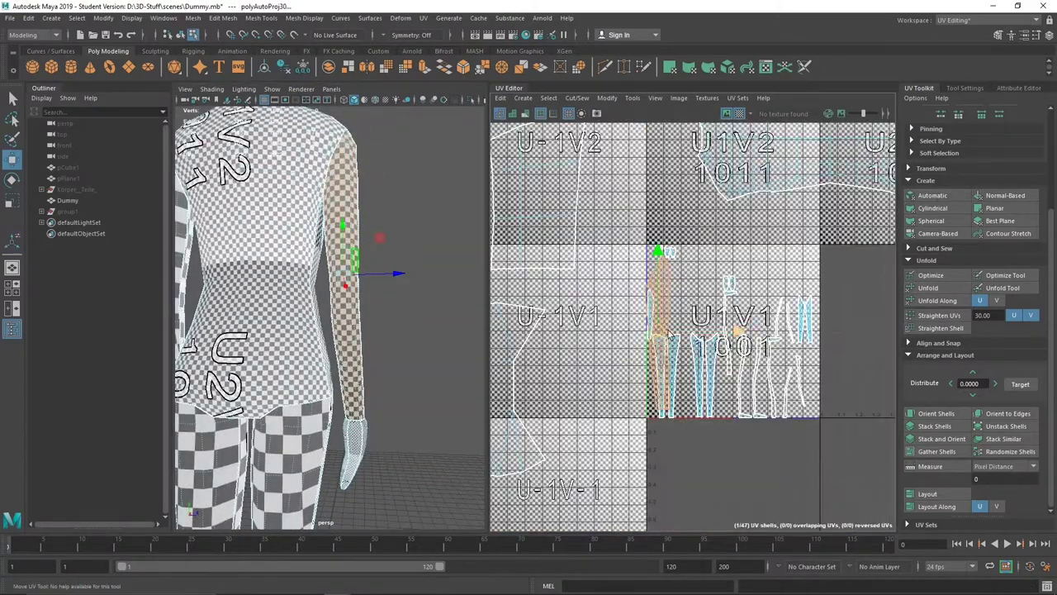
pyautogui.moveTo(401, 274)
pyautogui.keyDown('alt'); pyautogui.mouseDown()
pyautogui.moveTo(344, 233)
pyautogui.moveTo(422, 276)
pyautogui.moveTo(406, 244)
pyautogui.mouseUp(); pyautogui.keyUp('alt')
pyautogui.keyDown('alt'); pyautogui.moveTo(323, 281); pyautogui.dragTo(382, 152); pyautogui.keyUp('alt')
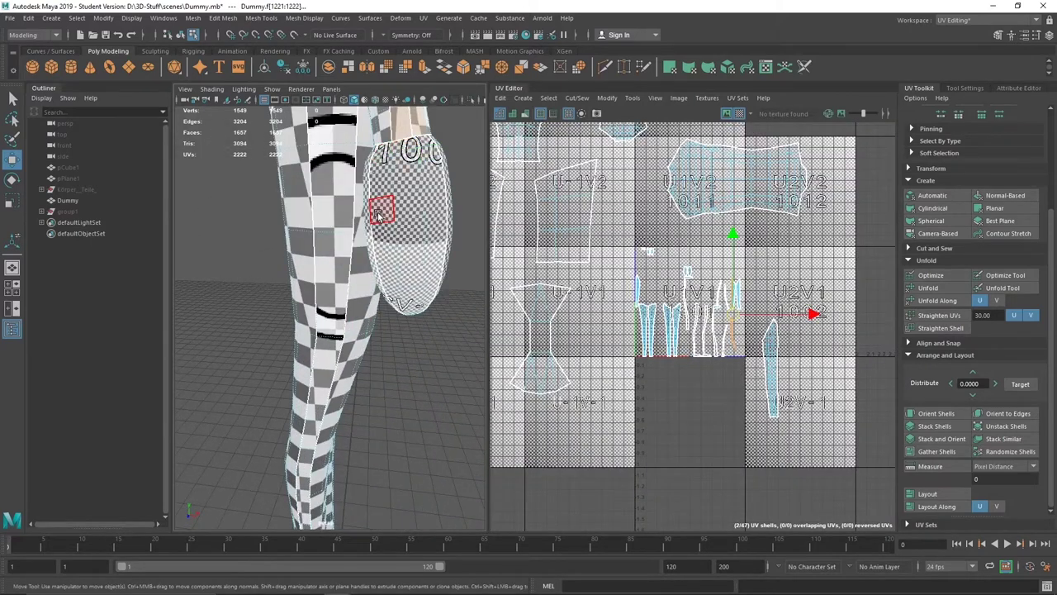
pyautogui.moveTo(380, 213)
pyautogui.keyDown('alt'); pyautogui.mouseDown()
pyautogui.moveTo(328, 234)
pyautogui.moveTo(342, 279)
pyautogui.moveTo(232, 331)
pyautogui.moveTo(275, 357)
pyautogui.mouseUp(); pyautogui.keyUp('alt')
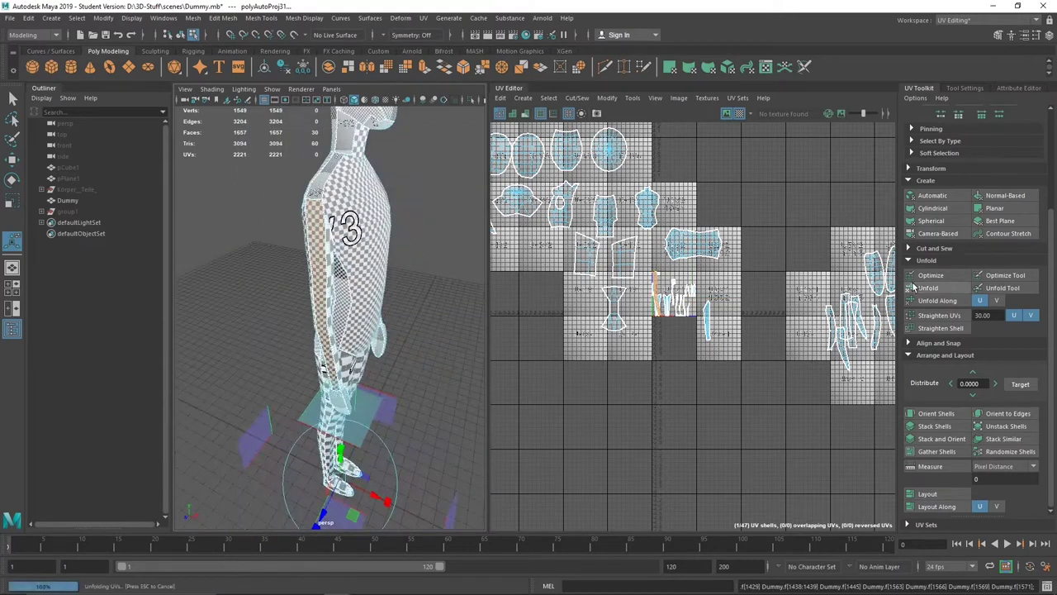
# Select the arm shell and give it a planar projection
pyautogui.keyDown('shift'); pyautogui.click(731, 324); pyautogui.keyUp('shift')
pyautogui.press('f')
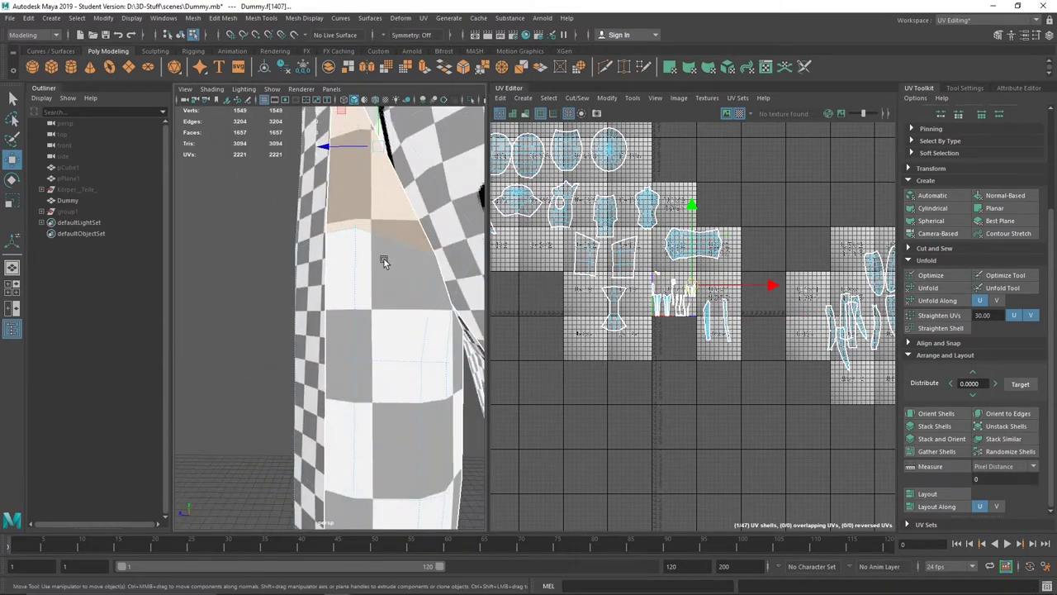
pyautogui.keyDown('alt'); pyautogui.moveTo(363, 281); pyautogui.dragTo(399, 254, button='right'); pyautogui.keyUp('alt')
pyautogui.keyDown('alt'); pyautogui.moveTo(399, 253); pyautogui.dragTo(219, 237); pyautogui.keyUp('alt')
pyautogui.moveTo(374, 268)
pyautogui.keyDown('alt'); pyautogui.mouseDown()
pyautogui.moveTo(320, 363)
pyautogui.moveTo(396, 330)
pyautogui.mouseUp(); pyautogui.keyUp('alt')
pyautogui.scroll(-5, 343, 380)
pyautogui.click(731, 280)
pyautogui.scroll(5, 348, 202)
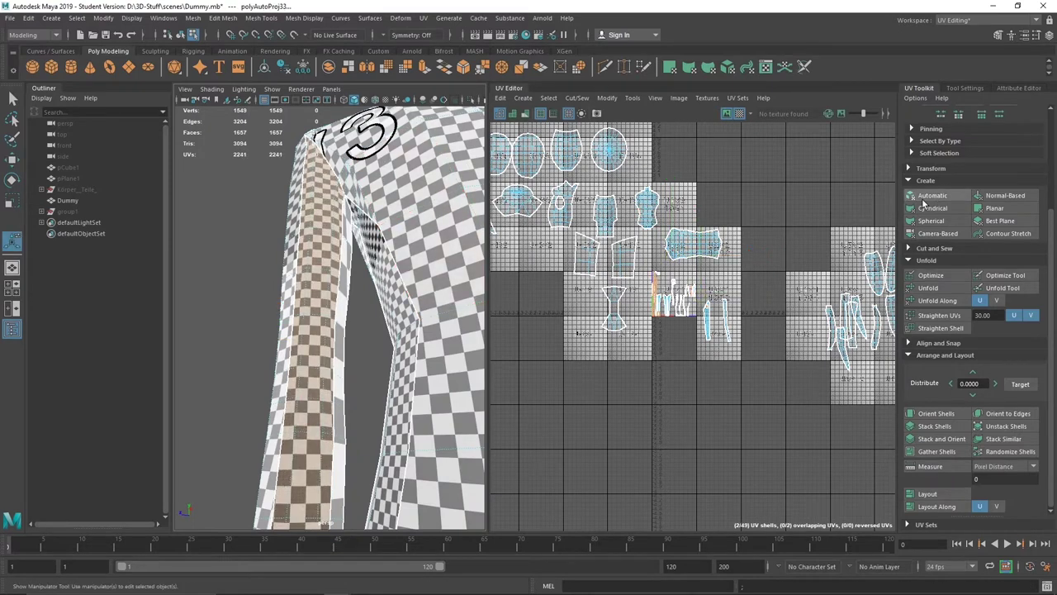
pyautogui.click(991, 209)
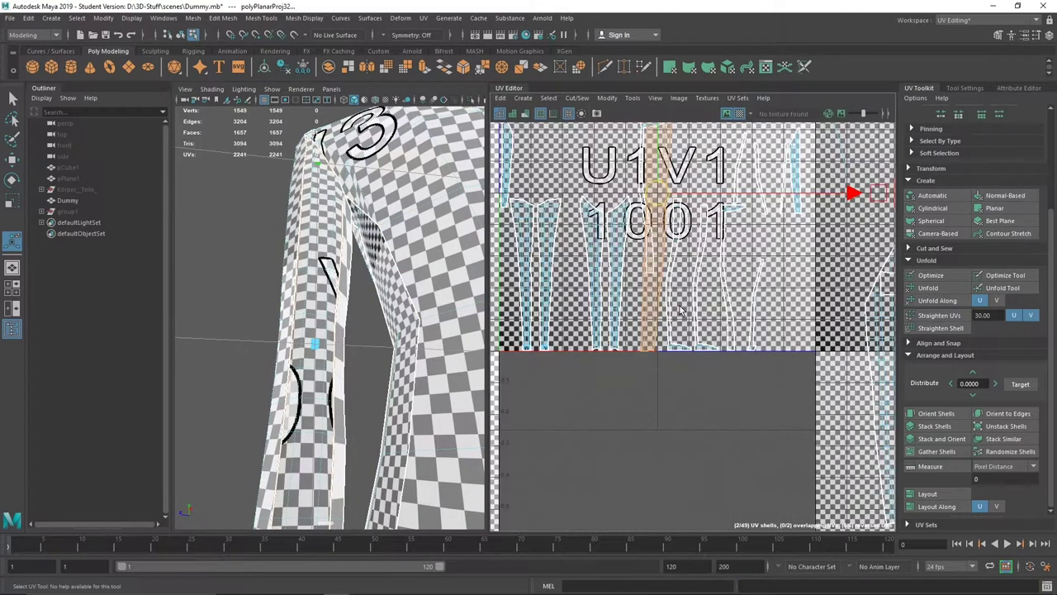
# Select the arm strip along the torso side instead of the lower arm shell
pyautogui.click(762, 299)
pyautogui.press('f')
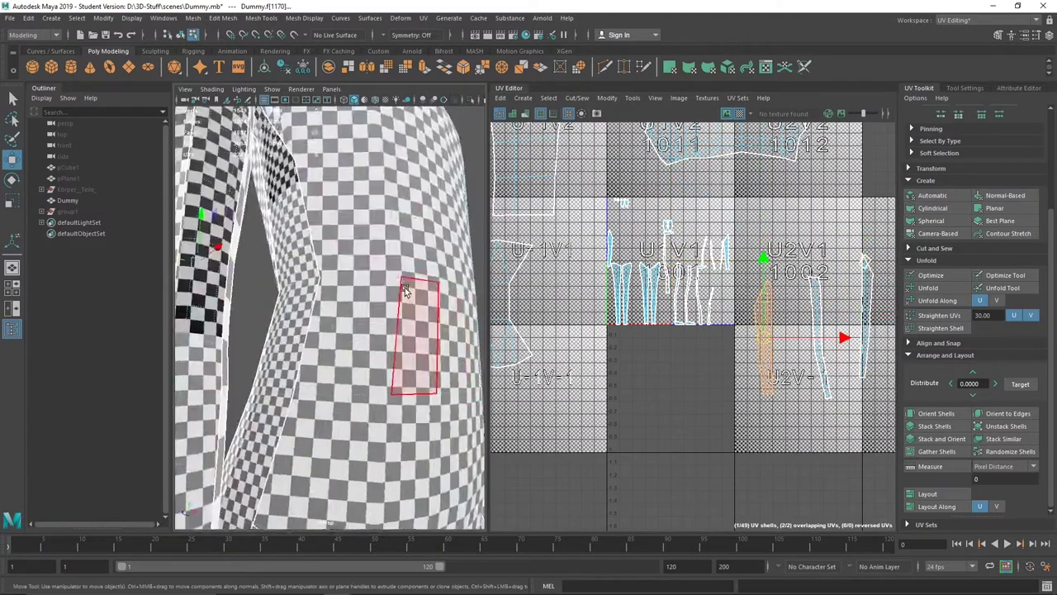
pyautogui.hotkey('ctrl', 'z')
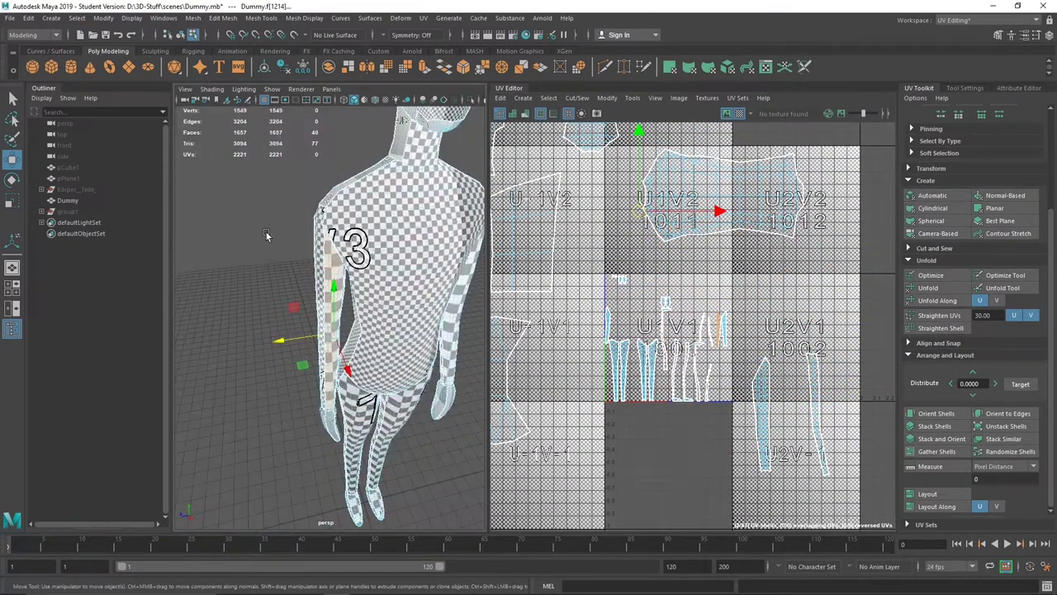
pyautogui.click(347, 239)
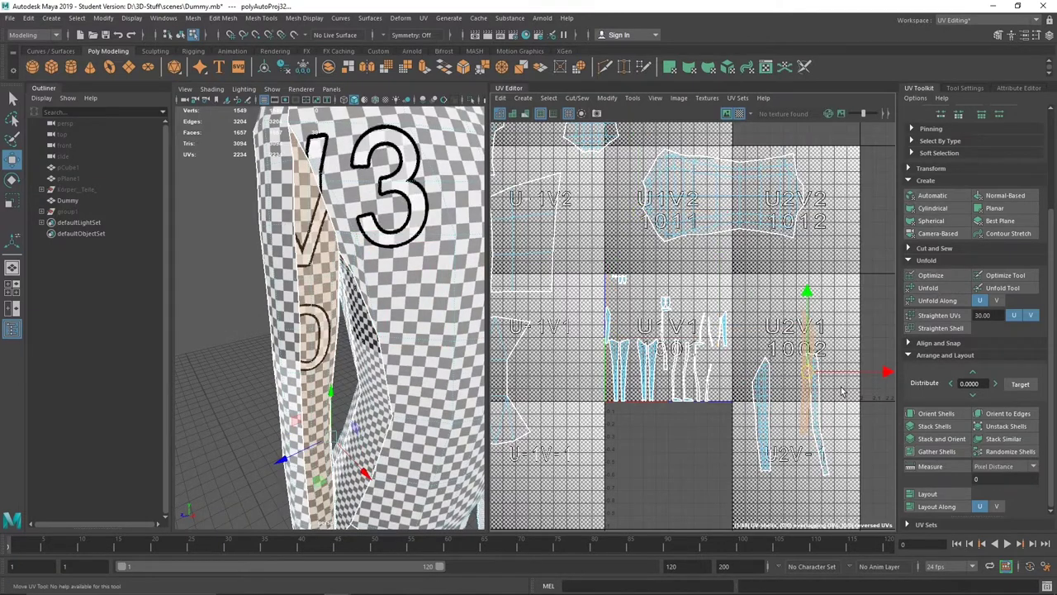
pyautogui.press('f')
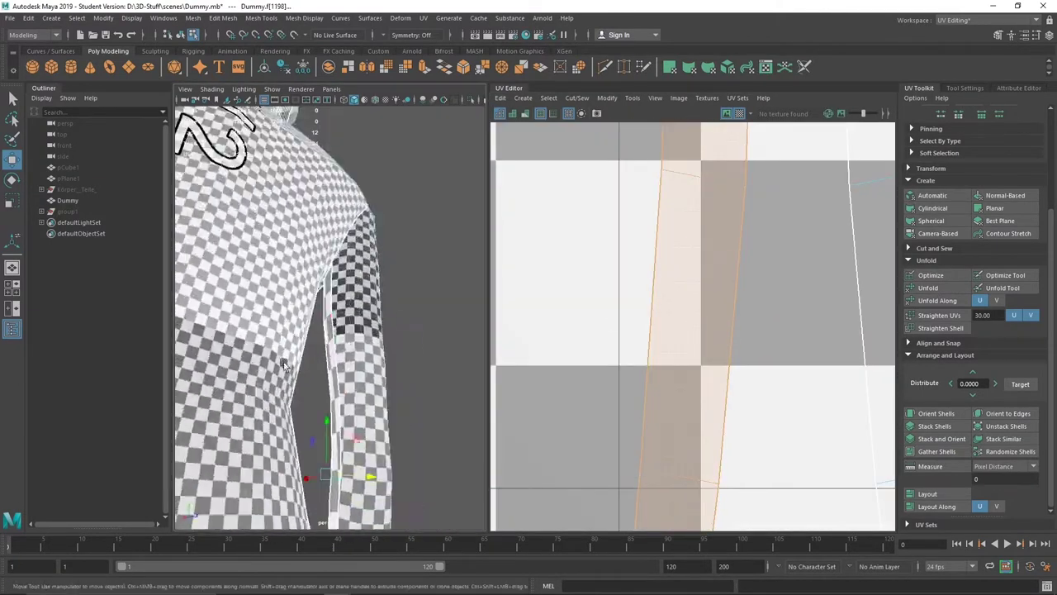
pyautogui.scroll(-5, 656, 339)
pyautogui.moveTo(371, 330)
pyautogui.keyDown('alt'); pyautogui.mouseDown()
pyautogui.moveTo(519, 394)
pyautogui.moveTo(454, 347)
pyautogui.mouseUp(); pyautogui.keyUp('alt')
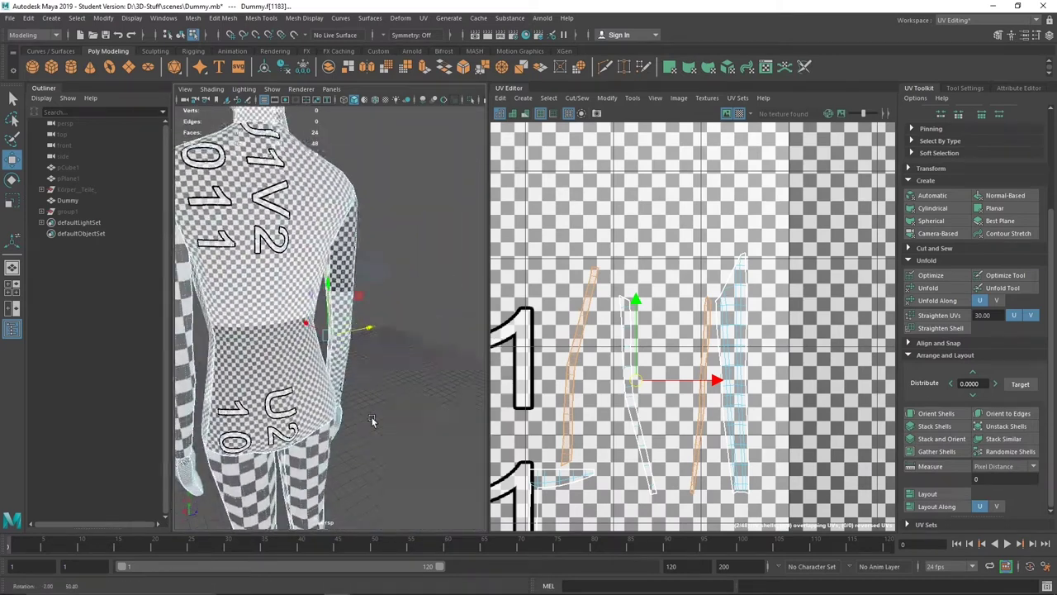
pyautogui.moveTo(330, 384)
pyautogui.keyDown('alt'); pyautogui.mouseDown()
pyautogui.moveTo(328, 330)
pyautogui.moveTo(188, 170)
pyautogui.mouseUp(); pyautogui.keyUp('alt')
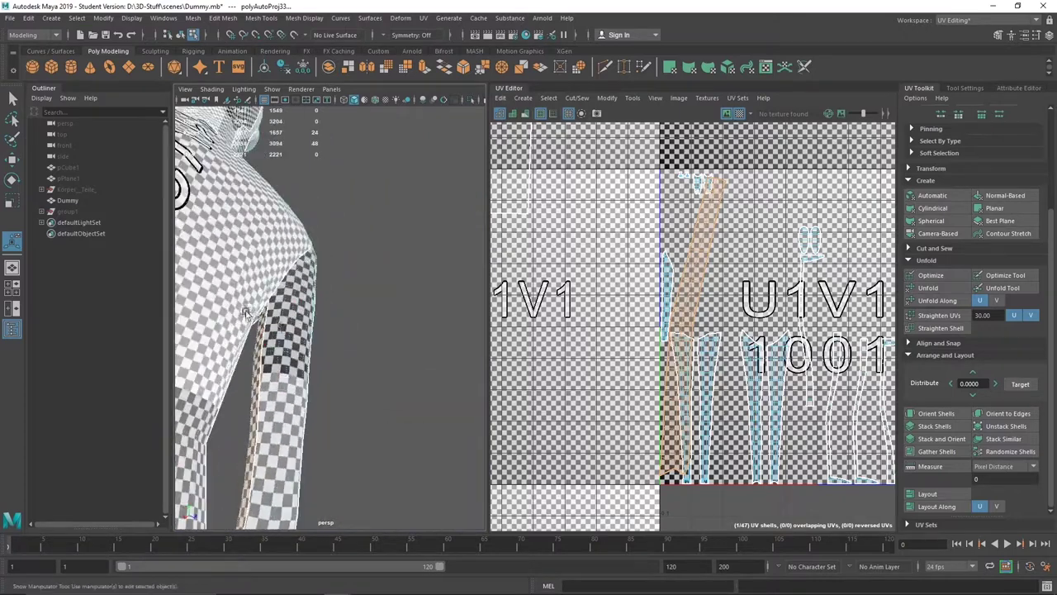
# Give the selected arm faces and UV region an automatic projection
pyautogui.click(276, 323)
pyautogui.keyDown('alt'); pyautogui.moveTo(276, 322); pyautogui.dragTo(290, 377); pyautogui.keyUp('alt')
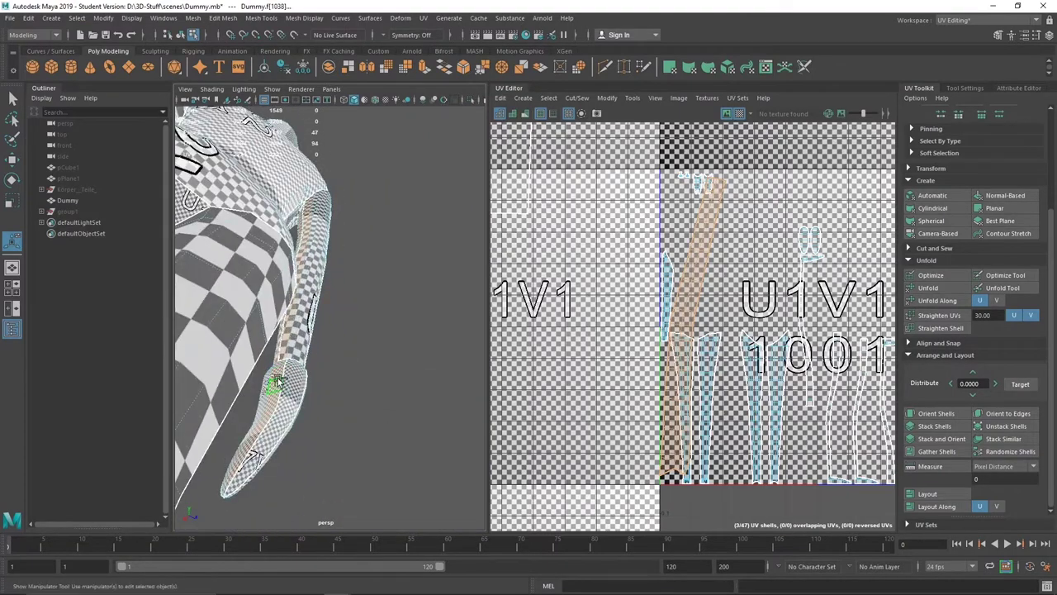
pyautogui.scroll(-5, 743, 330)
pyautogui.moveTo(688, 244); pyautogui.dragTo(875, 417)
pyautogui.click(941, 196)
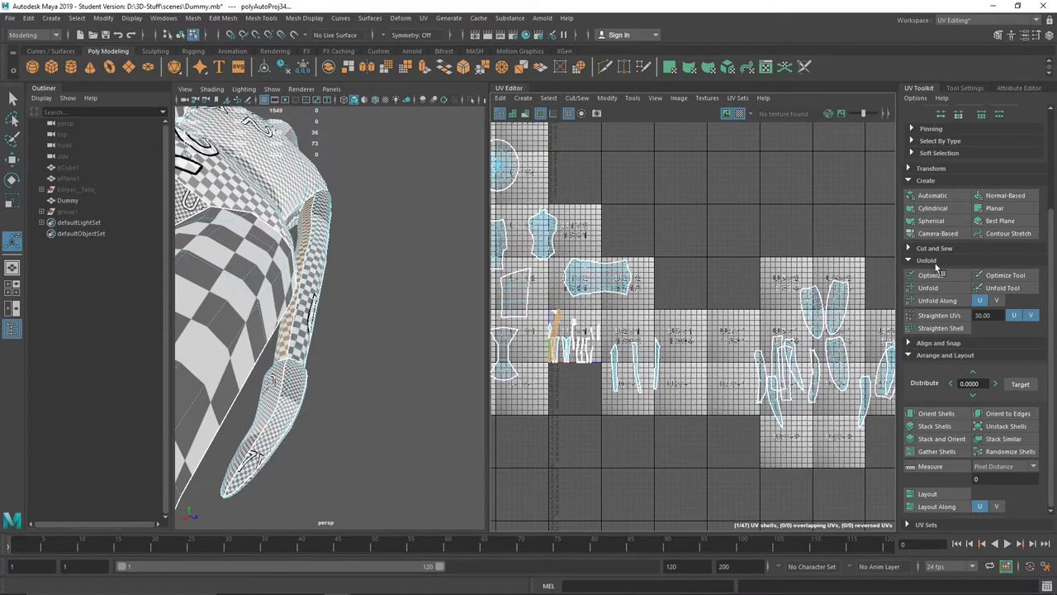
pyautogui.scroll(5, 677, 330)
pyautogui.scroll(3, 318, 320)
pyautogui.scroll(2, 318, 320)
# Select arm faces and their UV shells with the Move tool active
pyautogui.keyDown('shift'); pyautogui.click(318, 320); pyautogui.keyUp('shift')
pyautogui.scroll(-3, 318, 320)
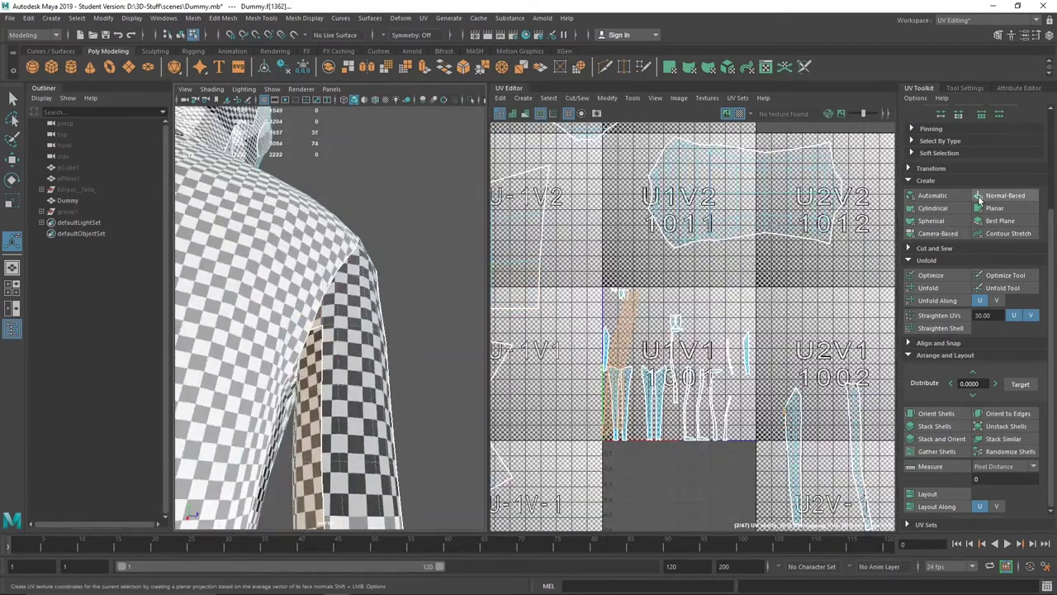
pyautogui.moveTo(377, 306)
pyautogui.keyDown('alt'); pyautogui.mouseDown()
pyautogui.moveTo(347, 314)
pyautogui.moveTo(372, 314)
pyautogui.mouseUp(); pyautogui.keyUp('alt')
pyautogui.press('w')
pyautogui.scroll(-5, 330, 330)
pyautogui.scroll(5, 347, 330)
pyautogui.scroll(3, 397, 397)
pyautogui.click(420, 422)
pyautogui.scroll(-3, 420, 422)
pyautogui.moveTo(420, 422)
pyautogui.keyDown('alt'); pyautogui.mouseDown()
pyautogui.moveTo(347, 297)
pyautogui.moveTo(348, 253)
pyautogui.moveTo(435, 239)
pyautogui.mouseUp(); pyautogui.keyUp('alt')
pyautogui.click(347, 253)
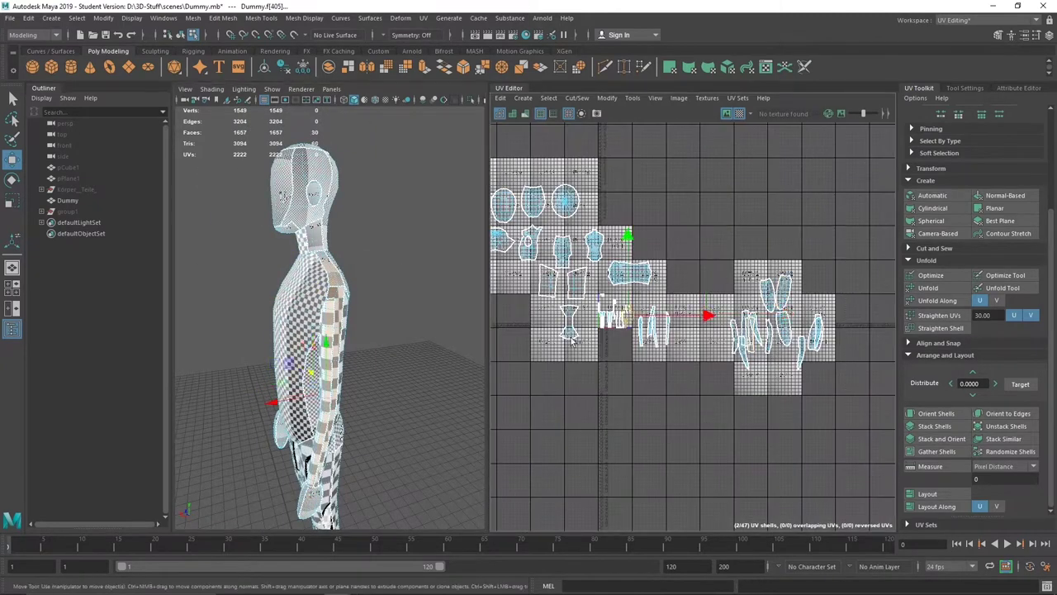
# Select the arm face whose shell sits in tile U1V1
pyautogui.scroll(5, 353, 413)
pyautogui.click(353, 413)
pyautogui.scroll(-3, 353, 413)
pyautogui.keyDown('alt'); pyautogui.moveTo(353, 413); pyautogui.dragTo(375, 460); pyautogui.keyUp('alt')
pyautogui.click(328, 283)
pyautogui.keyDown('alt'); pyautogui.moveTo(367, 318); pyautogui.dragTo(210, 347); pyautogui.keyUp('alt')
# Move the orange arm shell out of tile U1V1
pyautogui.press('w')
pyautogui.scroll(-5, 636, 289)
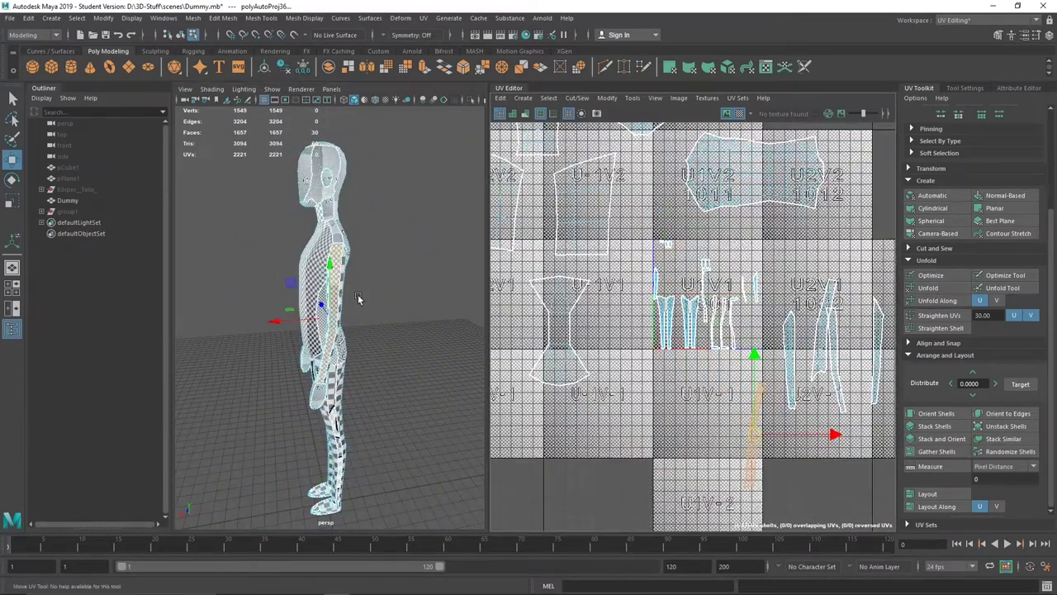
pyautogui.press('f')
pyautogui.press('f')
pyautogui.moveTo(356, 272)
pyautogui.keyDown('alt'); pyautogui.mouseDown()
pyautogui.moveTo(413, 260)
pyautogui.moveTo(299, 240)
pyautogui.mouseUp(); pyautogui.keyUp('alt')
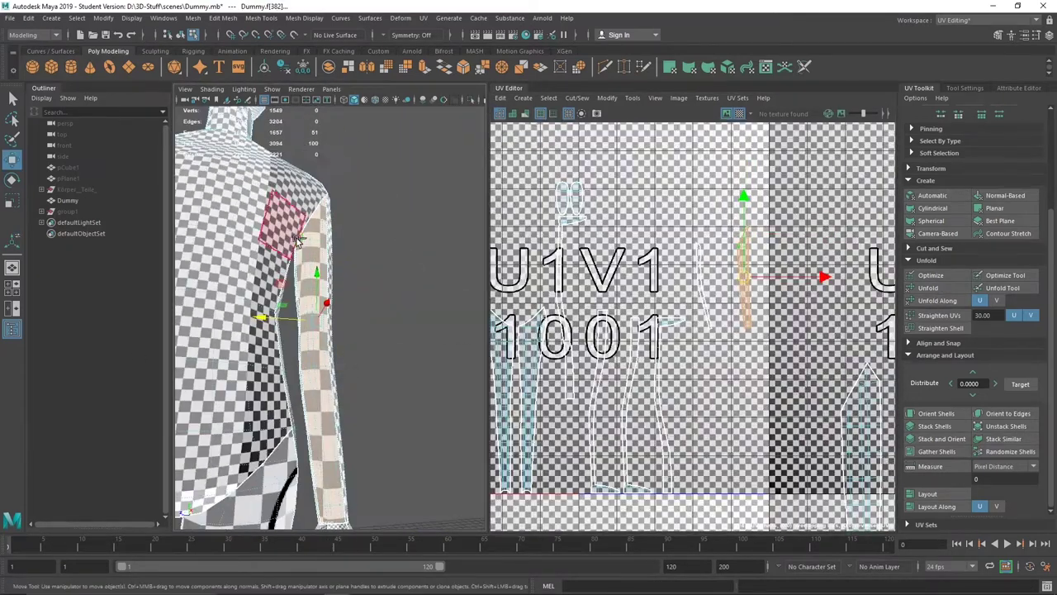
pyautogui.moveTo(351, 300)
pyautogui.keyDown('alt'); pyautogui.mouseDown()
pyautogui.moveTo(394, 262)
pyautogui.moveTo(567, 283)
pyautogui.moveTo(419, 255)
pyautogui.mouseUp(); pyautogui.keyUp('alt')
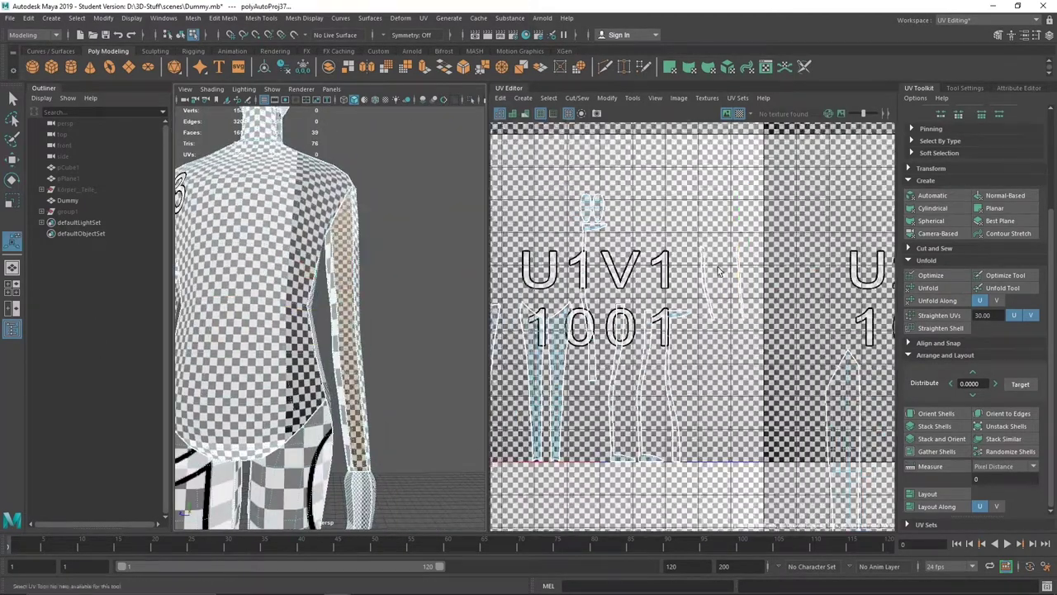
pyautogui.press('w')
pyautogui.scroll(-2, 679, 424)
pyautogui.moveTo(559, 292); pyautogui.dragTo(679, 425)
# Select a longer strip of arm faces and auto-project its UVs
pyautogui.moveTo(397, 273)
pyautogui.keyDown('alt'); pyautogui.mouseDown()
pyautogui.moveTo(300, 155)
pyautogui.moveTo(317, 402)
pyautogui.mouseUp(); pyautogui.keyUp('alt')
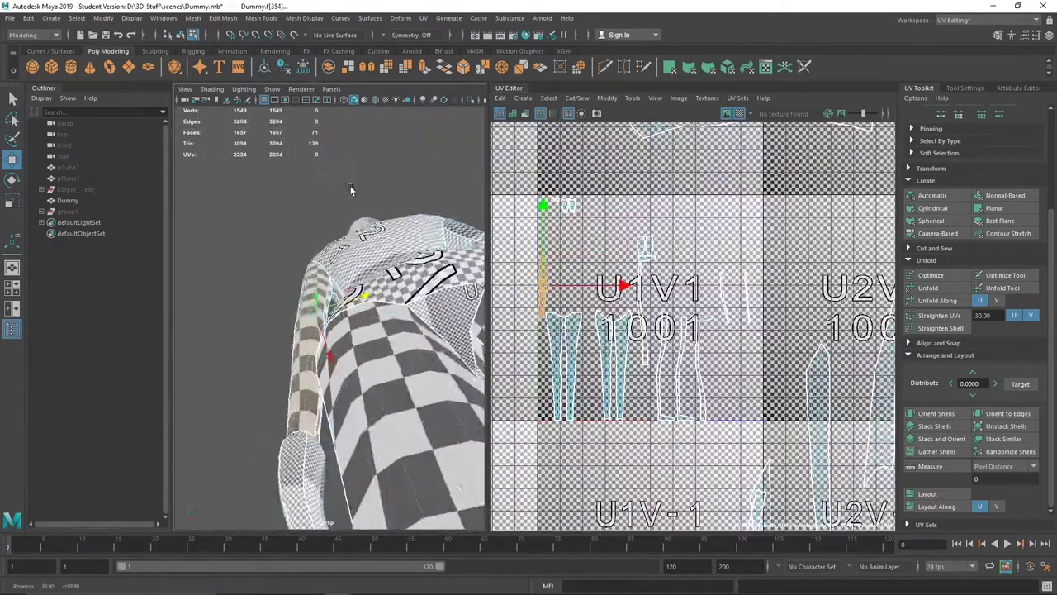
pyautogui.keyDown('alt'); pyautogui.moveTo(316, 419); pyautogui.dragTo(388, 273); pyautogui.keyUp('alt')
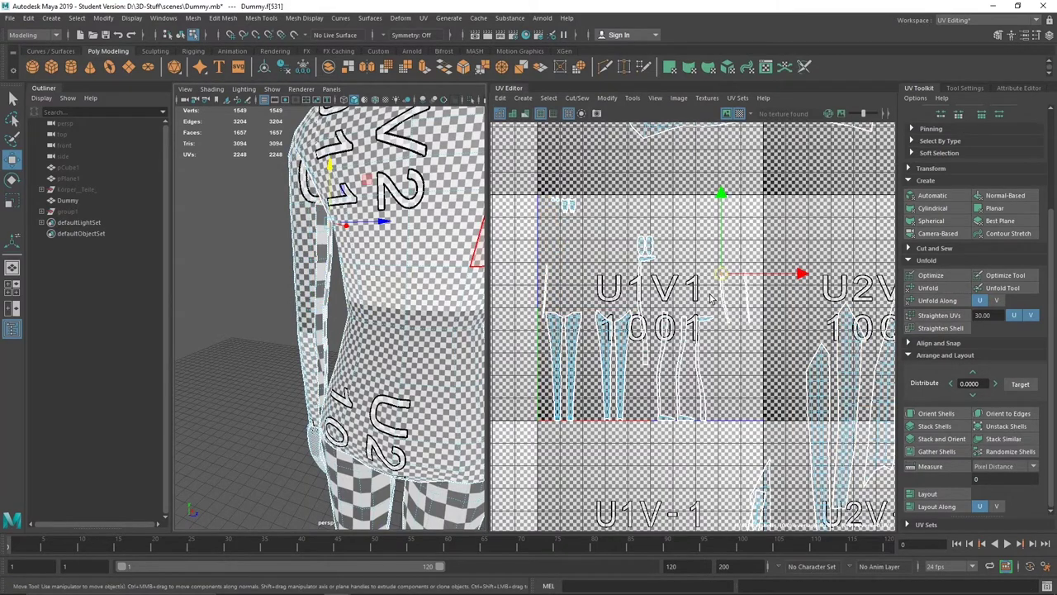
pyautogui.press('f')
pyautogui.press('f')
pyautogui.keyDown('alt'); pyautogui.moveTo(355, 297); pyautogui.dragTo(388, 273); pyautogui.keyUp('alt')
pyautogui.scroll(3, 578, 264)
pyautogui.scroll(-3, 518, 258)
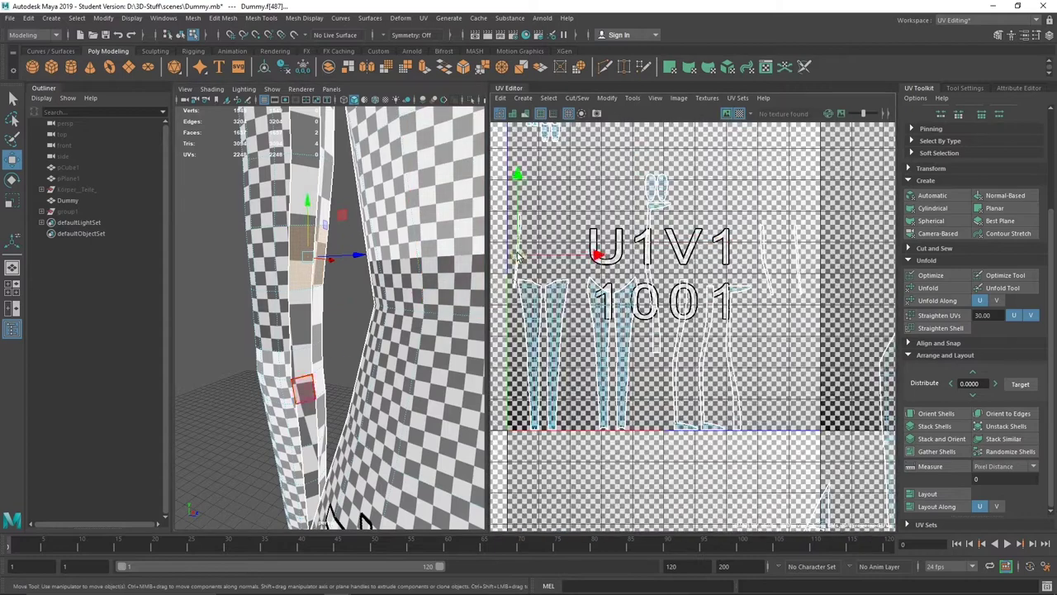
pyautogui.moveTo(331, 289)
pyautogui.keyDown('alt'); pyautogui.mouseDown()
pyautogui.moveTo(313, 218)
pyautogui.moveTo(224, 305)
pyautogui.mouseUp(); pyautogui.keyUp('alt')
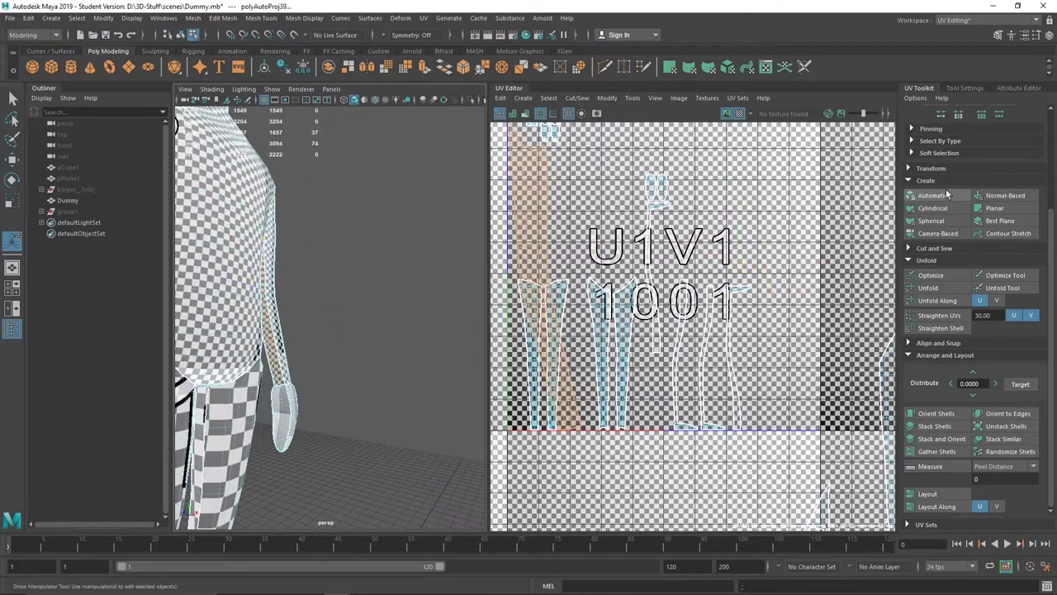
pyautogui.click(947, 193)
pyautogui.scroll(-3, 679, 453)
# Select a foot face and give it an automatic UV projection
pyautogui.keyDown('alt'); pyautogui.moveTo(369, 366); pyautogui.dragTo(358, 400); pyautogui.keyUp('alt')
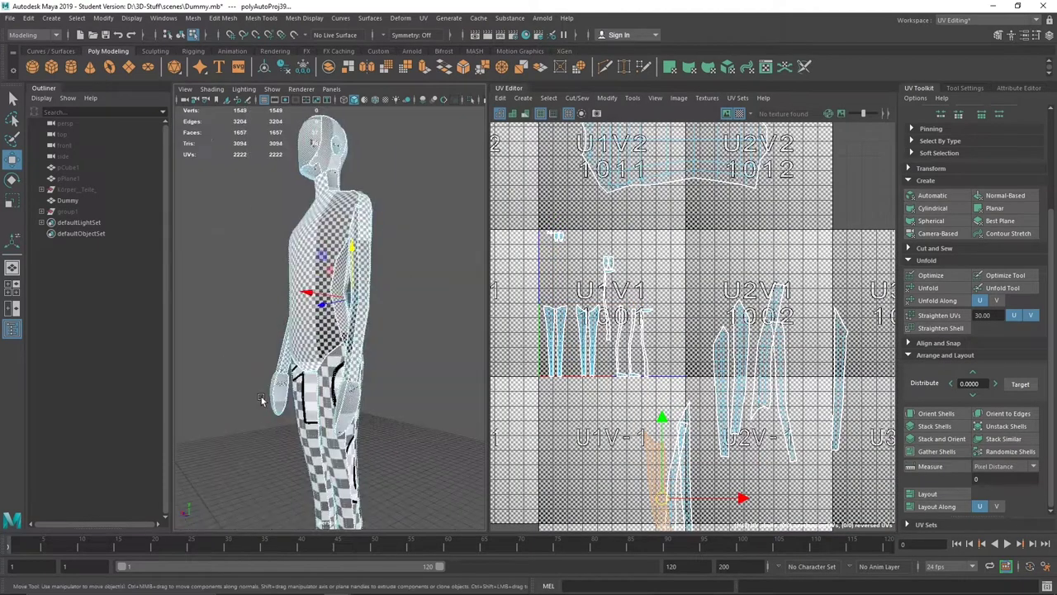
pyautogui.press('f')
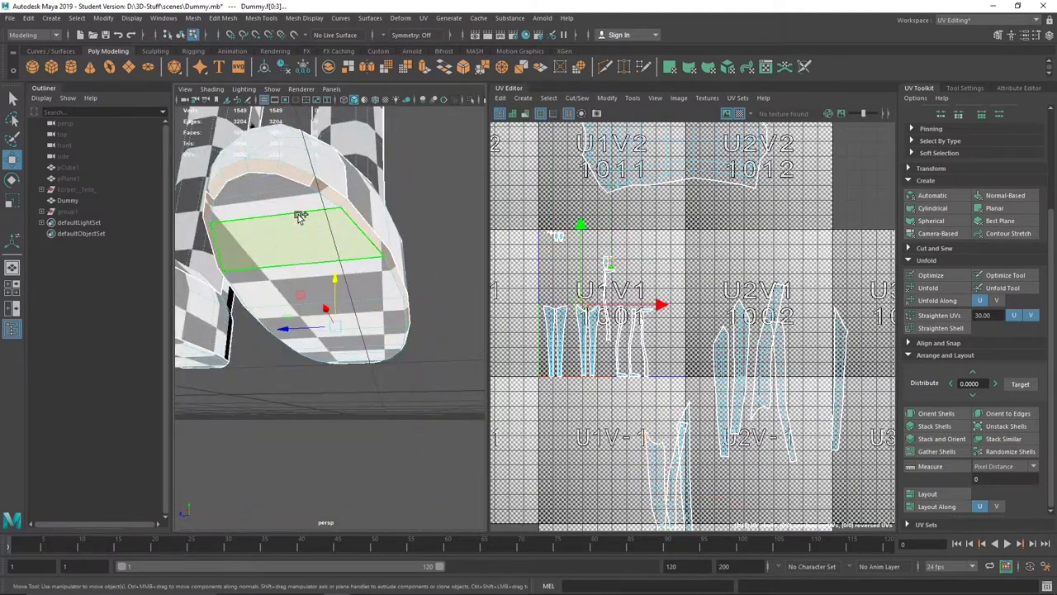
pyautogui.click(300, 217)
pyautogui.keyDown('alt'); pyautogui.moveTo(300, 217); pyautogui.dragTo(376, 301); pyautogui.keyUp('alt')
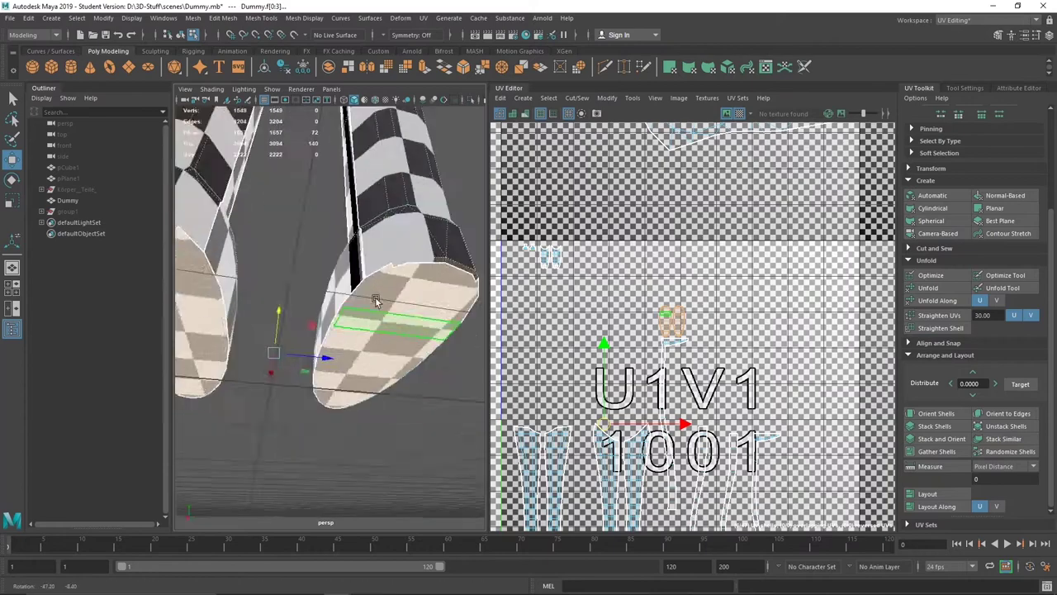
pyautogui.click(931, 195)
# Select a face on the other foot and auto-project its UVs
pyautogui.press('f')
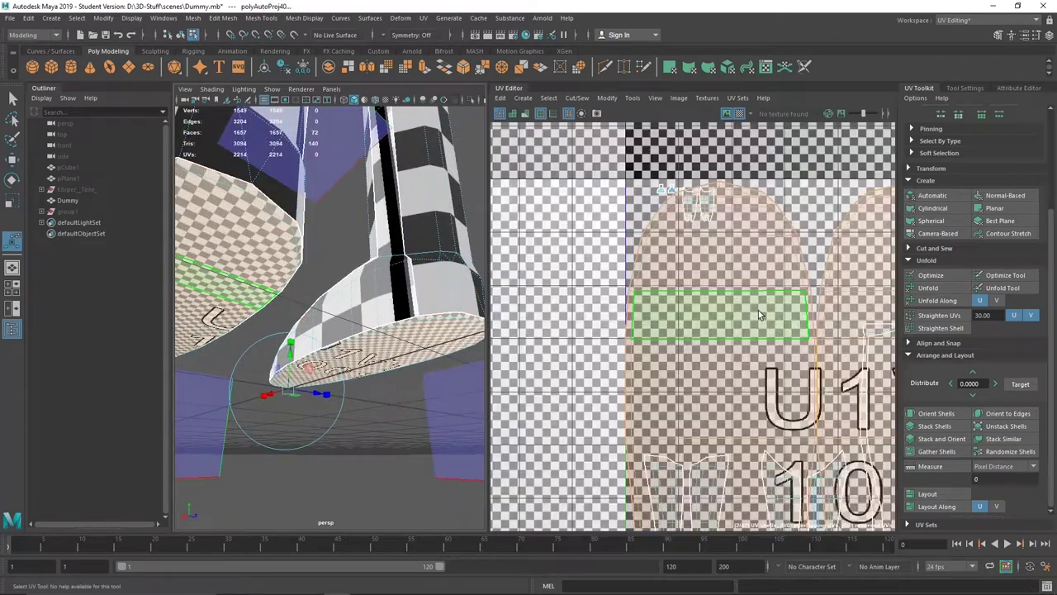
pyautogui.scroll(-5, 657, 373)
pyautogui.scroll(-3, 330, 289)
pyautogui.click(330, 421)
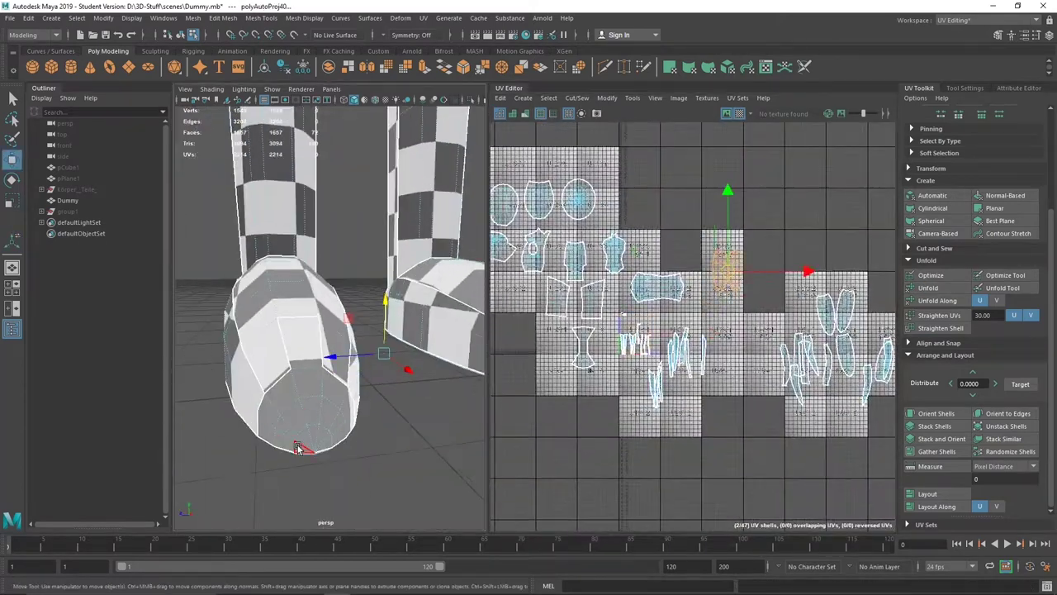
pyautogui.press('f')
pyautogui.keyDown('alt'); pyautogui.moveTo(330, 248); pyautogui.dragTo(372, 290); pyautogui.keyUp('alt')
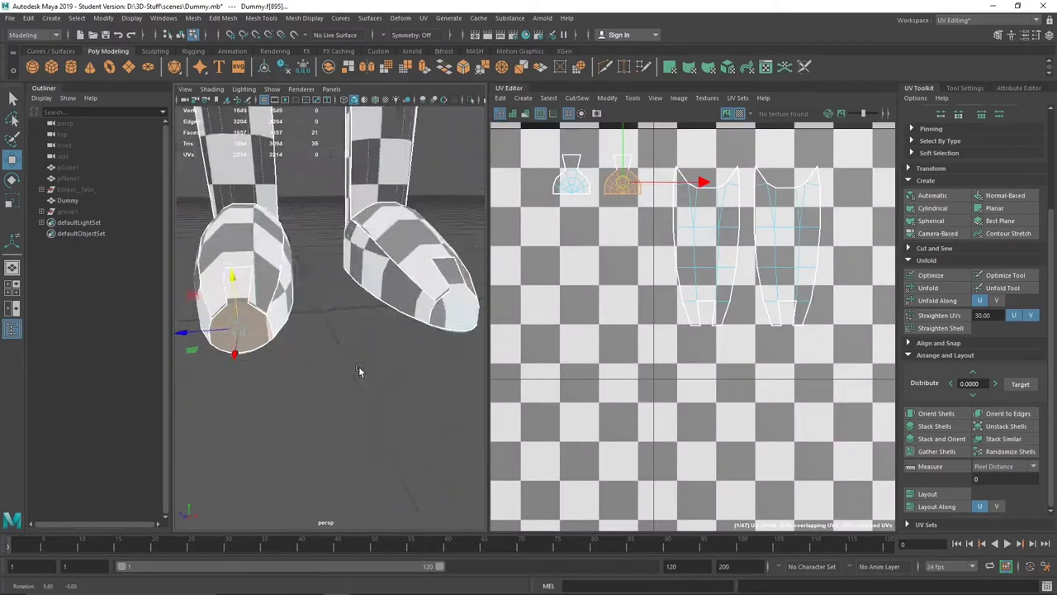
pyautogui.click(932, 195)
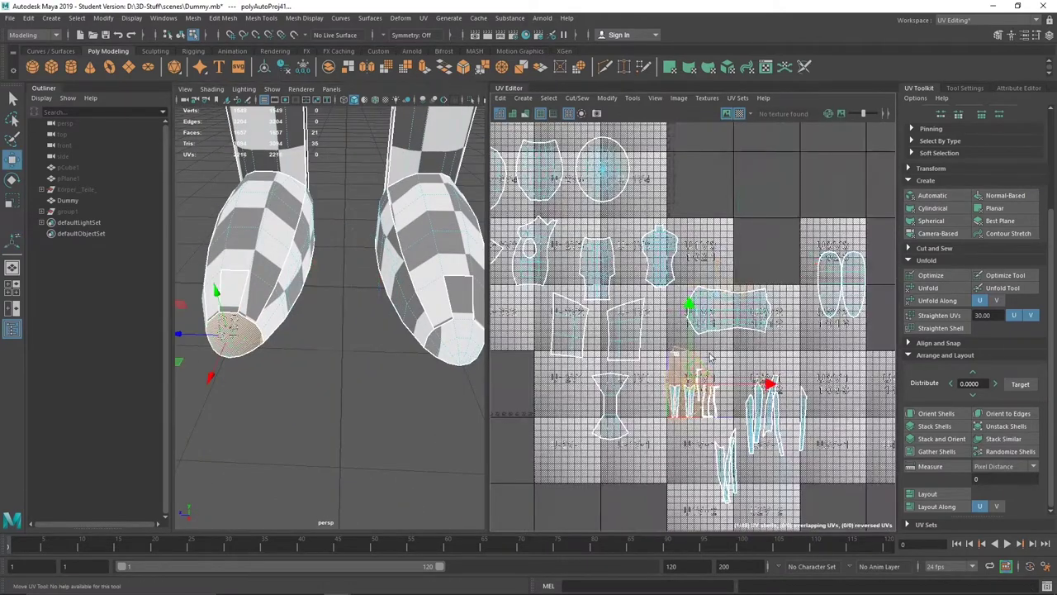
# Reselect the leg faces, then auto-project and unfold the foot shells
pyautogui.click(454, 294)
pyautogui.press('f')
pyautogui.hotkey('ctrl', 'z')
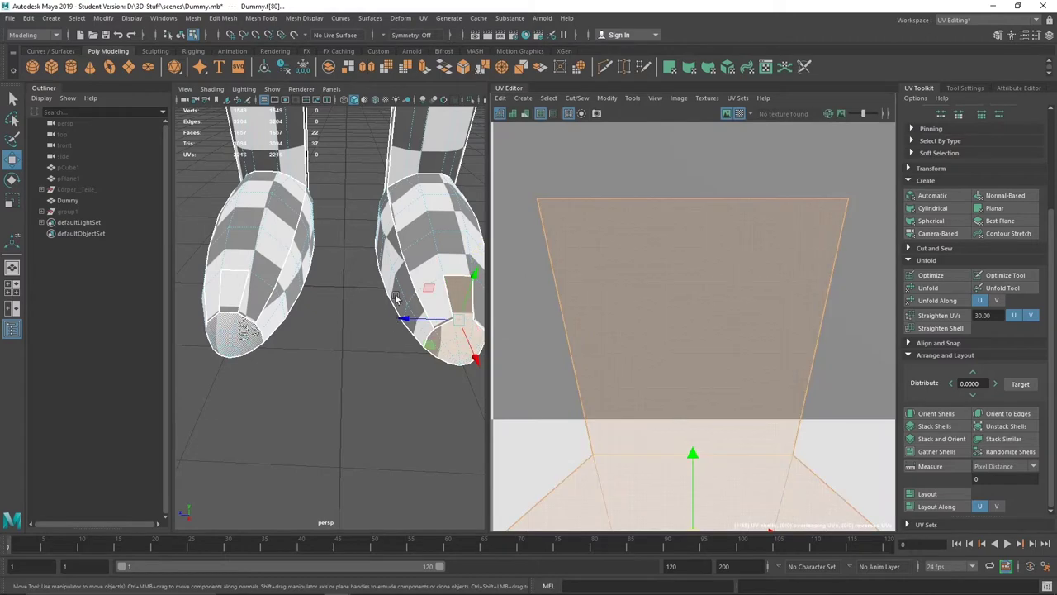
pyautogui.hotkey('ctrl', 'z')
pyautogui.hotkey('ctrl', 'z')
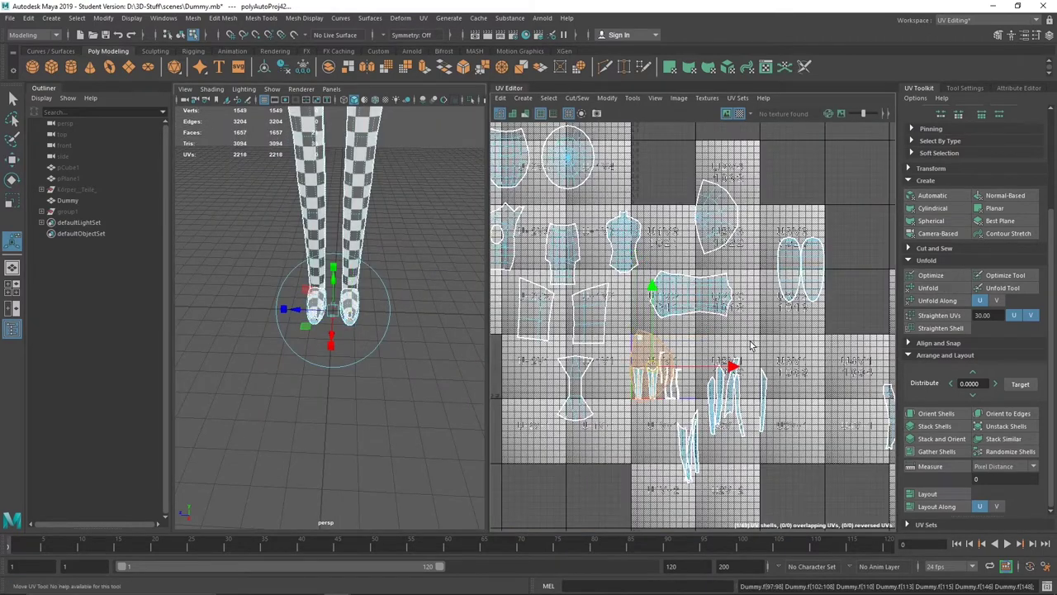
pyautogui.scroll(5, 330, 289)
pyautogui.click(302, 236)
pyautogui.press('w')
pyautogui.moveTo(306, 273)
pyautogui.keyDown('alt'); pyautogui.mouseDown()
pyautogui.moveTo(380, 400)
pyautogui.moveTo(330, 330)
pyautogui.mouseUp(); pyautogui.keyUp('alt')
pyautogui.scroll(-4, 330, 331)
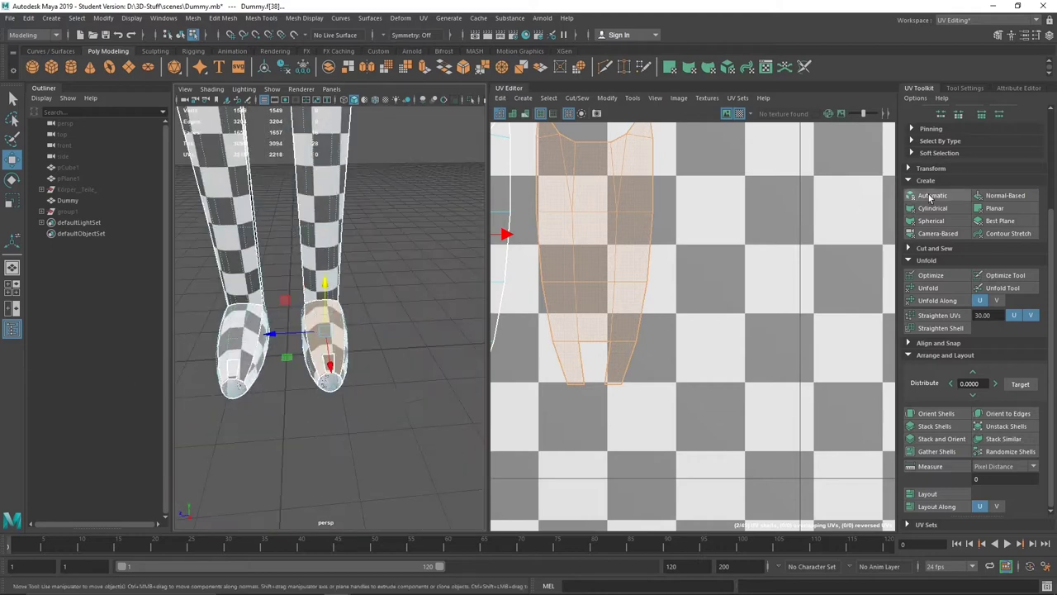
pyautogui.click(932, 196)
pyautogui.click(954, 287)
pyautogui.scroll(-3, 684, 355)
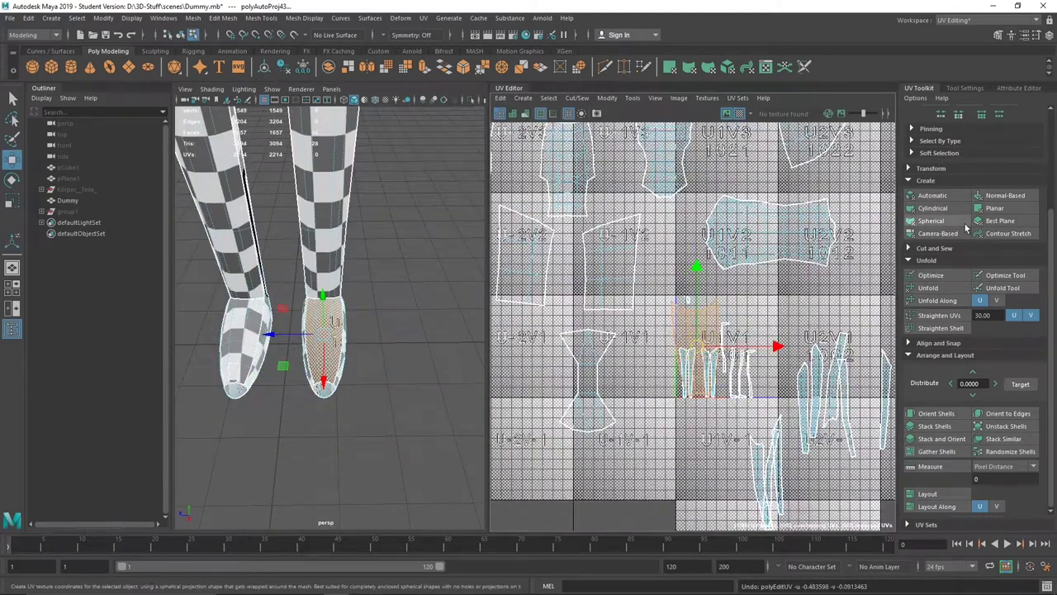
# Check the Move UV settings and return to the UV Toolkit
pyautogui.click(965, 87)
pyautogui.click(836, 87)
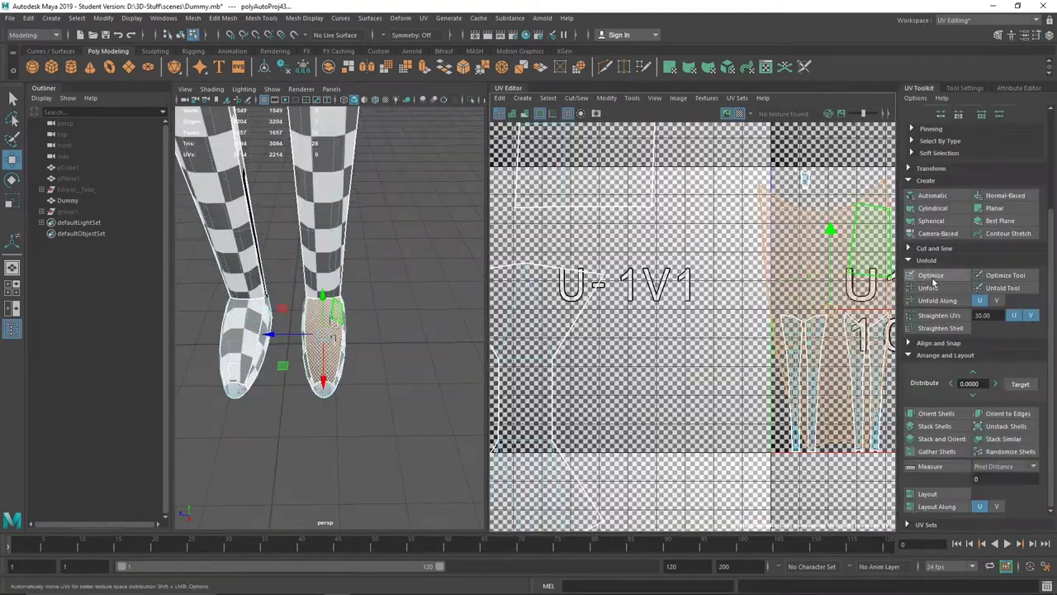
pyautogui.scroll(-3, 816, 295)
pyautogui.scroll(5, 737, 267)
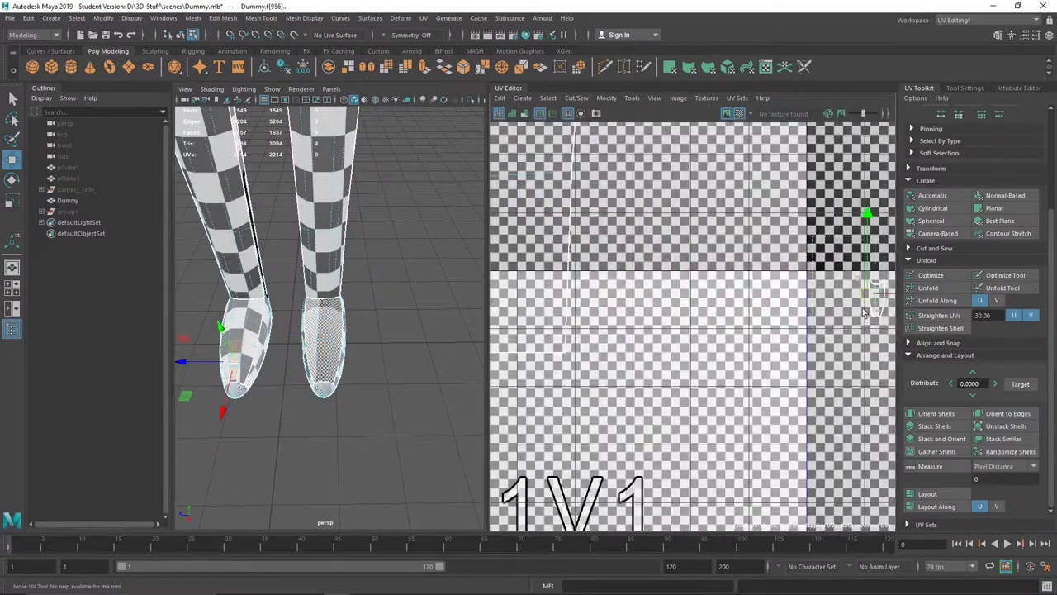
pyautogui.keyDown('alt'); pyautogui.moveTo(355, 313); pyautogui.dragTo(409, 323); pyautogui.keyUp('alt')
pyautogui.scroll(-5, 882, 310)
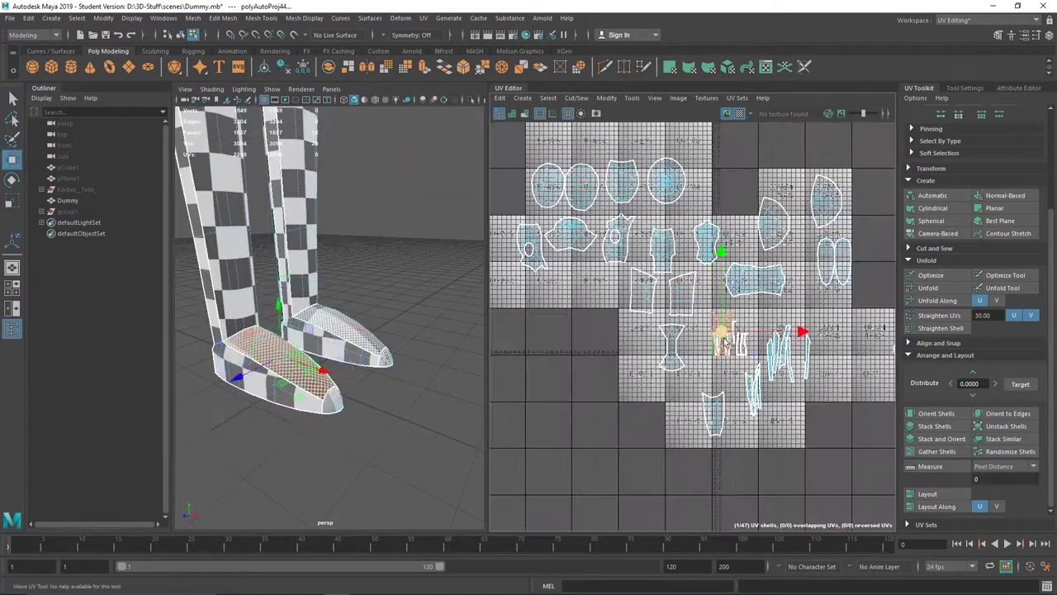
# Select another foot shell and give it an automatic projection
pyautogui.click(723, 330)
pyautogui.press('f')
pyautogui.scroll(5, 762, 354)
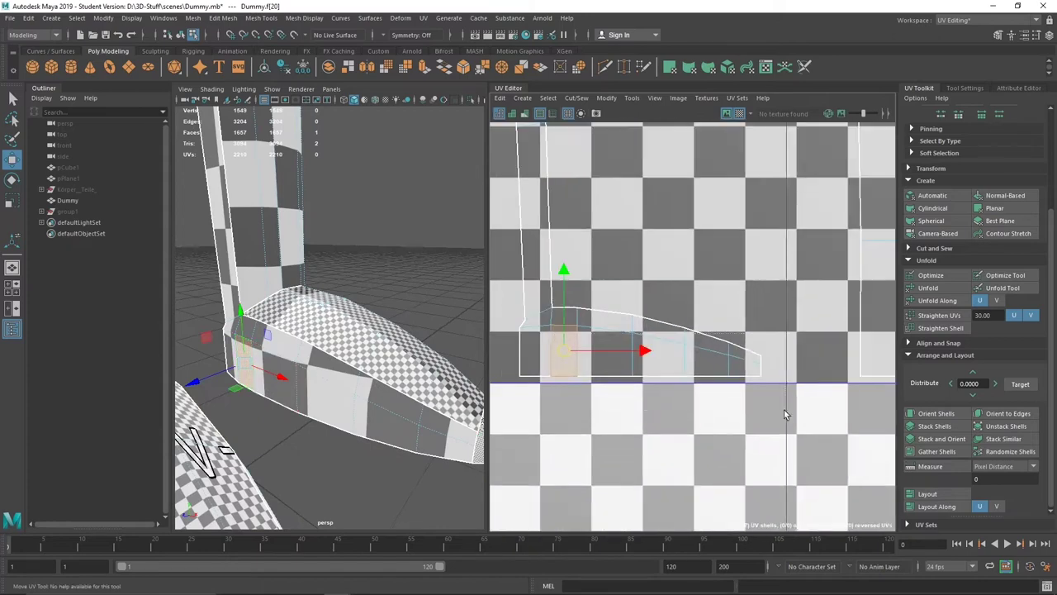
pyautogui.click(545, 363)
pyautogui.press('f')
pyautogui.keyDown('alt'); pyautogui.moveTo(429, 388); pyautogui.dragTo(229, 436); pyautogui.keyUp('alt')
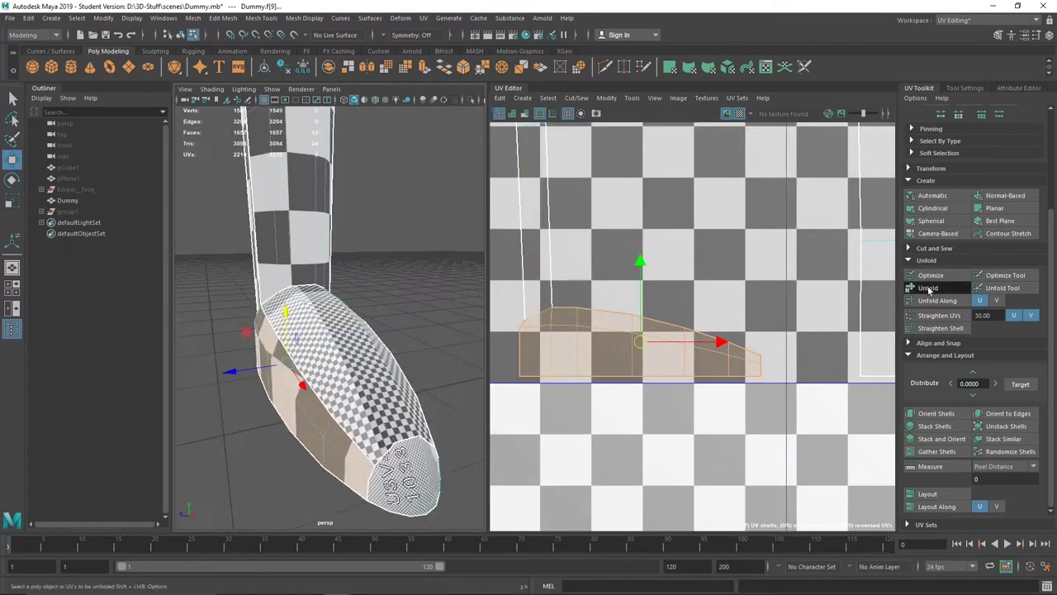
pyautogui.click(922, 199)
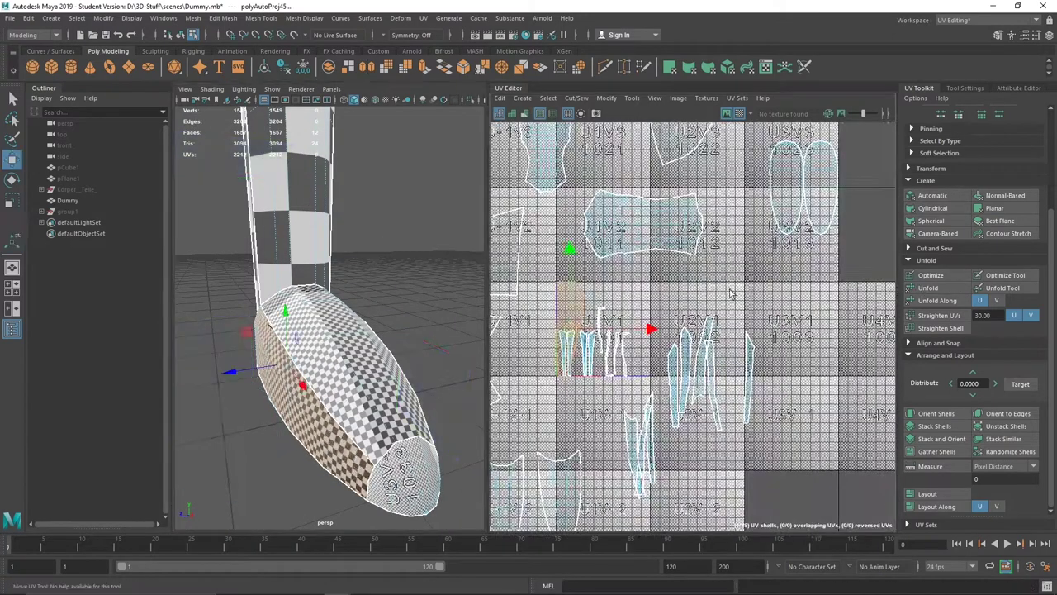
# Select another foot face and repeat the automatic projection with G
pyautogui.click(612, 310)
pyautogui.scroll(3, 615, 291)
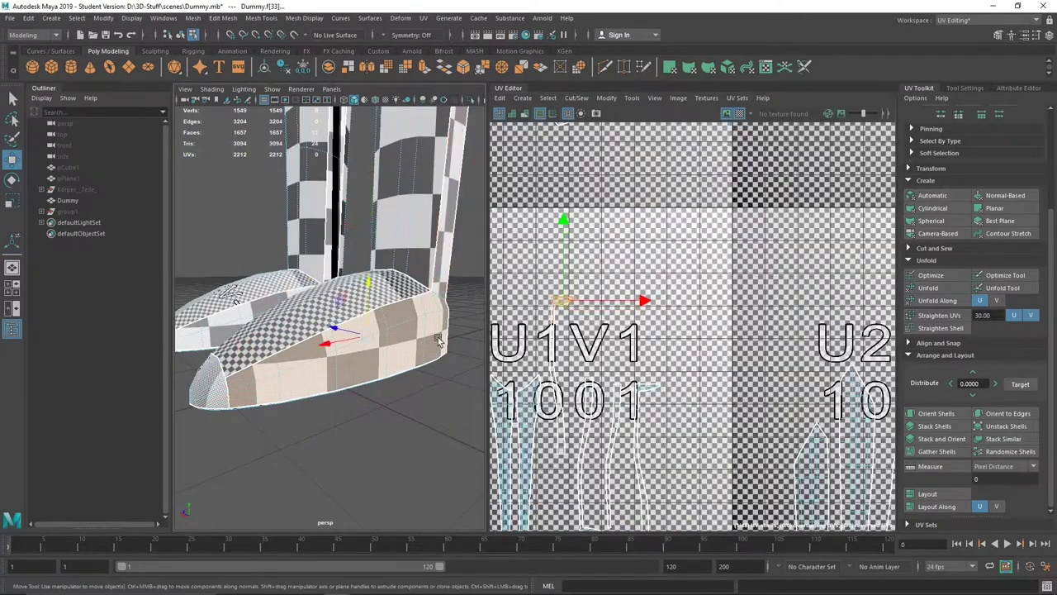
pyautogui.keyDown('alt'); pyautogui.moveTo(437, 339); pyautogui.dragTo(293, 378); pyautogui.keyUp('alt')
pyautogui.press('g')
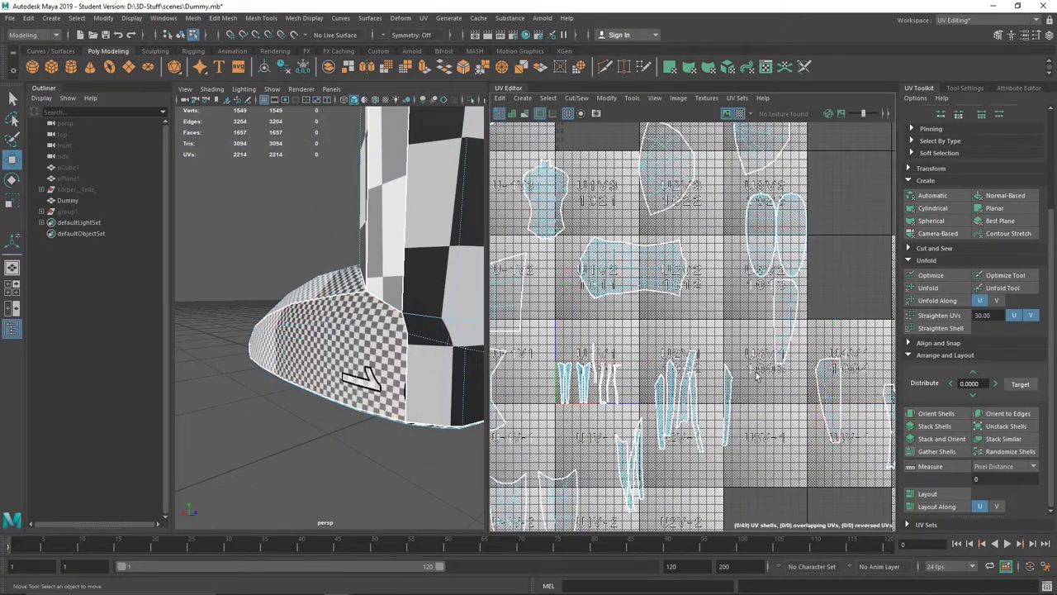
pyautogui.keyDown('alt'); pyautogui.moveTo(430, 355); pyautogui.dragTo(365, 363); pyautogui.keyUp('alt')
# Select faces on the legs, viewed from below
pyautogui.click(345, 314)
pyautogui.keyDown('alt'); pyautogui.moveTo(345, 314); pyautogui.dragTo(283, 426); pyautogui.keyUp('alt')
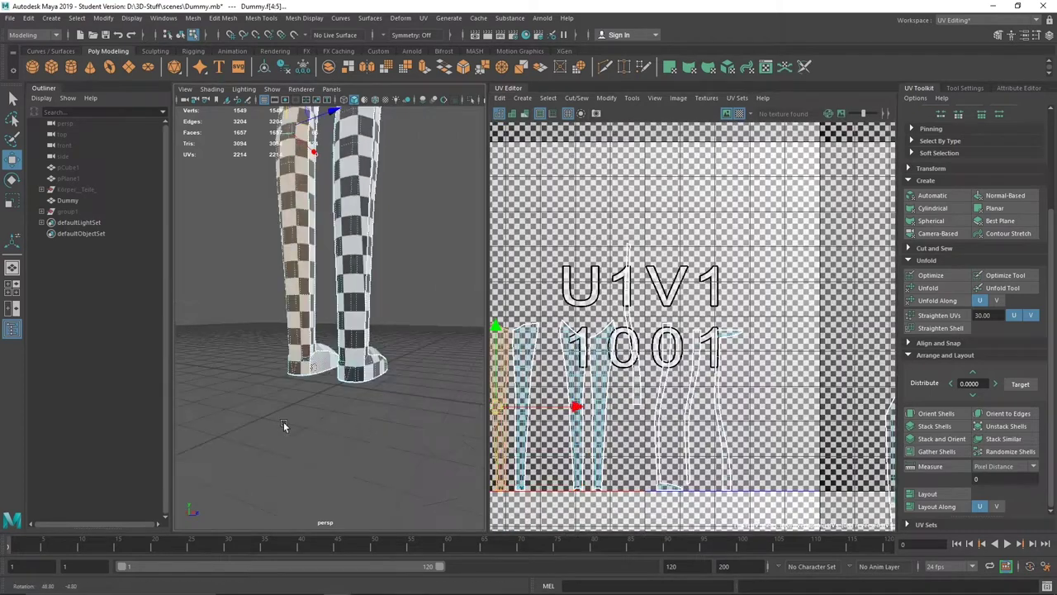
pyautogui.moveTo(415, 425)
pyautogui.keyDown('alt'); pyautogui.mouseDown()
pyautogui.moveTo(155, 386)
pyautogui.moveTo(339, 404)
pyautogui.moveTo(249, 402)
pyautogui.mouseUp(); pyautogui.keyUp('alt')
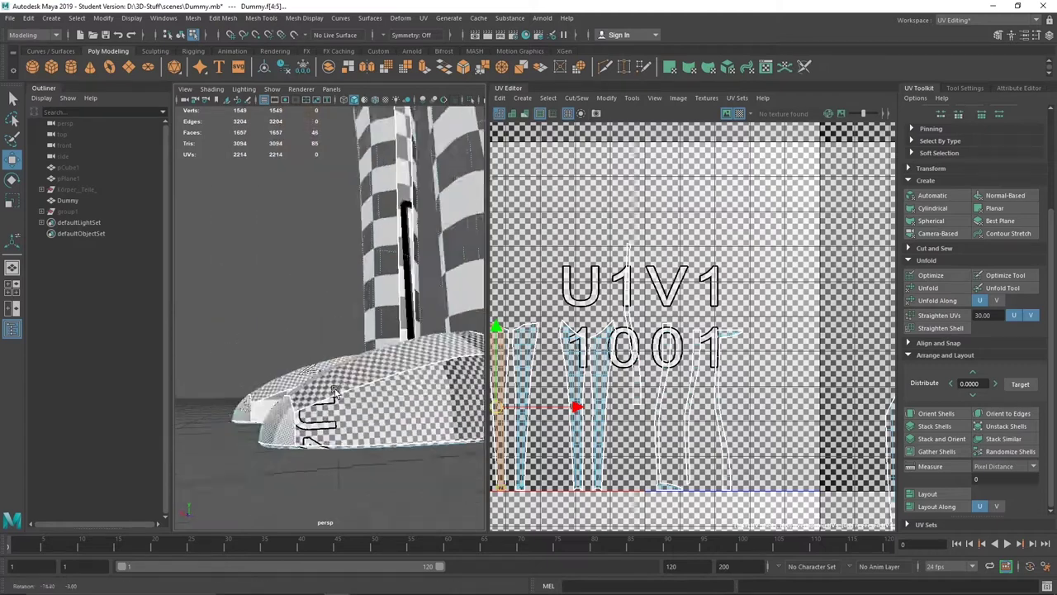
pyautogui.keyDown('alt'); pyautogui.moveTo(250, 402); pyautogui.dragTo(297, 314); pyautogui.keyUp('alt')
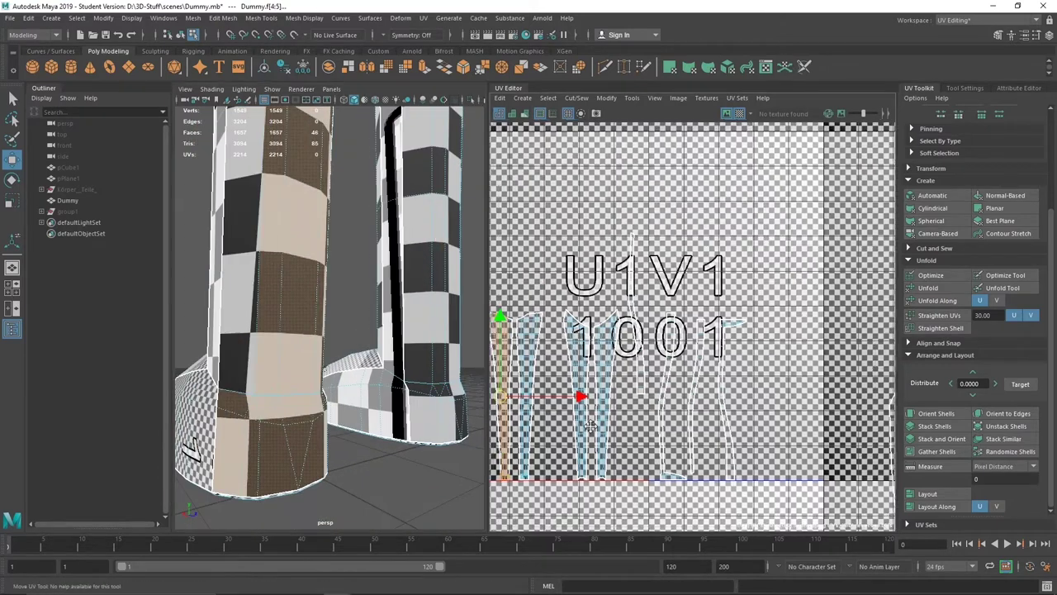
pyautogui.click(299, 273)
pyautogui.scroll(3, 552, 389)
# Auto-project the selected leg faces and add a neighbouring crotch face to the selection
pyautogui.click(932, 195)
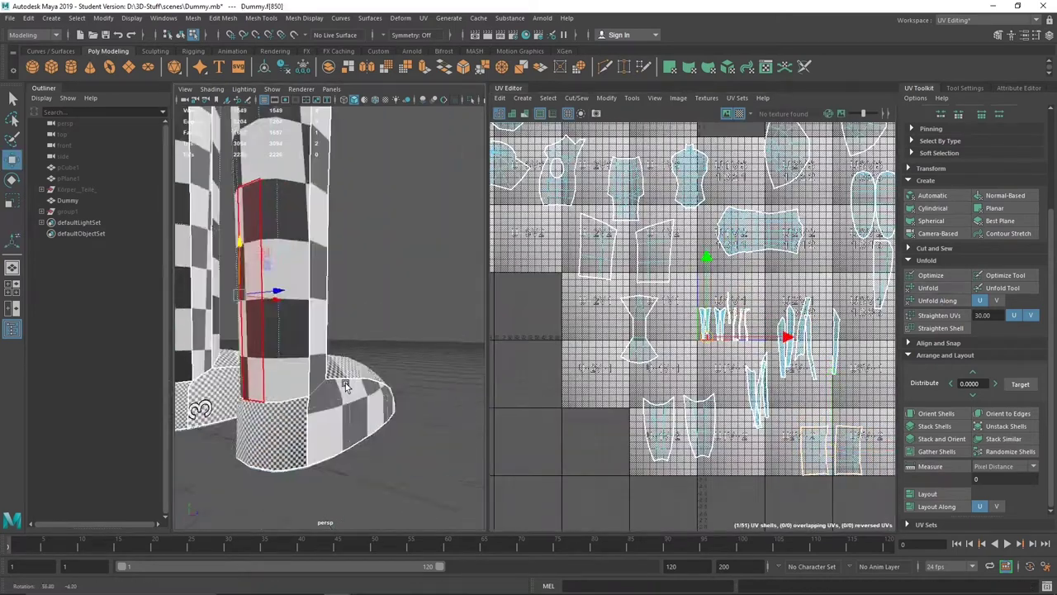
pyautogui.moveTo(330, 314)
pyautogui.keyDown('alt'); pyautogui.mouseDown()
pyautogui.moveTo(347, 265)
pyautogui.moveTo(379, 302)
pyautogui.moveTo(348, 322)
pyautogui.mouseUp(); pyautogui.keyUp('alt')
pyautogui.keyDown('shift'); pyautogui.click(345, 259); pyautogui.keyUp('shift')
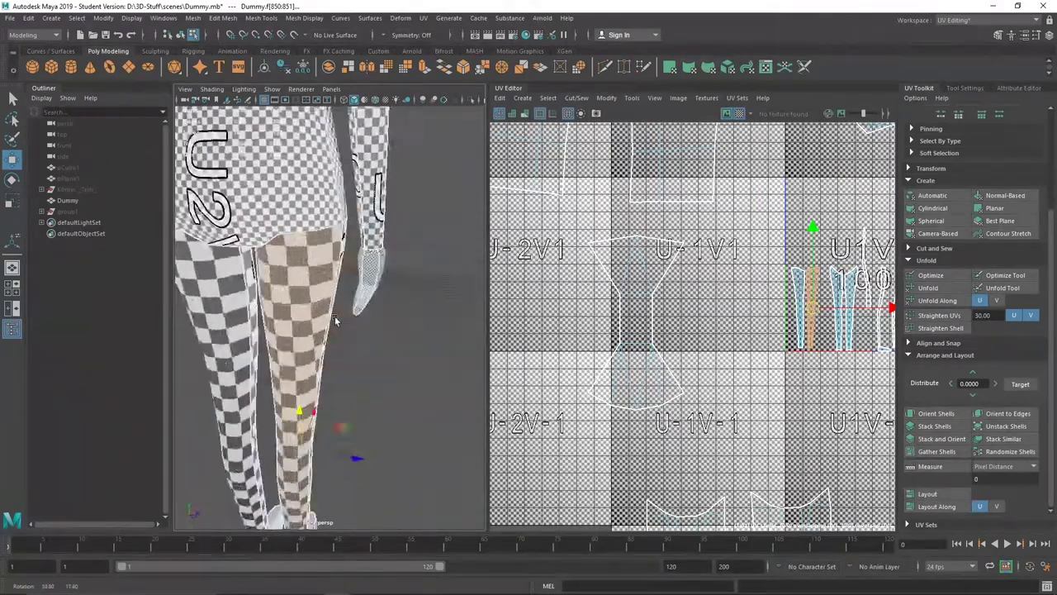
pyautogui.keyDown('alt'); pyautogui.moveTo(321, 253); pyautogui.dragTo(346, 400, button='right'); pyautogui.keyUp('alt')
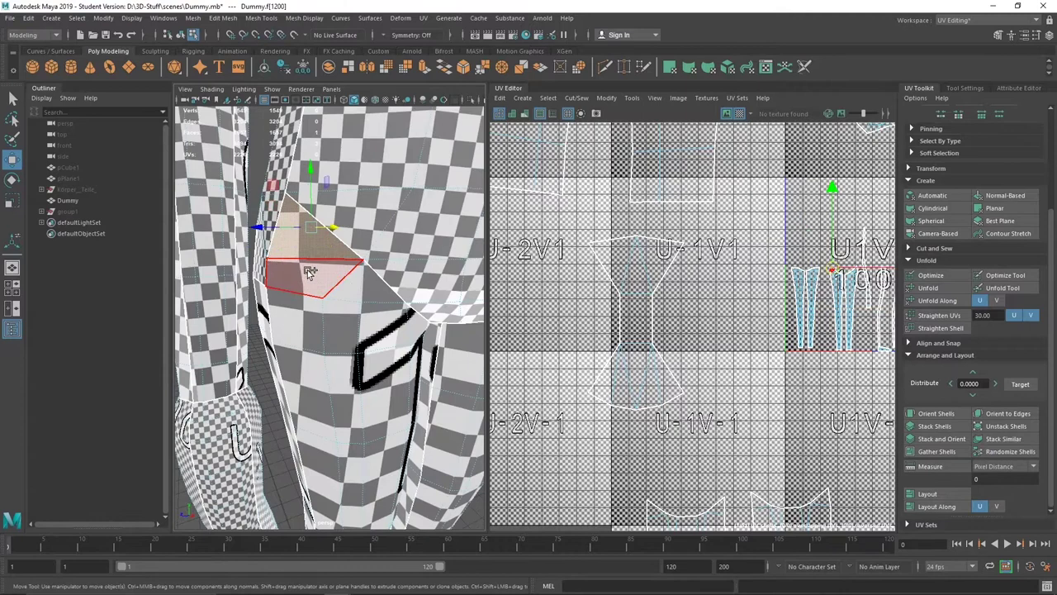
pyautogui.keyDown('alt'); pyautogui.moveTo(310, 272); pyautogui.dragTo(296, 322); pyautogui.keyUp('alt')
pyautogui.keyDown('alt'); pyautogui.moveTo(316, 387); pyautogui.dragTo(299, 402); pyautogui.keyUp('alt')
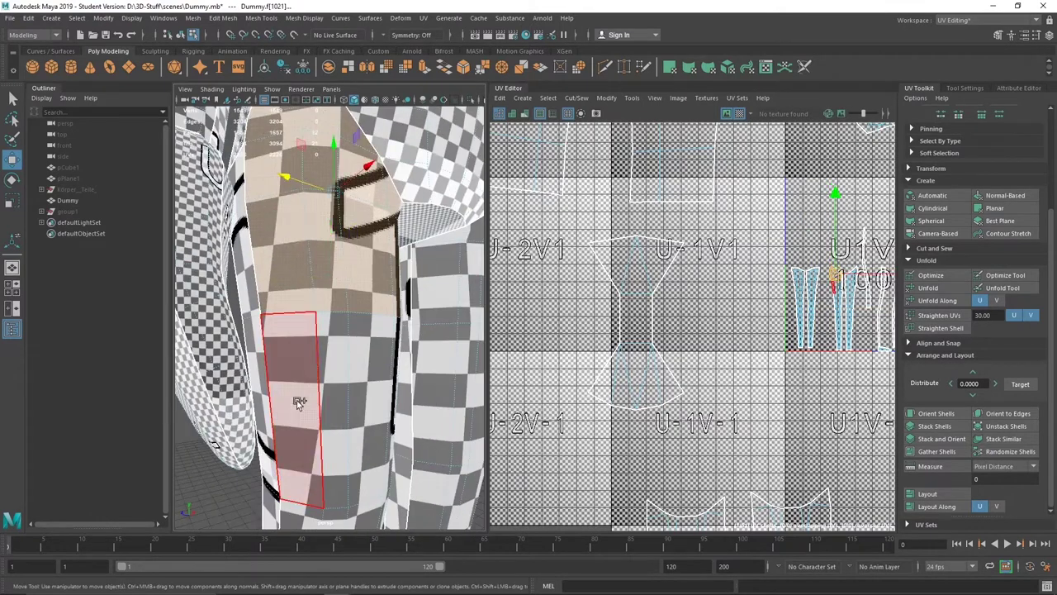
# Re-apply an Automatic projection to the leg and crotch faces and unfold them
pyautogui.scroll(-5, 357, 508)
pyautogui.scroll(-5, 797, 483)
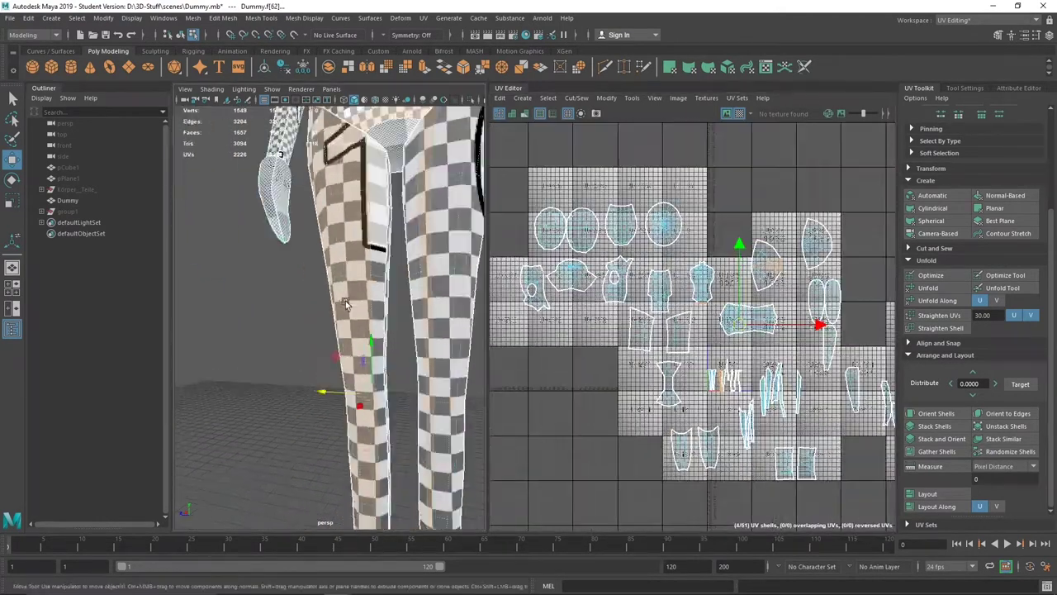
pyautogui.keyDown('alt'); pyautogui.moveTo(409, 396); pyautogui.dragTo(410, 289); pyautogui.keyUp('alt')
pyautogui.scroll(2, 769, 398)
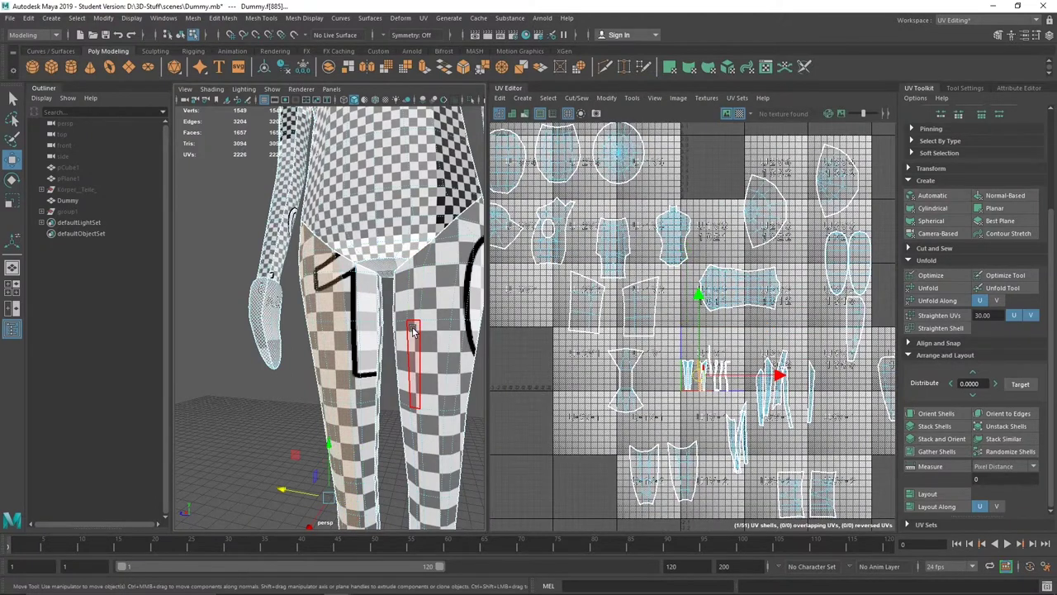
pyautogui.scroll(-2, 630, 205)
pyautogui.keyDown('alt'); pyautogui.moveTo(355, 330); pyautogui.dragTo(334, 276); pyautogui.keyUp('alt')
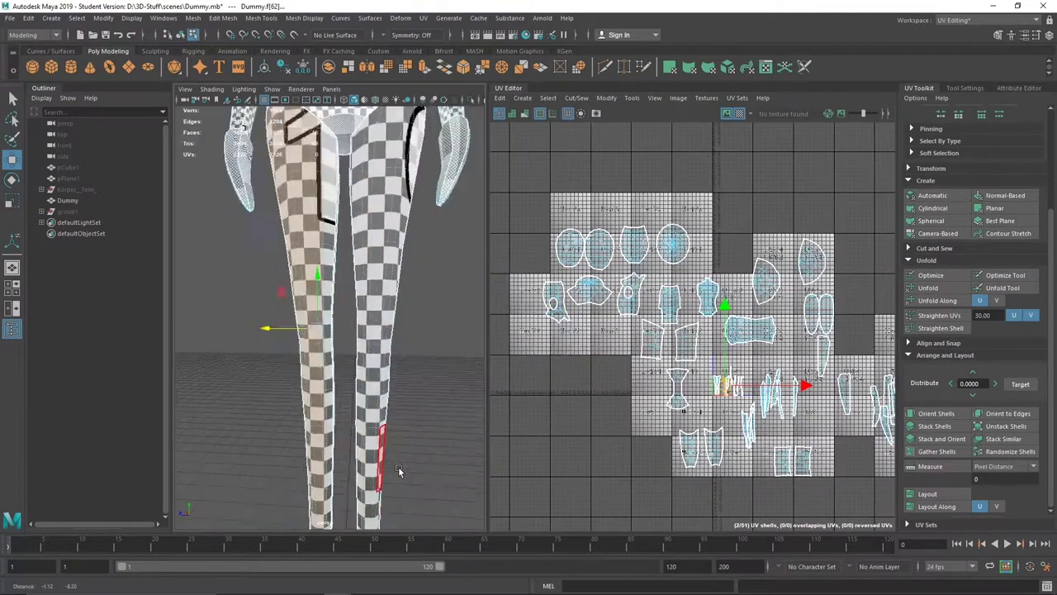
pyautogui.press('f')
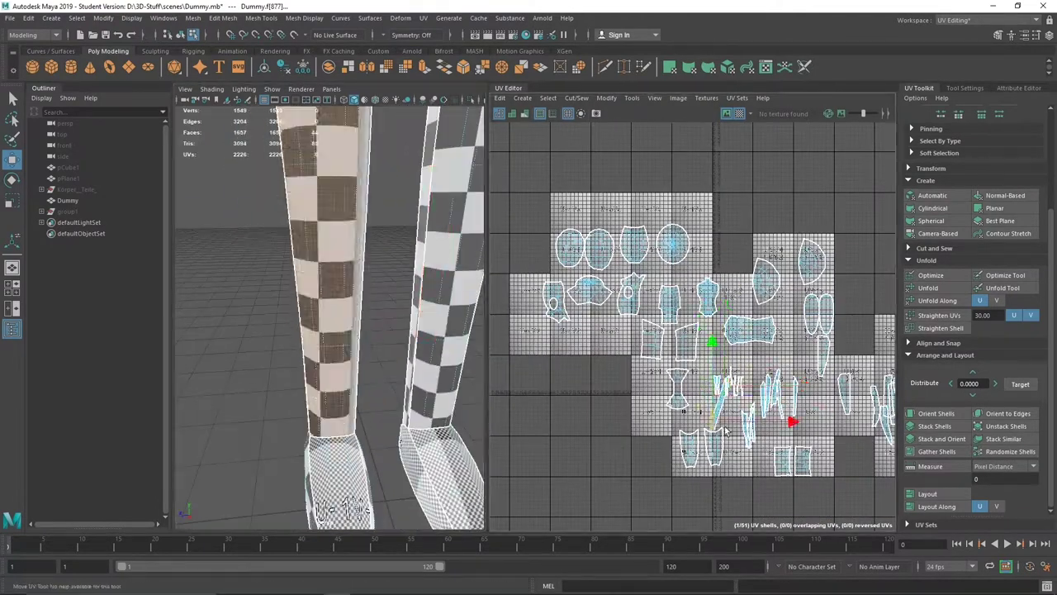
pyautogui.hotkey('ctrl', 'z')
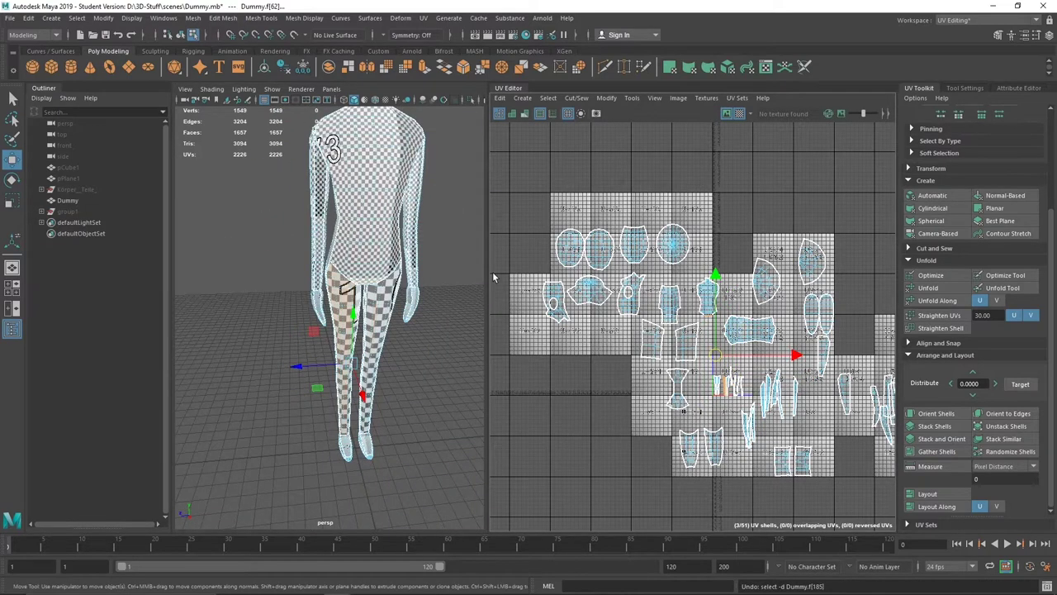
pyautogui.keyDown('alt'); pyautogui.moveTo(364, 457); pyautogui.dragTo(461, 404, button='right'); pyautogui.keyUp('alt')
pyautogui.moveTo(348, 256)
pyautogui.keyDown('alt'); pyautogui.mouseDown()
pyautogui.moveTo(278, 366)
pyautogui.moveTo(329, 373)
pyautogui.mouseUp(); pyautogui.keyUp('alt')
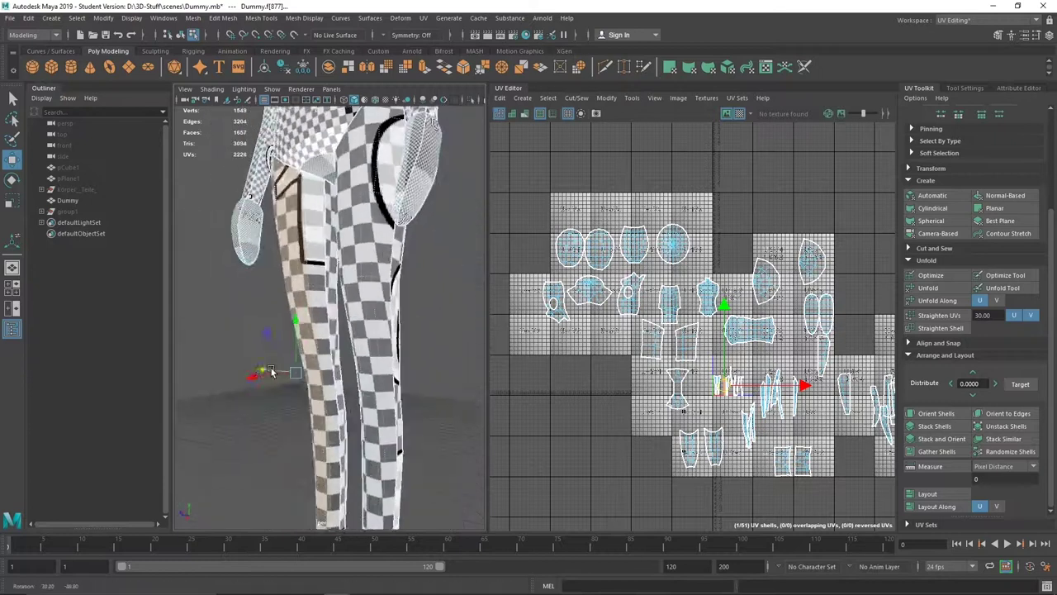
pyautogui.click(922, 198)
pyautogui.click(950, 289)
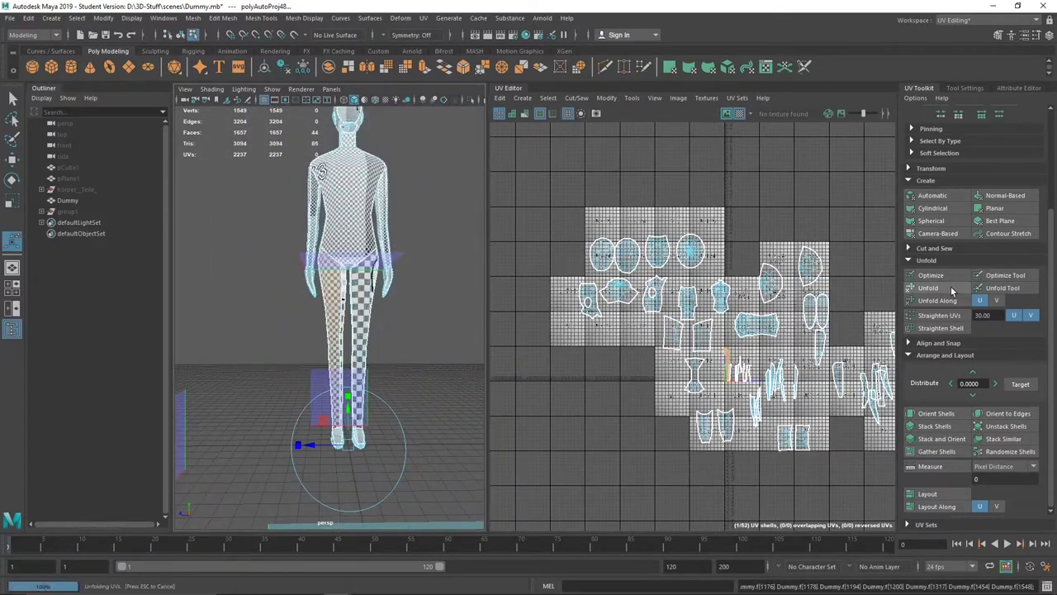
# Review the unfolded leg shells in both views and undo the last change
pyautogui.scroll(5, 322, 214)
pyautogui.scroll(3, 323, 258)
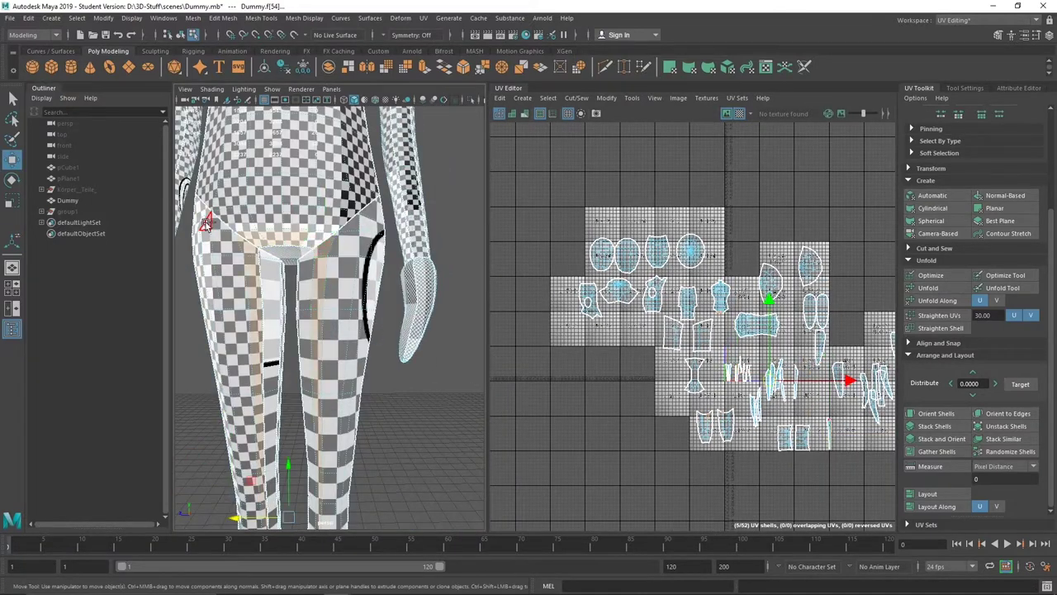
pyautogui.scroll(2, 678, 396)
pyautogui.scroll(2, 685, 435)
pyautogui.keyDown('alt'); pyautogui.moveTo(353, 244); pyautogui.dragTo(314, 273); pyautogui.keyUp('alt')
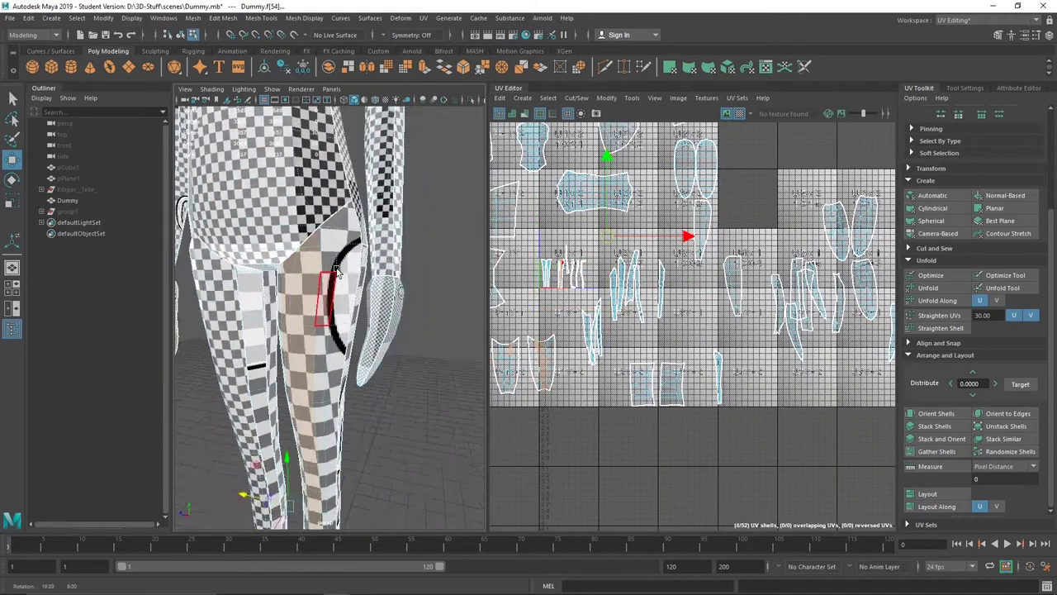
pyautogui.scroll(-3, 330, 290)
pyautogui.keyDown('alt'); pyautogui.moveTo(605, 435); pyautogui.dragTo(665, 419, button='middle'); pyautogui.keyUp('alt')
pyautogui.keyDown('alt'); pyautogui.moveTo(363, 347); pyautogui.dragTo(392, 362); pyautogui.keyUp('alt')
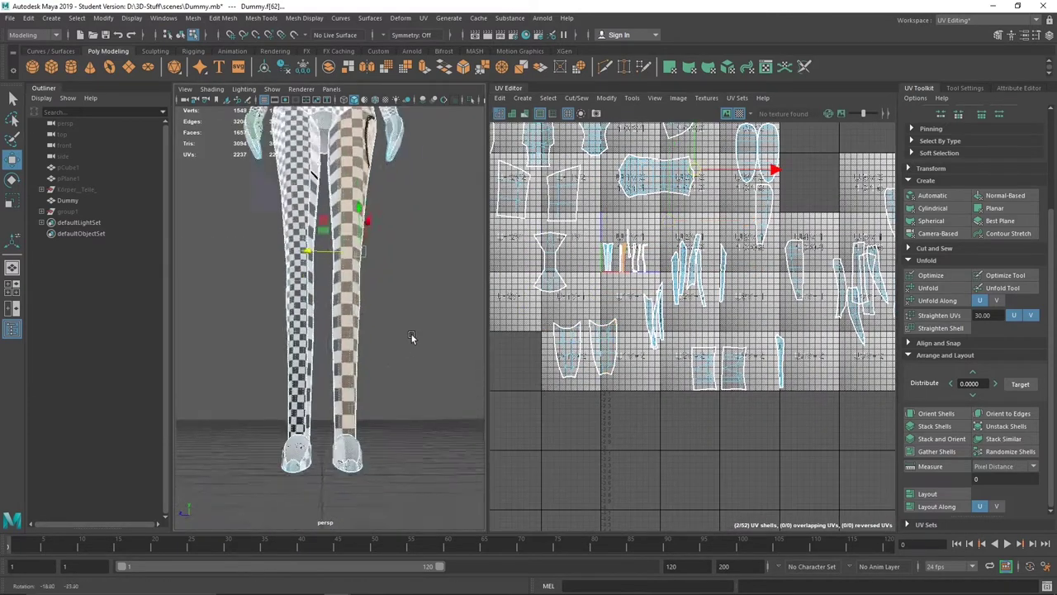
pyautogui.hotkey('ctrl', 'z')
pyautogui.hotkey('ctrl', 'z')
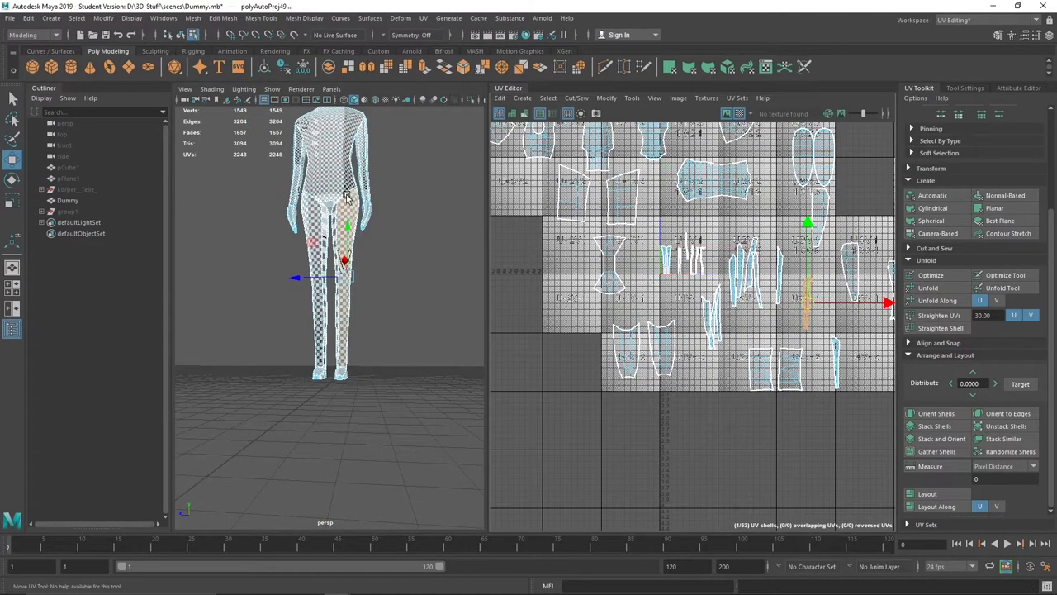
# Pick out a vertical strip of leg faces, then clear it and frame the lower legs
pyautogui.click(320, 182)
pyautogui.press('f')
pyautogui.moveTo(371, 229)
pyautogui.keyDown('alt'); pyautogui.mouseDown()
pyautogui.moveTo(284, 371)
pyautogui.moveTo(319, 306)
pyautogui.moveTo(410, 314)
pyautogui.mouseUp(); pyautogui.keyUp('alt')
pyautogui.doubleClick(284, 372)
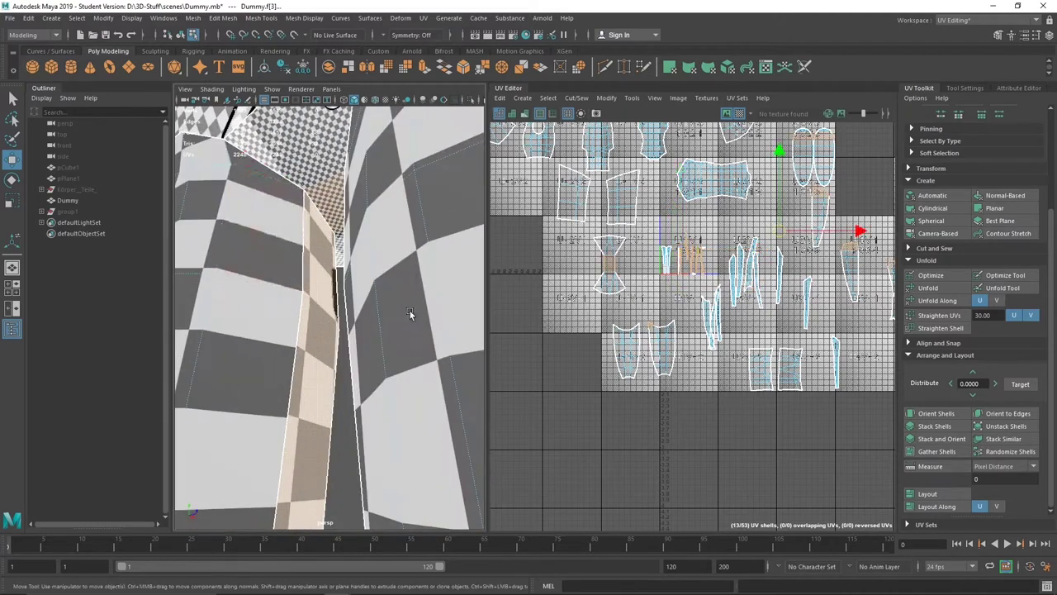
pyautogui.scroll(-2, 694, 347)
pyautogui.moveTo(850, 423); pyautogui.dragTo(704, 464)
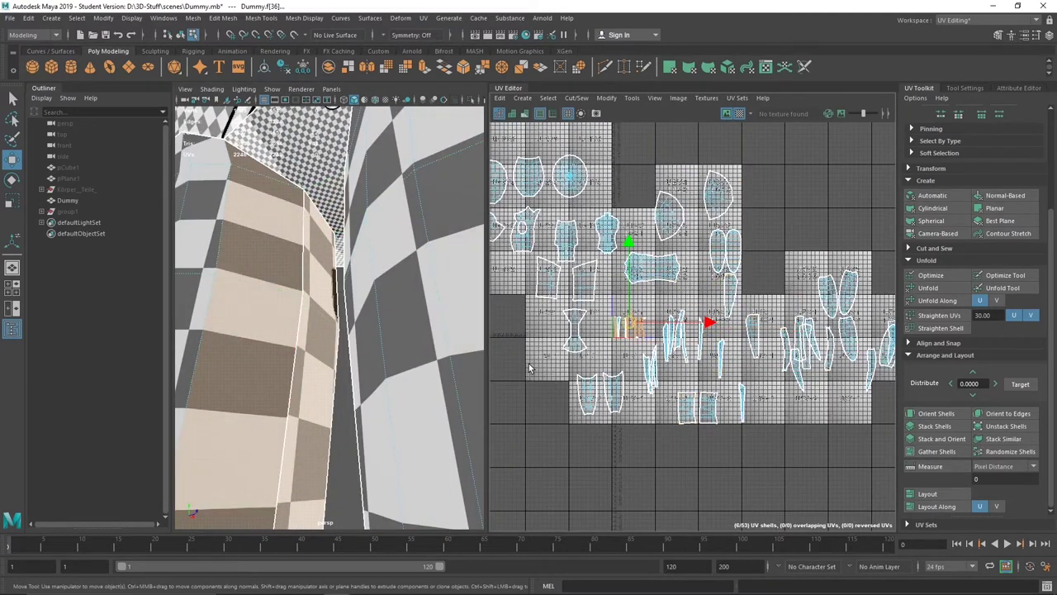
pyautogui.press('a')
pyautogui.press('f')
pyautogui.keyDown('alt'); pyautogui.moveTo(330, 418); pyautogui.dragTo(273, 248, button='right'); pyautogui.keyUp('alt')
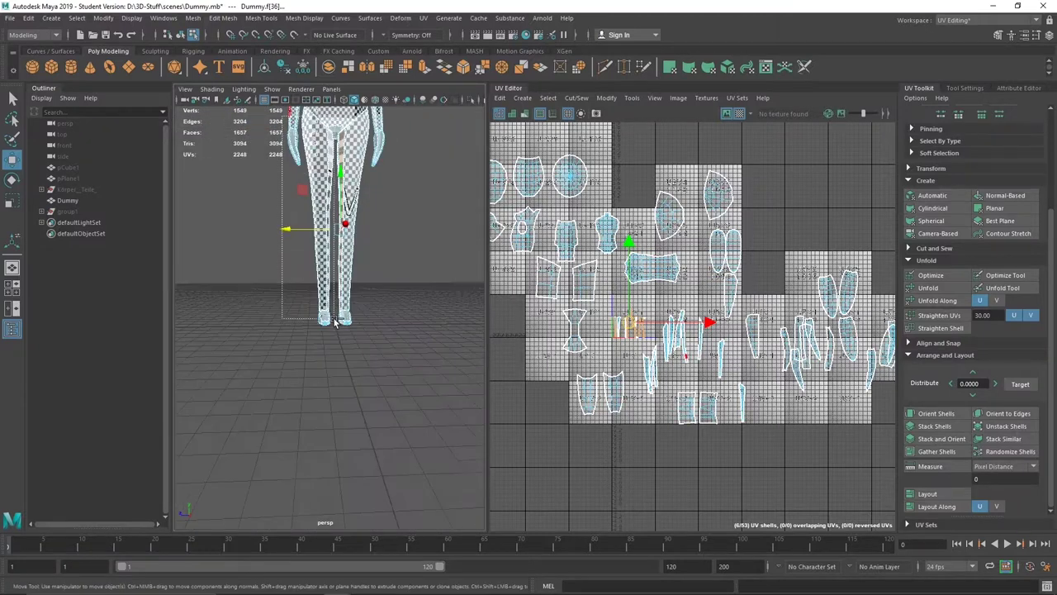
pyautogui.keyDown('alt'); pyautogui.moveTo(333, 345); pyautogui.dragTo(247, 292); pyautogui.keyUp('alt')
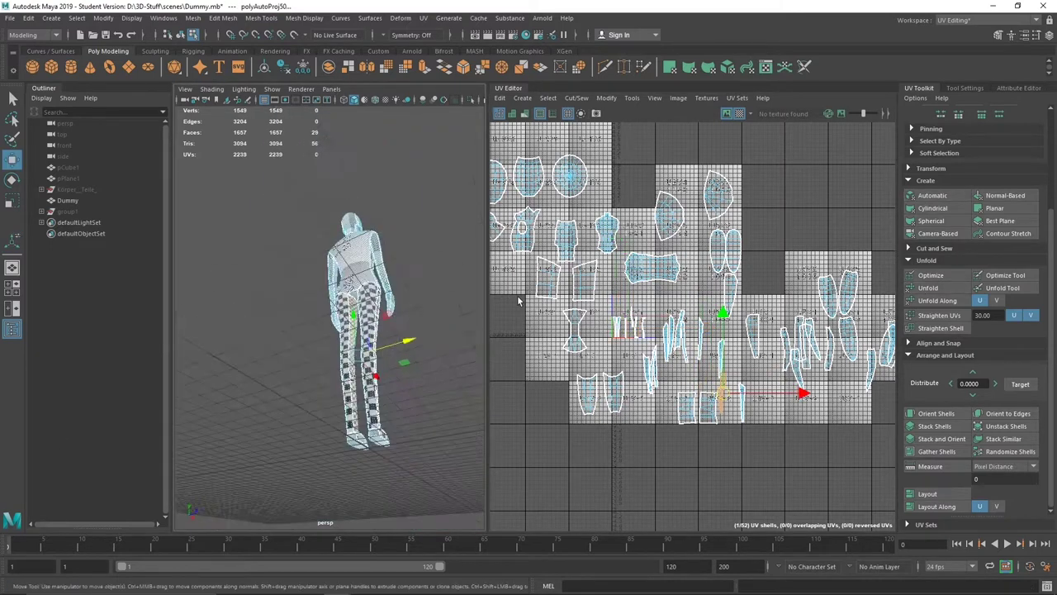
# Adjust the leg and crotch face selection and frame it in both views
pyautogui.scroll(5, 355, 330)
pyautogui.click(355, 388)
pyautogui.keyDown('alt'); pyautogui.moveTo(432, 389); pyautogui.dragTo(372, 284); pyautogui.keyUp('alt')
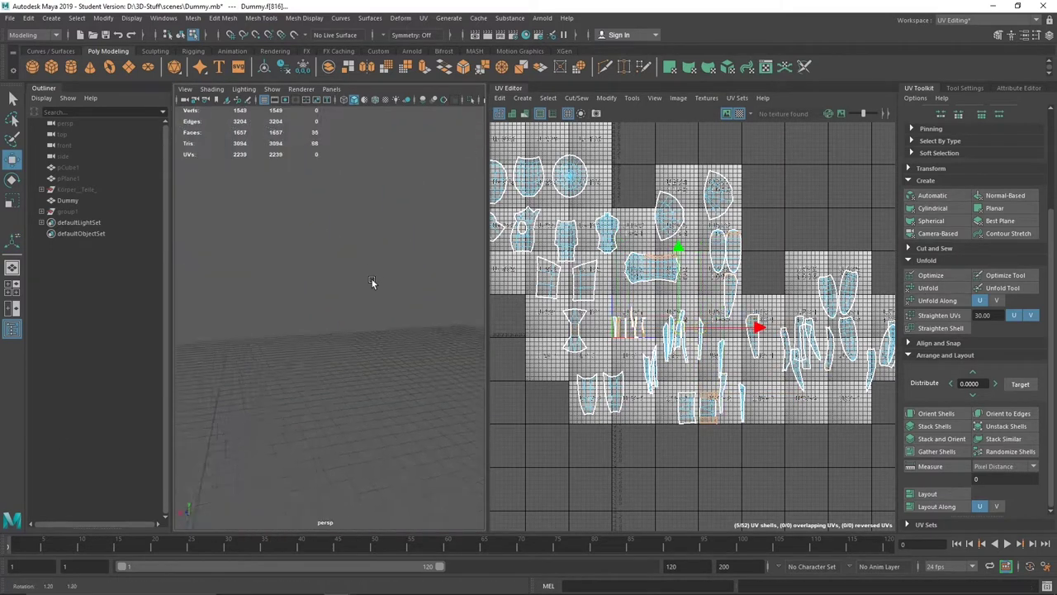
pyautogui.hotkey('ctrl', 'z')
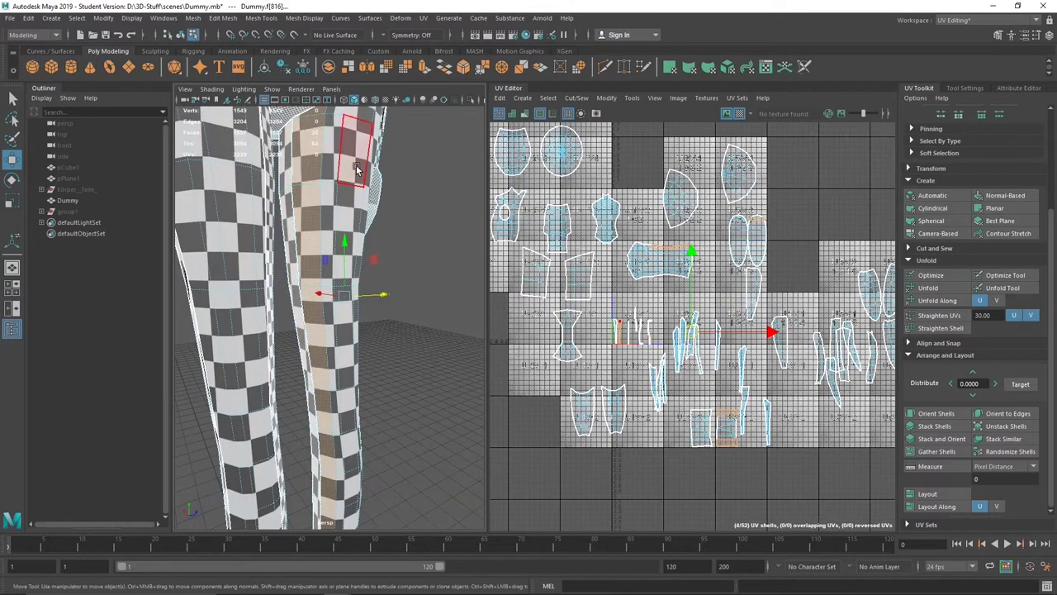
pyautogui.scroll(-5, 356, 169)
pyautogui.scroll(8, 340, 197)
pyautogui.keyDown('shift'); pyautogui.click(339, 197); pyautogui.keyUp('shift')
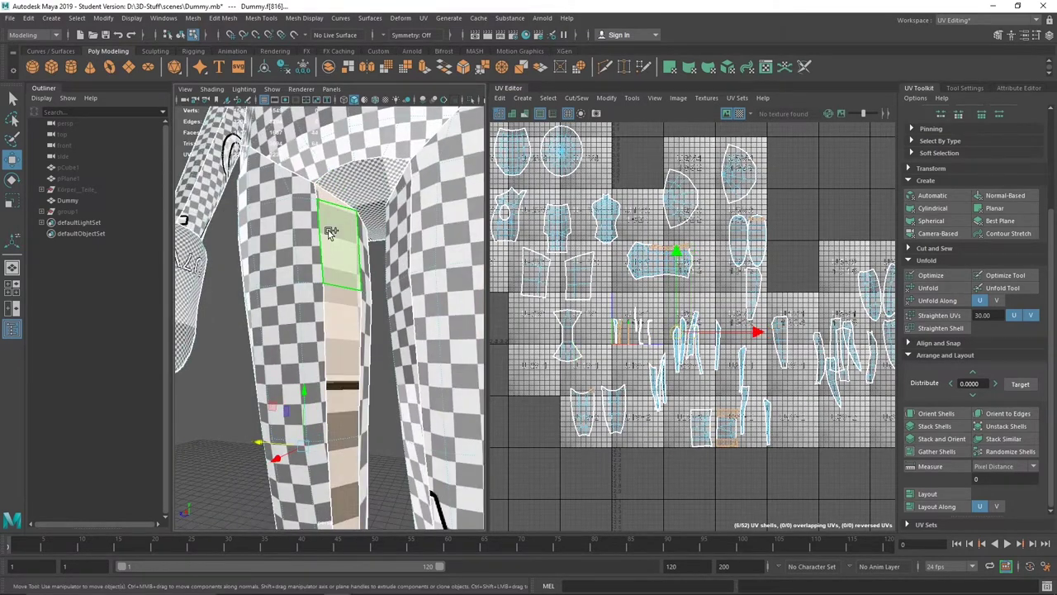
pyautogui.scroll(-6, 322, 289)
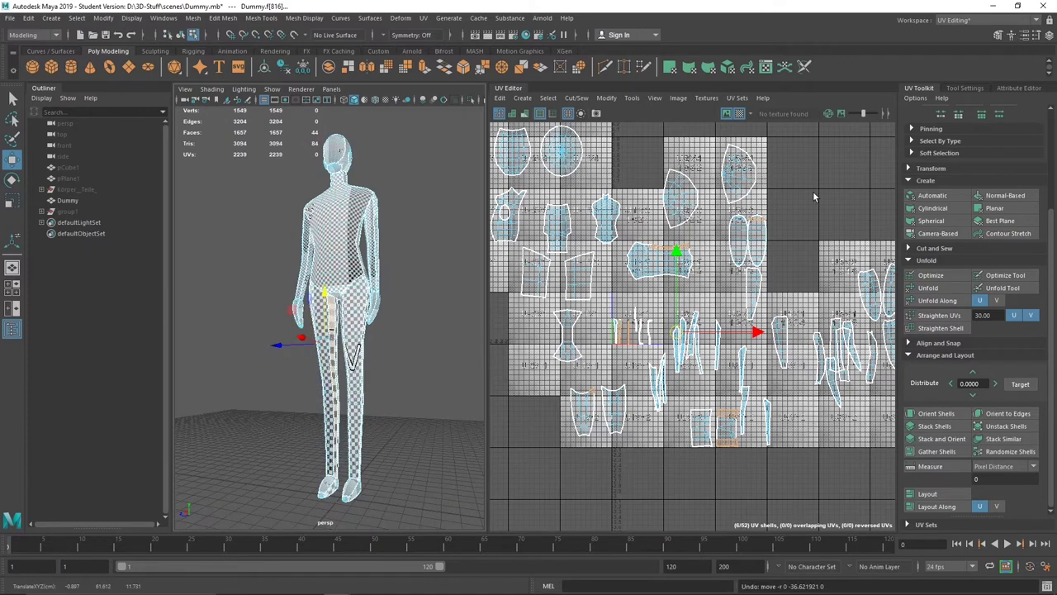
pyautogui.press('f')
pyautogui.press('f')
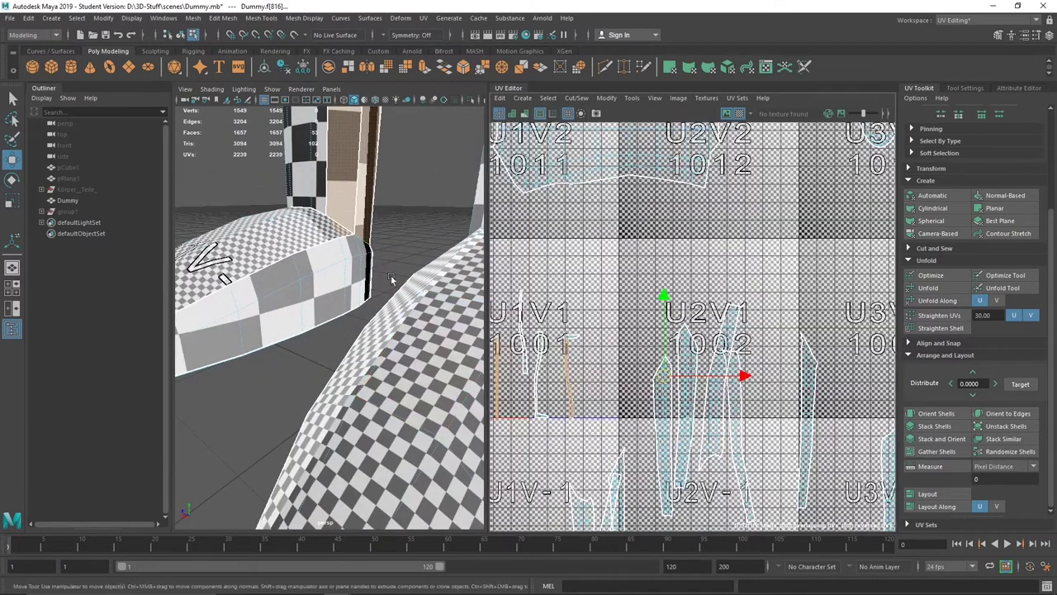
pyautogui.scroll(-5, 391, 279)
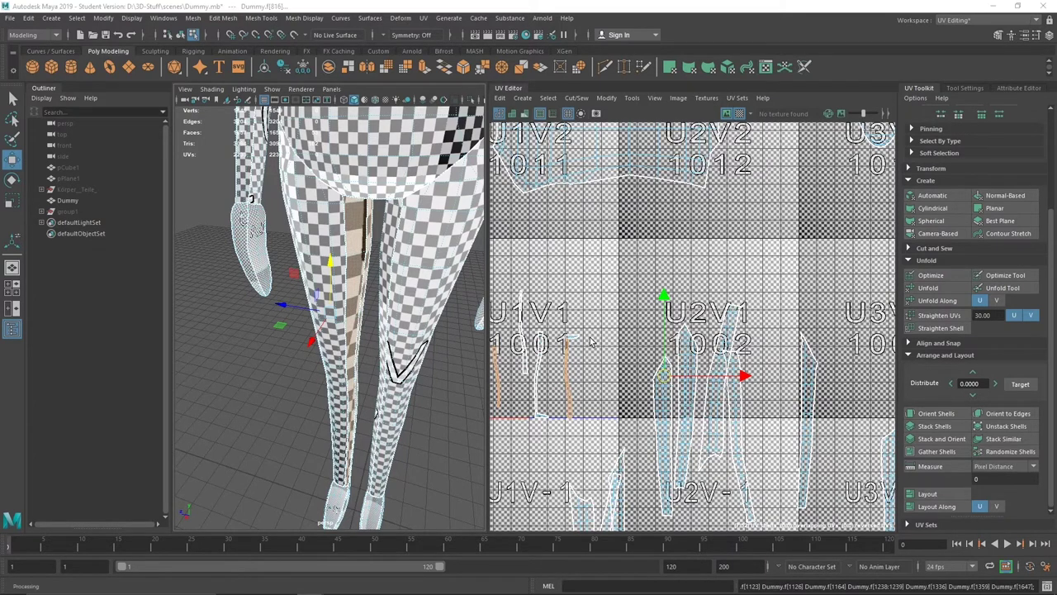
pyautogui.press('a')
# Pick a lower-leg face, switch to UV selection, and apply an Automatic projection
pyautogui.click(740, 272)
pyautogui.press('f')
pyautogui.press('f')
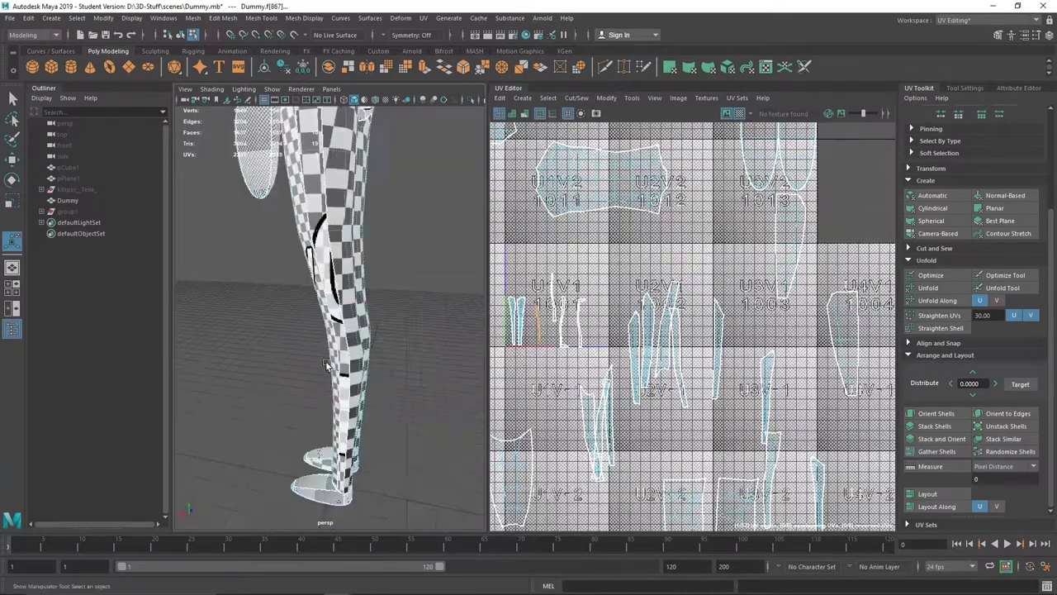
pyautogui.scroll(2, 562, 355)
pyautogui.scroll(3, 581, 377)
pyautogui.scroll(5, 581, 378)
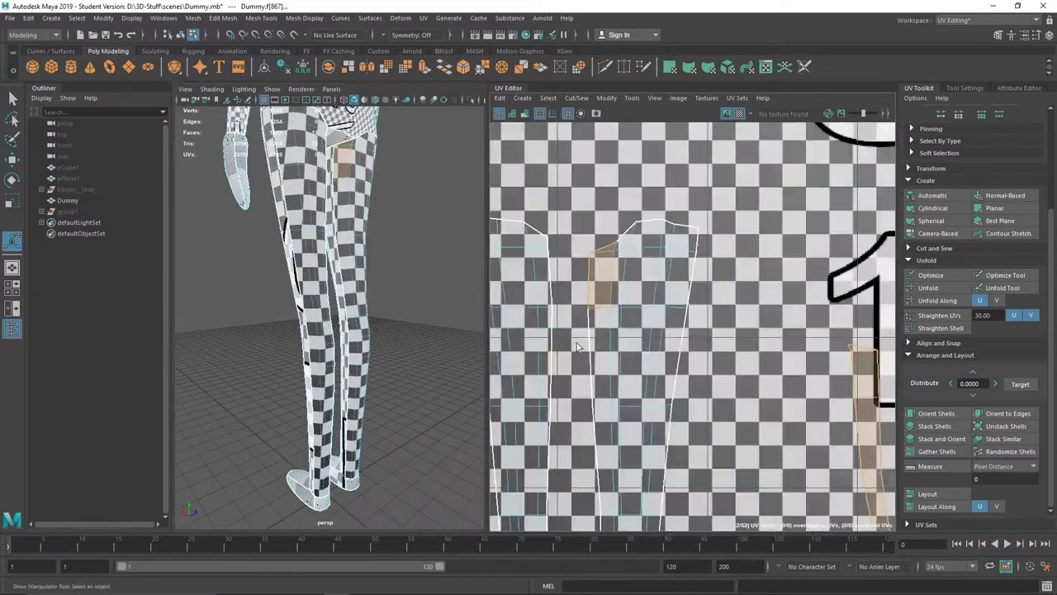
pyautogui.press('F12')
pyautogui.scroll(-5, 664, 361)
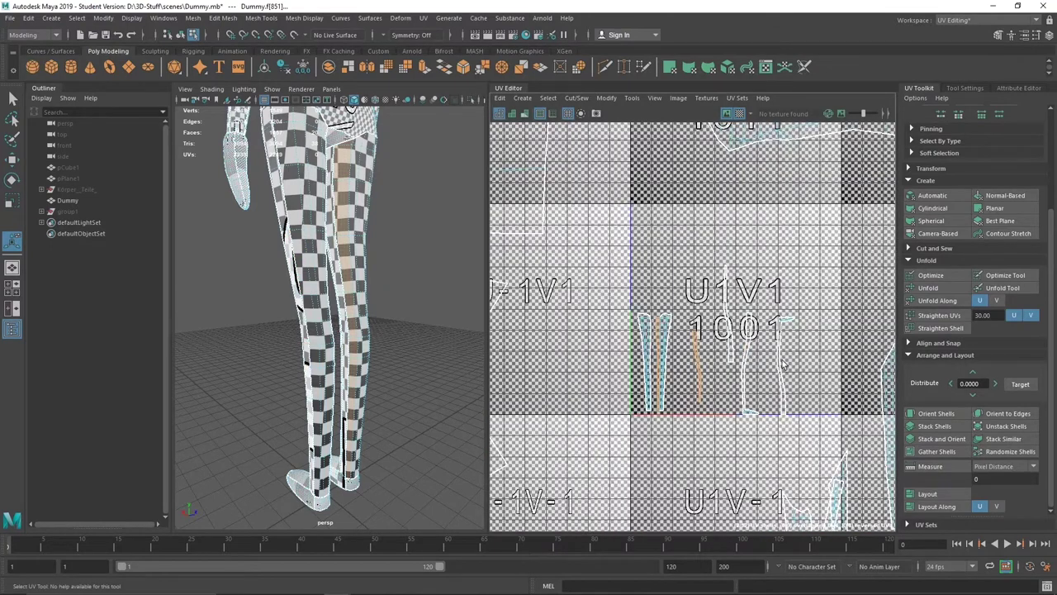
pyautogui.click(933, 196)
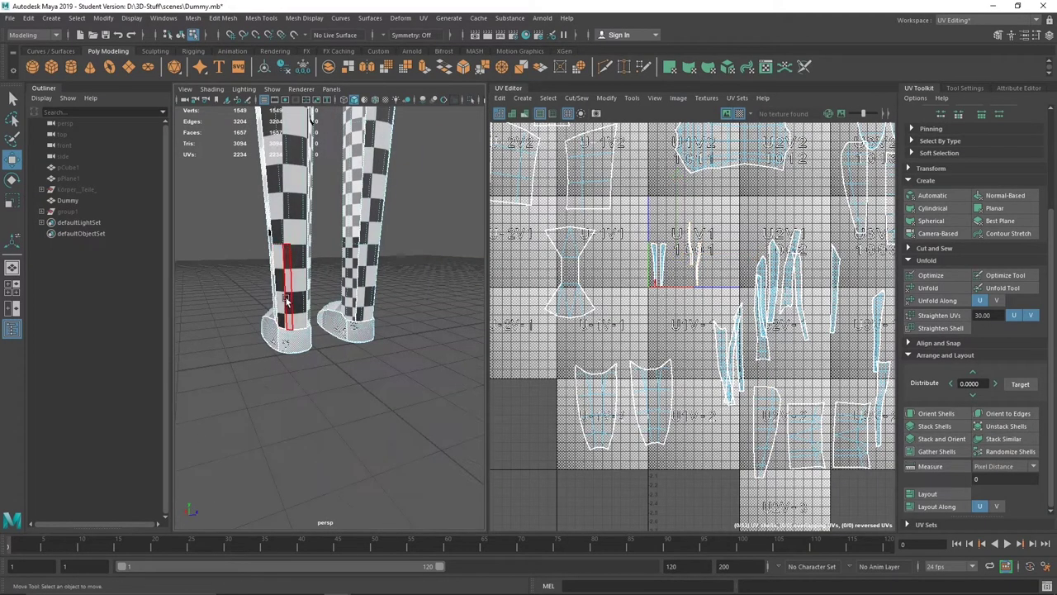
# Apply Automatic projections to successive lower-leg strips, ending with polyAutoProj57
pyautogui.click(932, 195)
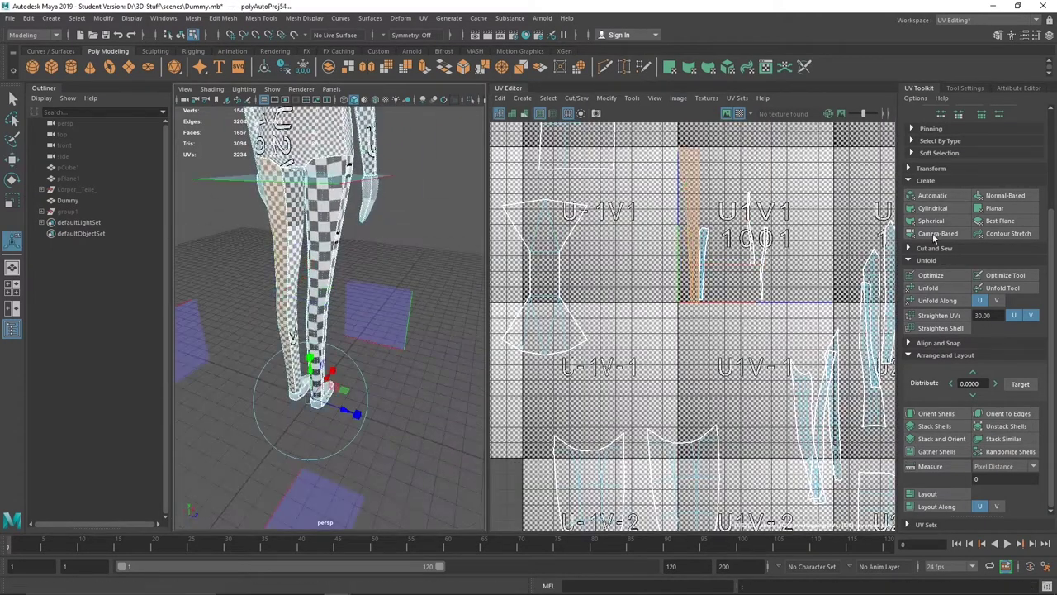
pyautogui.moveTo(448, 326)
pyautogui.keyDown('alt'); pyautogui.mouseDown()
pyautogui.moveTo(336, 263)
pyautogui.moveTo(353, 209)
pyautogui.moveTo(330, 248)
pyautogui.mouseUp(); pyautogui.keyUp('alt')
pyautogui.click(834, 281)
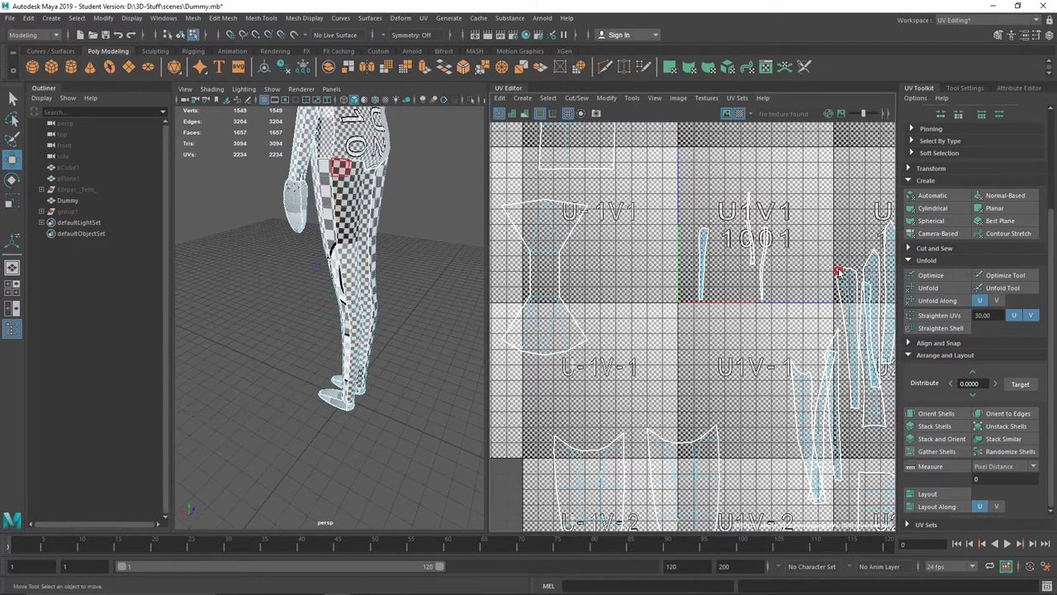
pyautogui.click(756, 245)
pyautogui.moveTo(347, 247)
pyautogui.keyDown('alt'); pyautogui.mouseDown()
pyautogui.moveTo(397, 218)
pyautogui.moveTo(388, 248)
pyautogui.mouseUp(); pyautogui.keyUp('alt')
pyautogui.click(932, 195)
pyautogui.moveTo(482, 304)
pyautogui.keyDown('alt'); pyautogui.mouseDown()
pyautogui.moveTo(220, 307)
pyautogui.moveTo(326, 167)
pyautogui.mouseUp(); pyautogui.keyUp('alt')
pyautogui.click(326, 167)
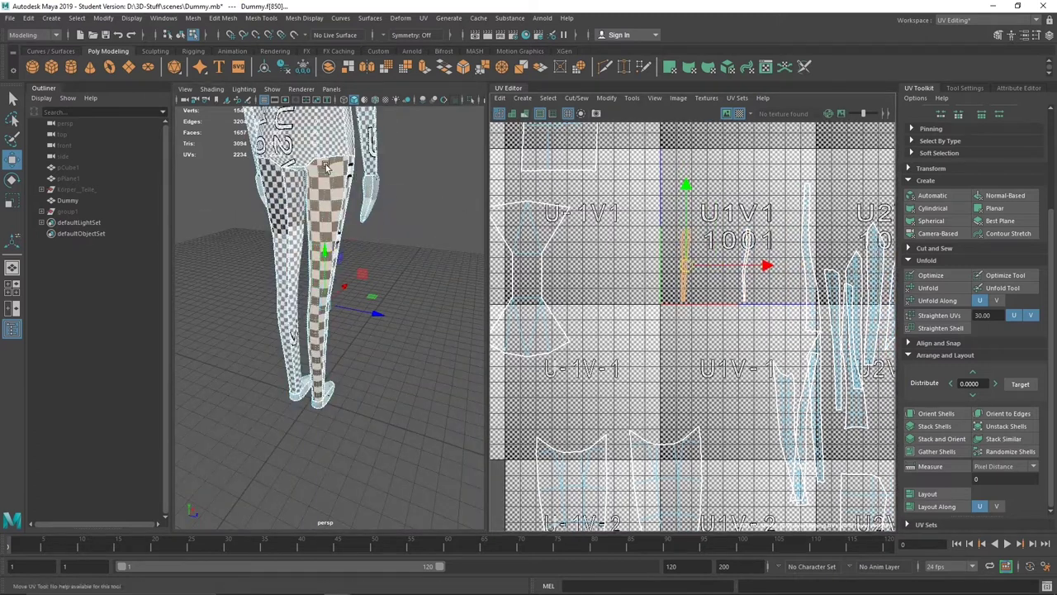
pyautogui.click(936, 196)
pyautogui.click(948, 200)
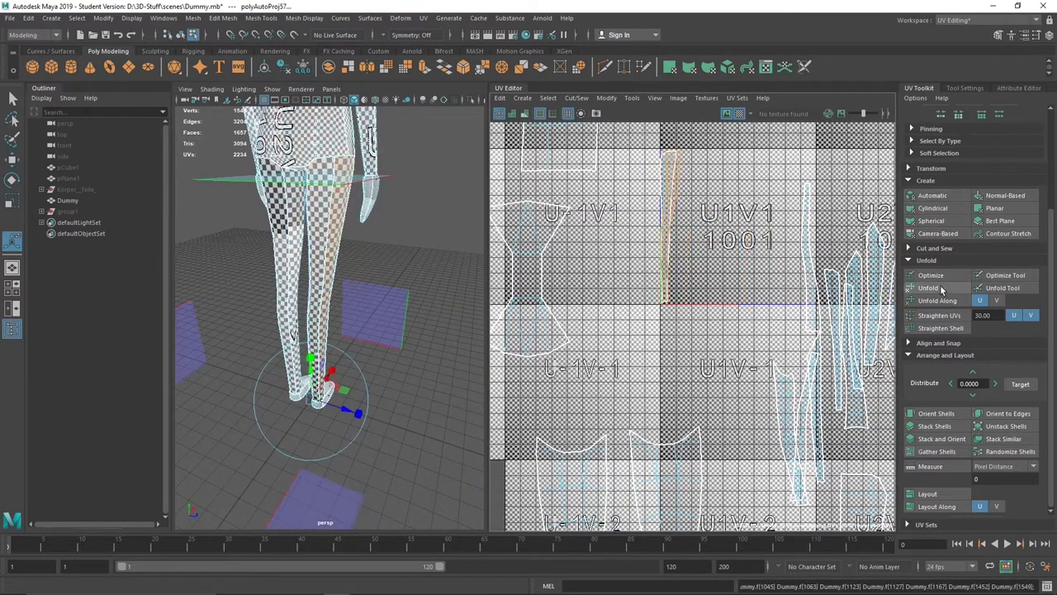
# Select every face of the Dummy and pack all UV shells with Layout
pyautogui.moveTo(549, 125); pyautogui.dragTo(821, 281)
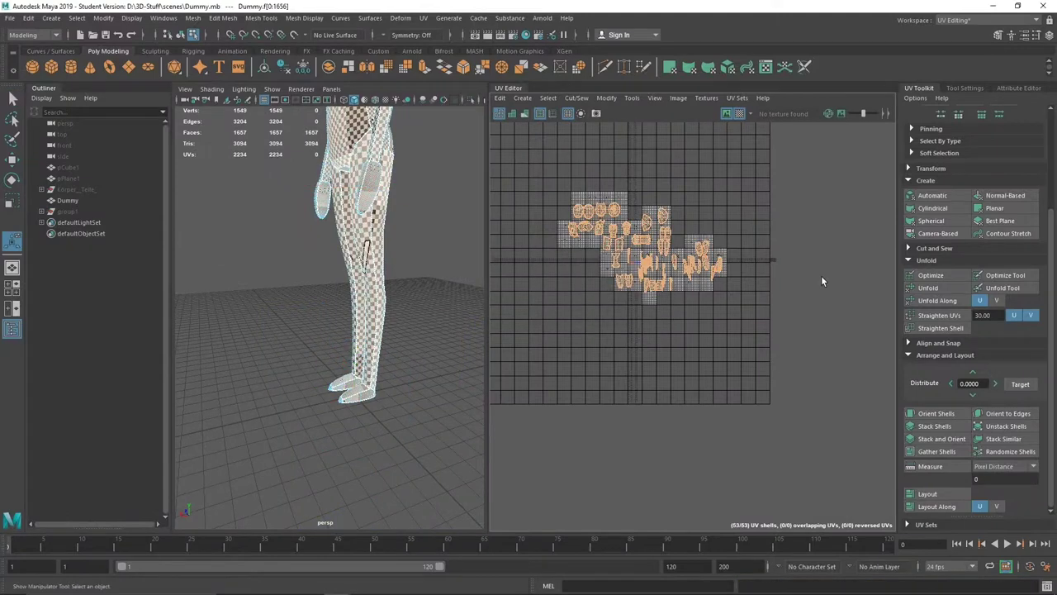
pyautogui.hotkey('ctrl', 'z')
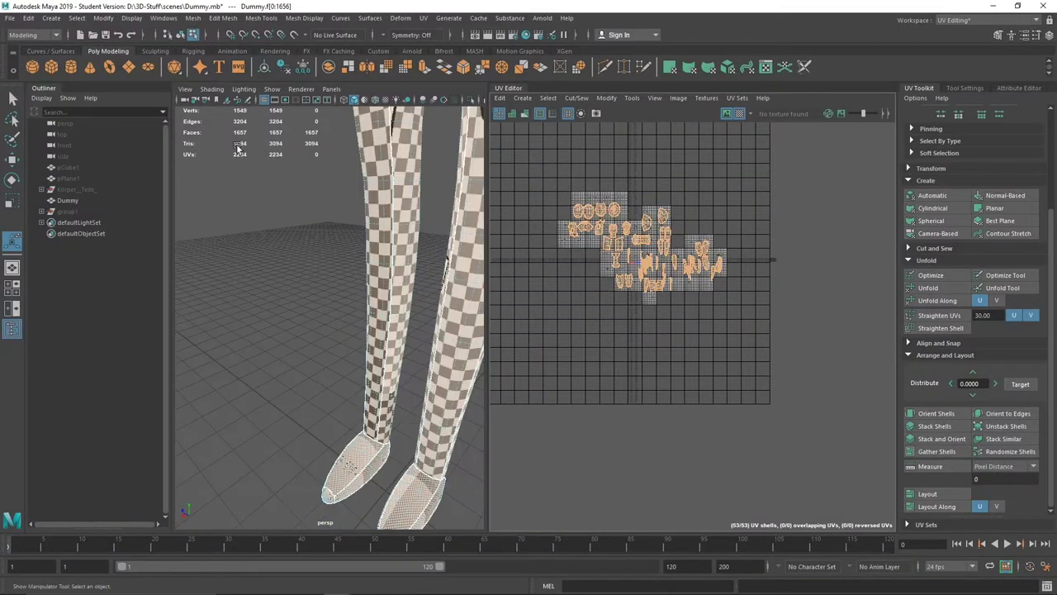
pyautogui.keyDown('alt'); pyautogui.moveTo(355, 273); pyautogui.dragTo(404, 296); pyautogui.keyUp('alt')
pyautogui.click(927, 494)
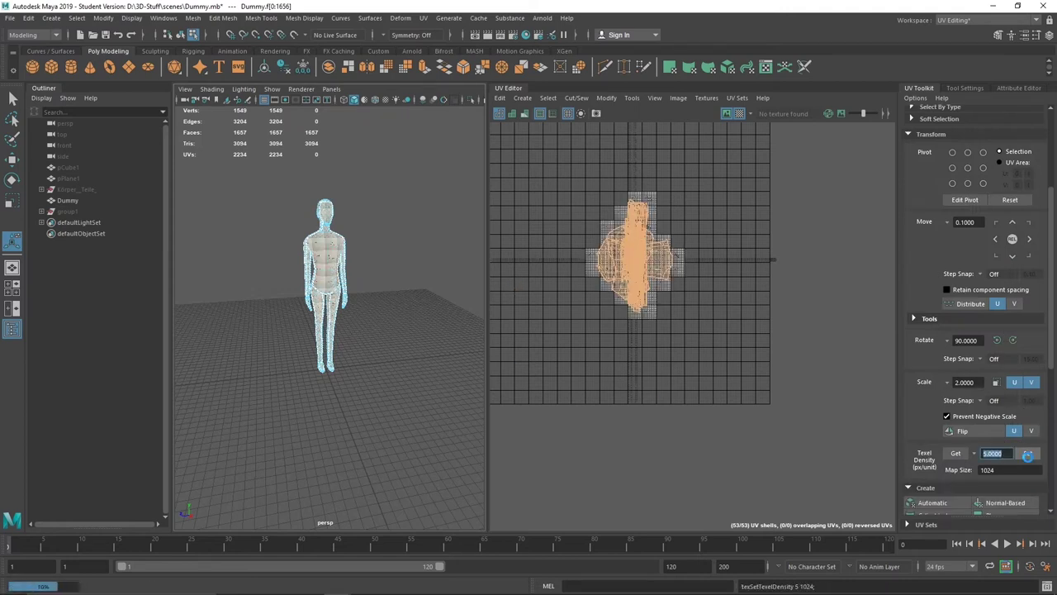
pyautogui.press('f')
pyautogui.scroll(-5, 970, 480)
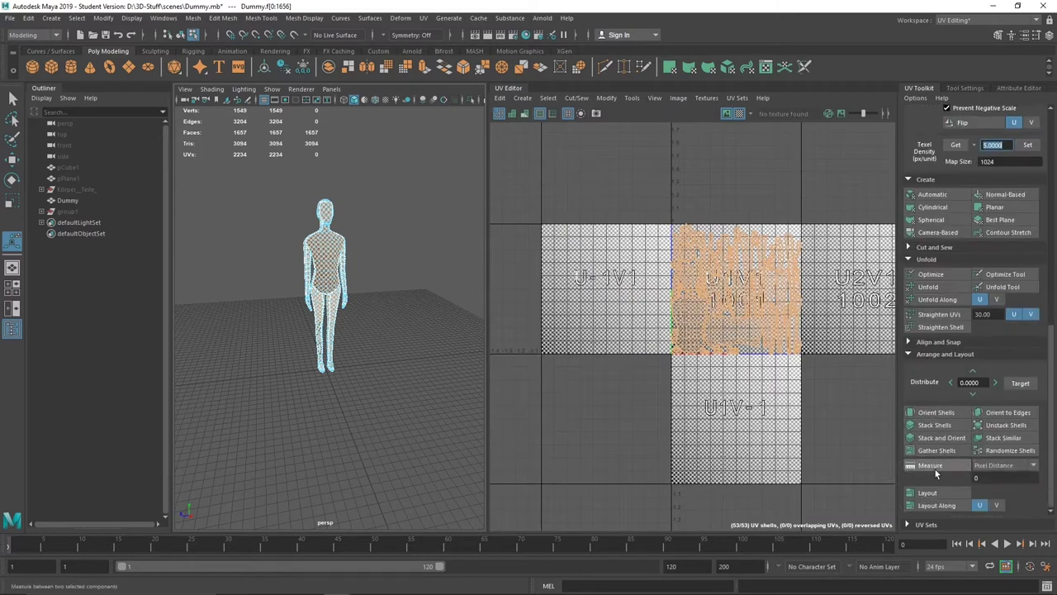
pyautogui.scroll(2, 737, 416)
# Sample shell texel densities to verify about 5 px/unit at map size 1024
pyautogui.click(698, 330)
pyautogui.scroll(2, 955, 314)
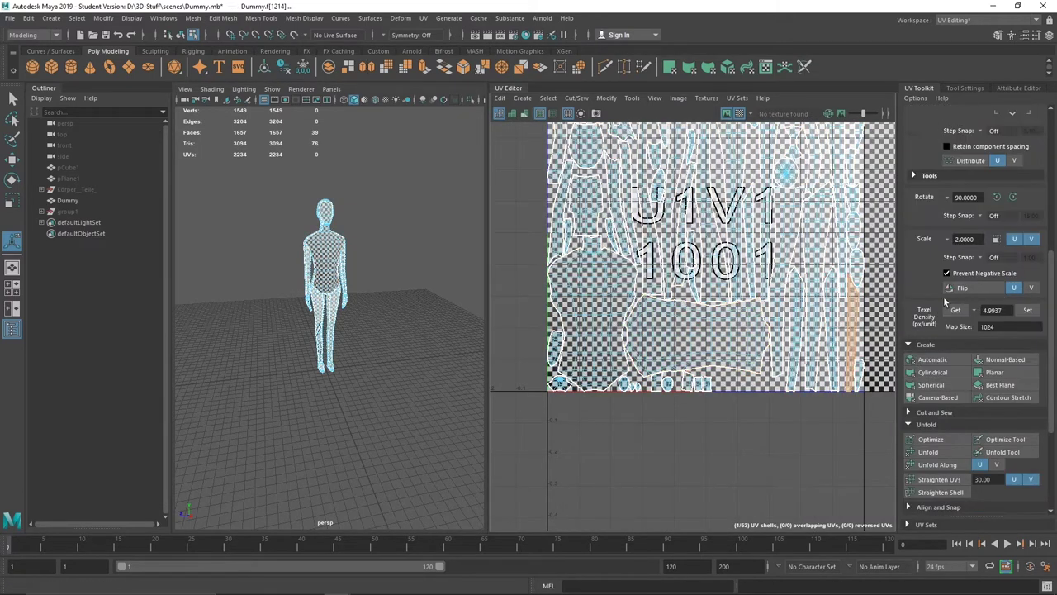
pyautogui.click(956, 311)
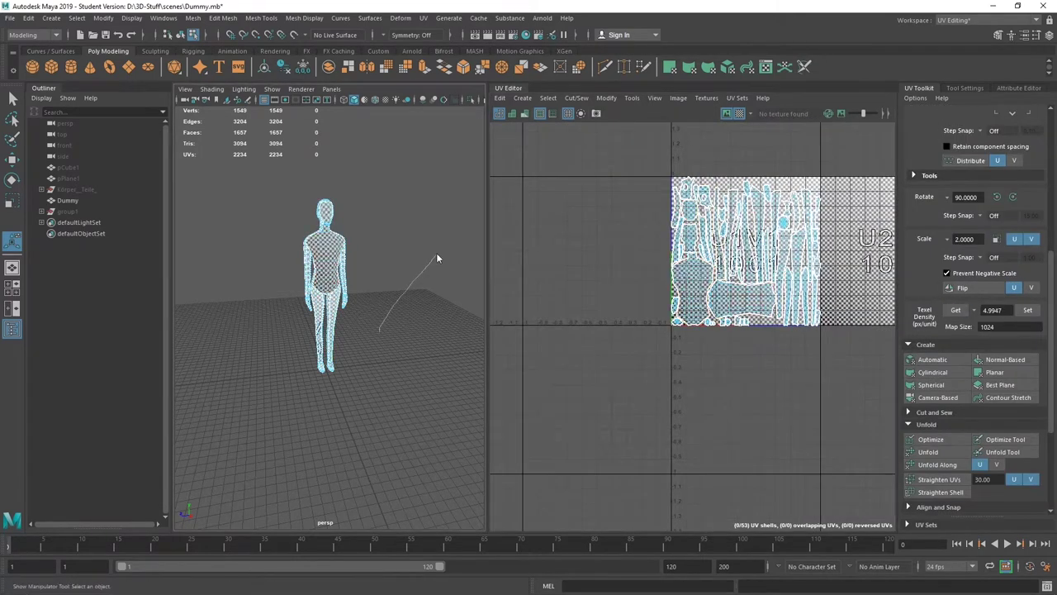
pyautogui.click(322, 284)
pyautogui.scroll(4, 714, 280)
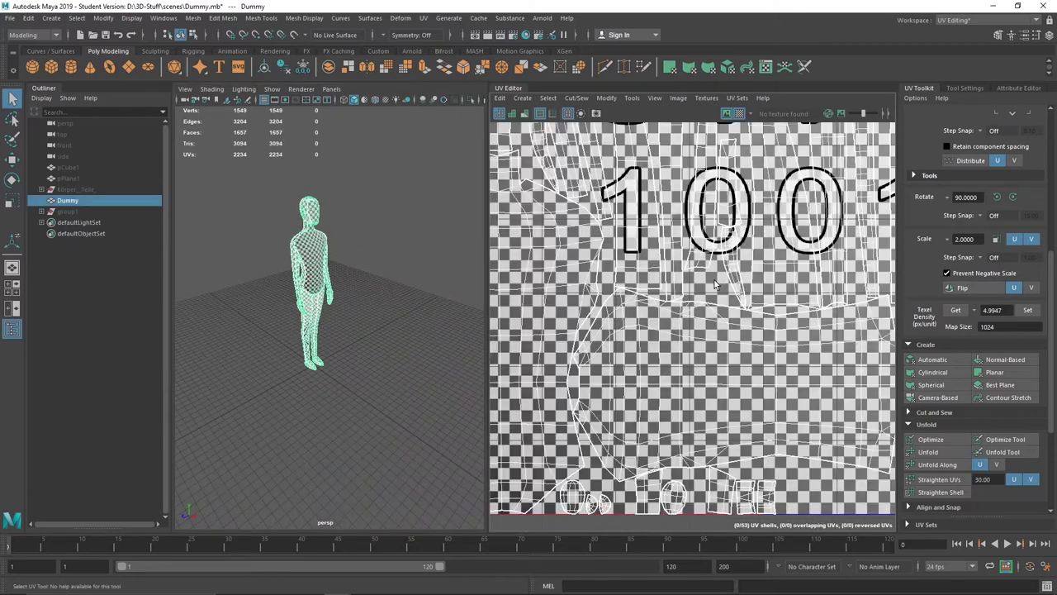
pyautogui.click(676, 459)
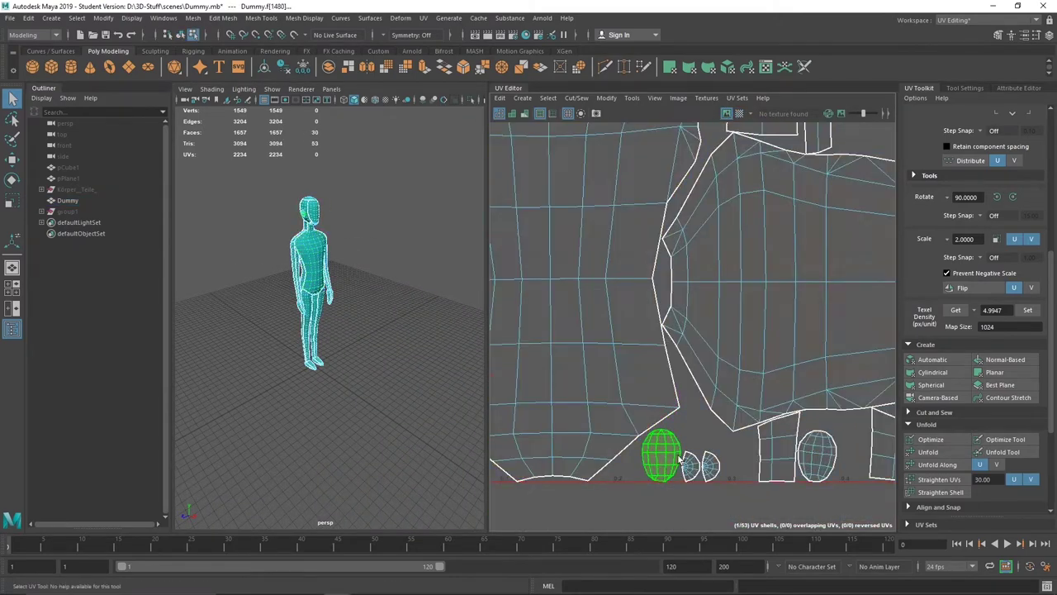
pyautogui.scroll(-3, 703, 385)
pyautogui.scroll(-4, 802, 329)
# Select all UV shells and set Shell Padding to 4 pixels in Layout UVs Options
pyautogui.moveTo(611, 136); pyautogui.dragTo(962, 507)
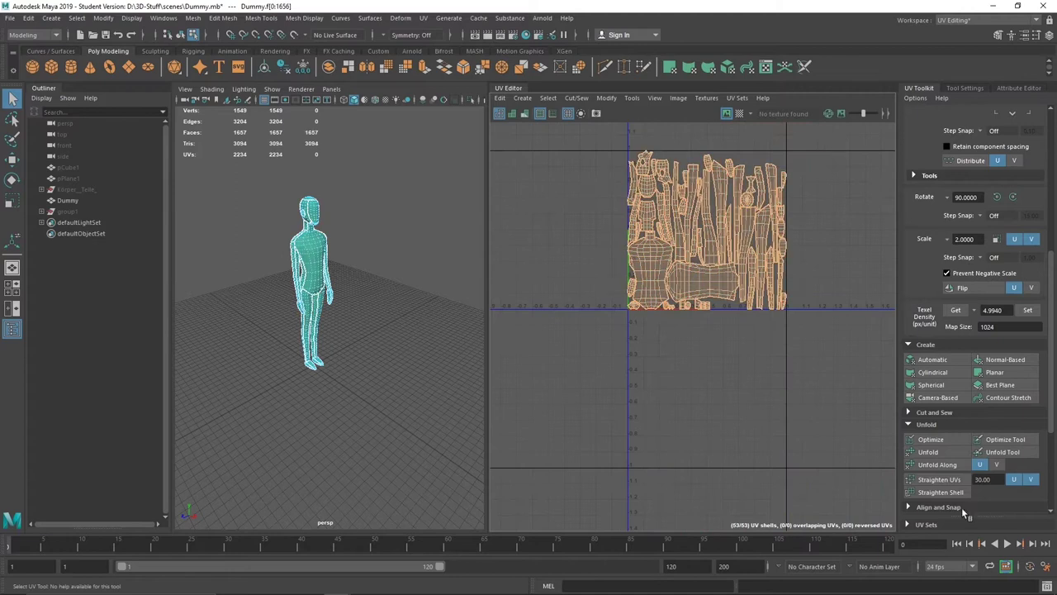
pyautogui.scroll(-5, 961, 508)
pyautogui.keyDown('shift'); pyautogui.click(941, 492); pyautogui.keyUp('shift')
pyautogui.press('Return')
pyautogui.click(780, 572)
pyautogui.moveTo(743, 197); pyautogui.dragTo(347, 252)
pyautogui.scroll(5, 845, 355)
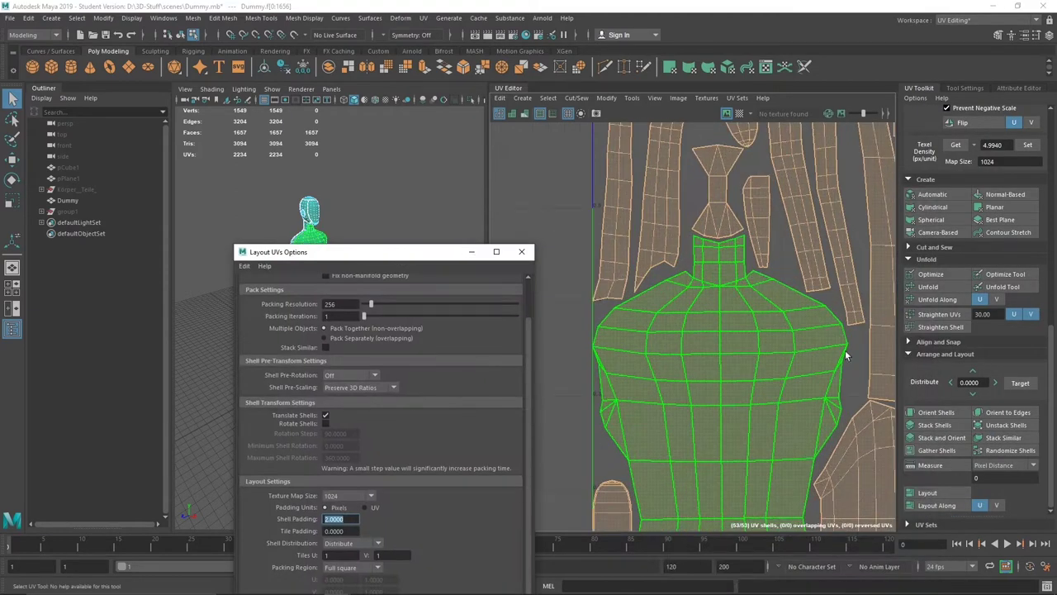
pyautogui.scroll(3, 846, 356)
pyautogui.scroll(-8, 743, 330)
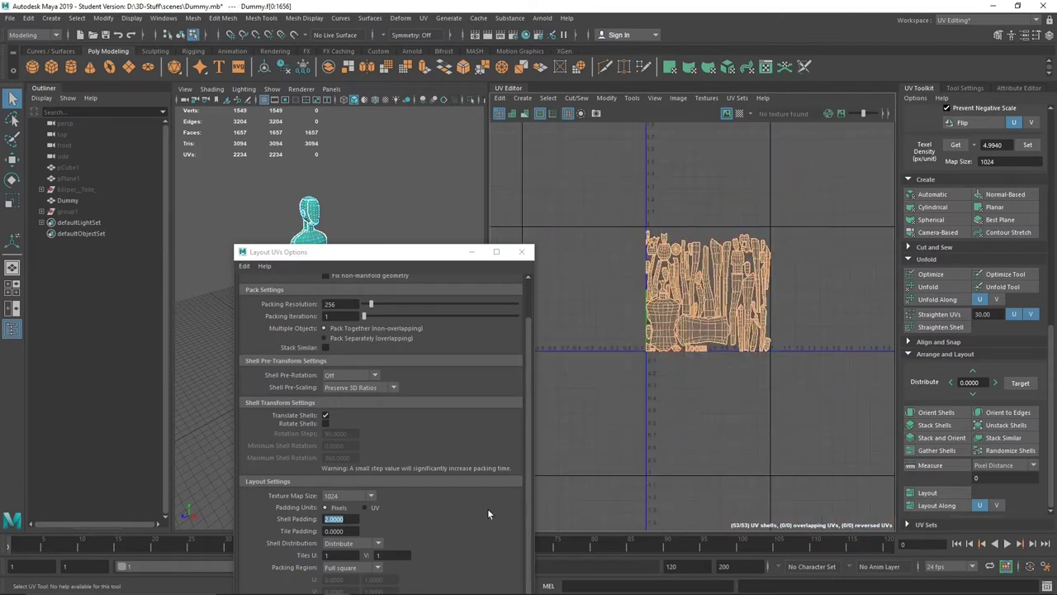
pyautogui.moveTo(390, 245); pyautogui.dragTo(417, 147)
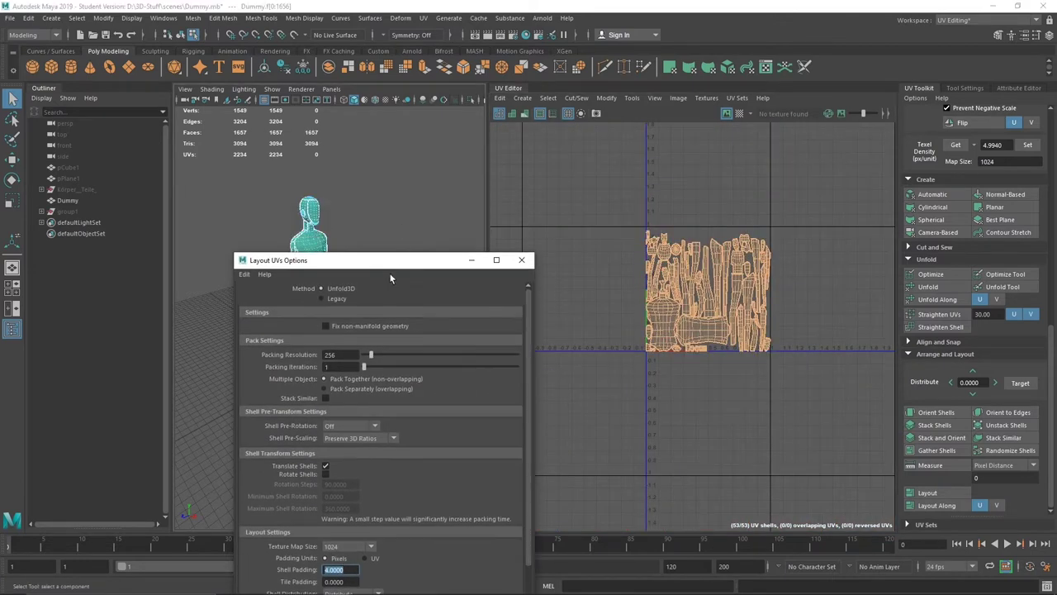
# Apply the layout to re-pack the shells and close the options dialog
pyautogui.click(409, 519)
pyautogui.scroll(5, 727, 330)
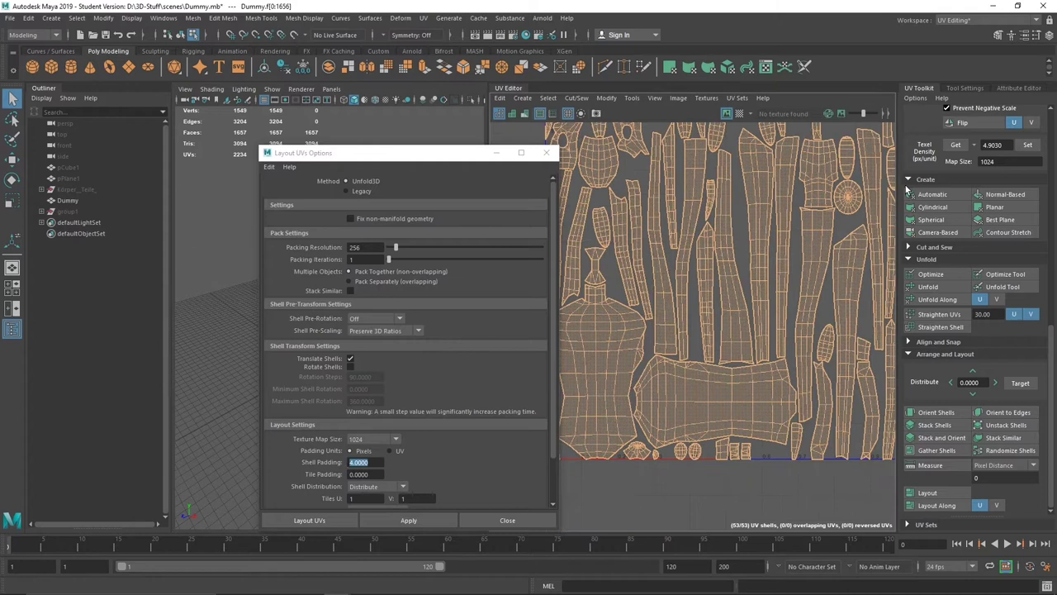
pyautogui.rightClick(764, 248)
pyautogui.click(546, 153)
pyautogui.scroll(5, 561, 223)
pyautogui.scroll(-2, 562, 223)
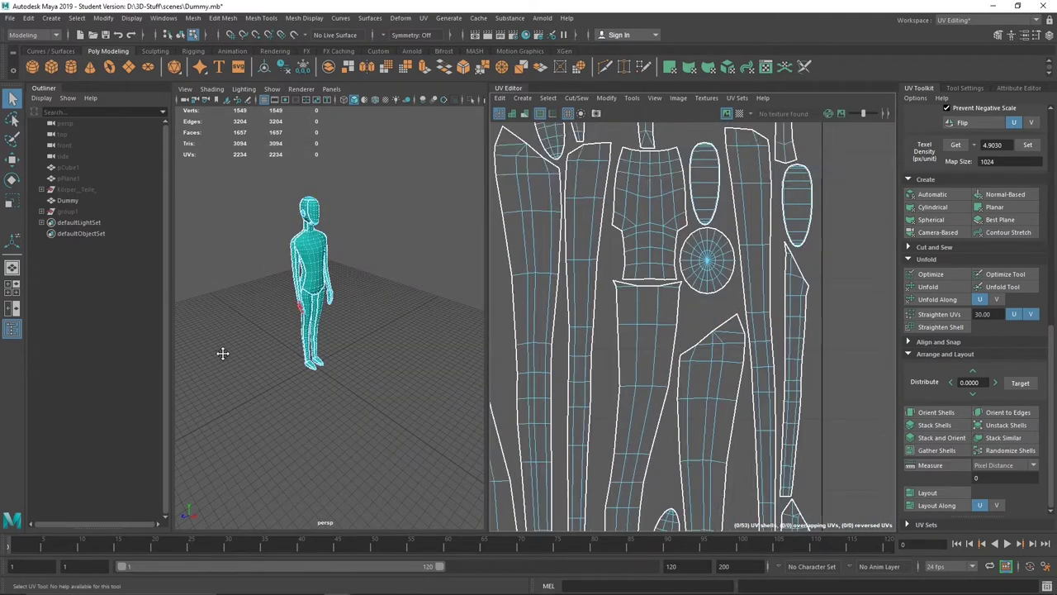
pyautogui.scroll(-5, 694, 330)
# Save Dummy.mb, dismiss the Student Version notice, and switch to the Maya Classic workspace
pyautogui.hotkey('ctrl', 's')
pyautogui.click(504, 312)
pyautogui.click(429, 295)
pyautogui.click(1016, 20)
pyautogui.click(974, 50)
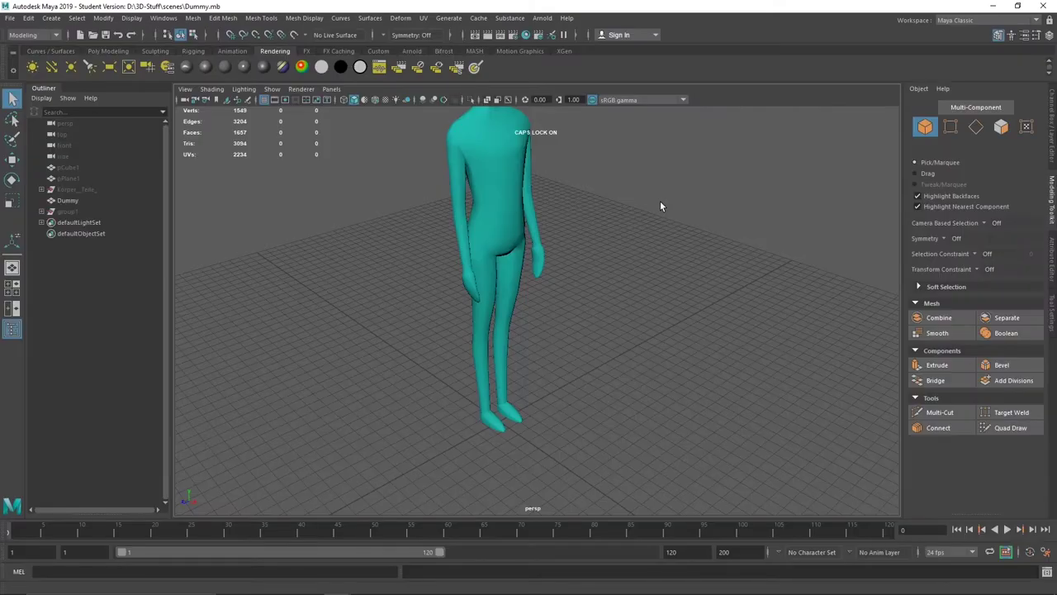
# Select the Dummy mesh and orbit to a three-quarter view of the figure
pyautogui.keyDown('alt'); pyautogui.moveTo(660, 206); pyautogui.dragTo(512, 316); pyautogui.keyUp('alt')
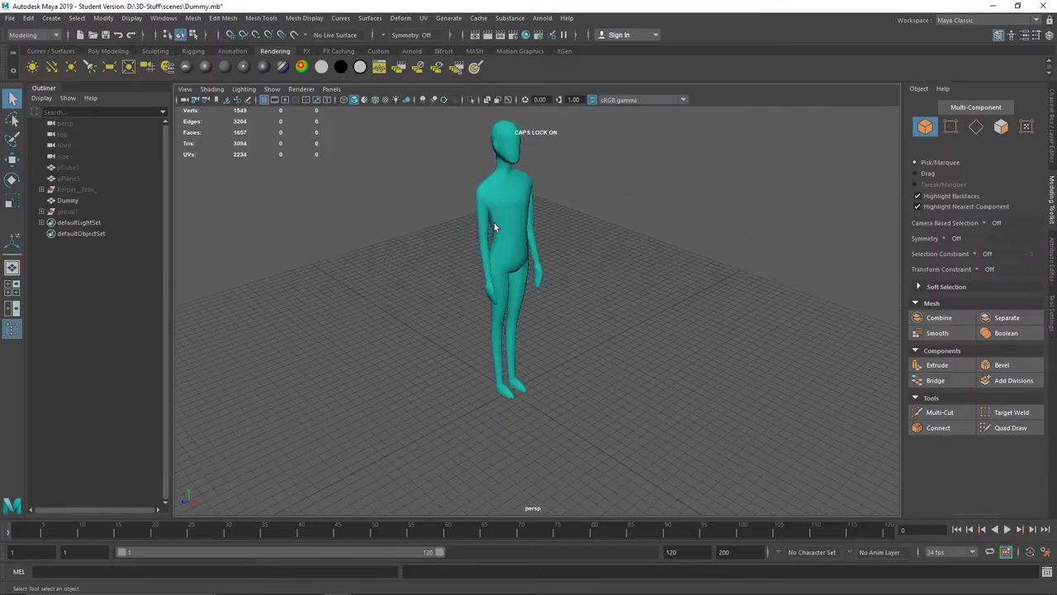
pyautogui.click(512, 316)
pyautogui.moveTo(522, 313)
pyautogui.keyDown('alt'); pyautogui.mouseDown()
pyautogui.moveTo(609, 331)
pyautogui.moveTo(518, 322)
pyautogui.mouseUp(); pyautogui.keyUp('alt')
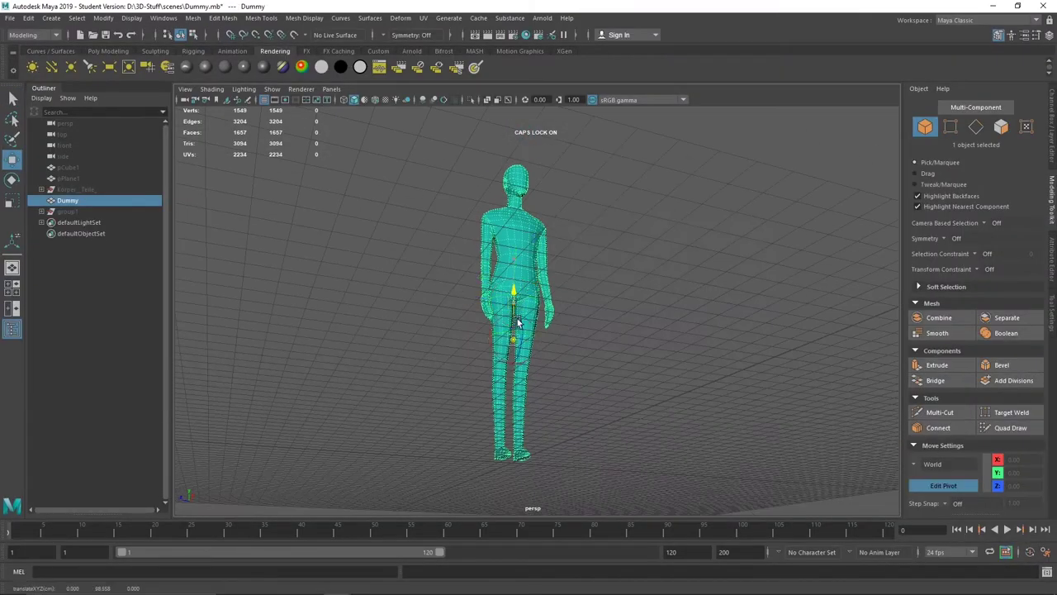